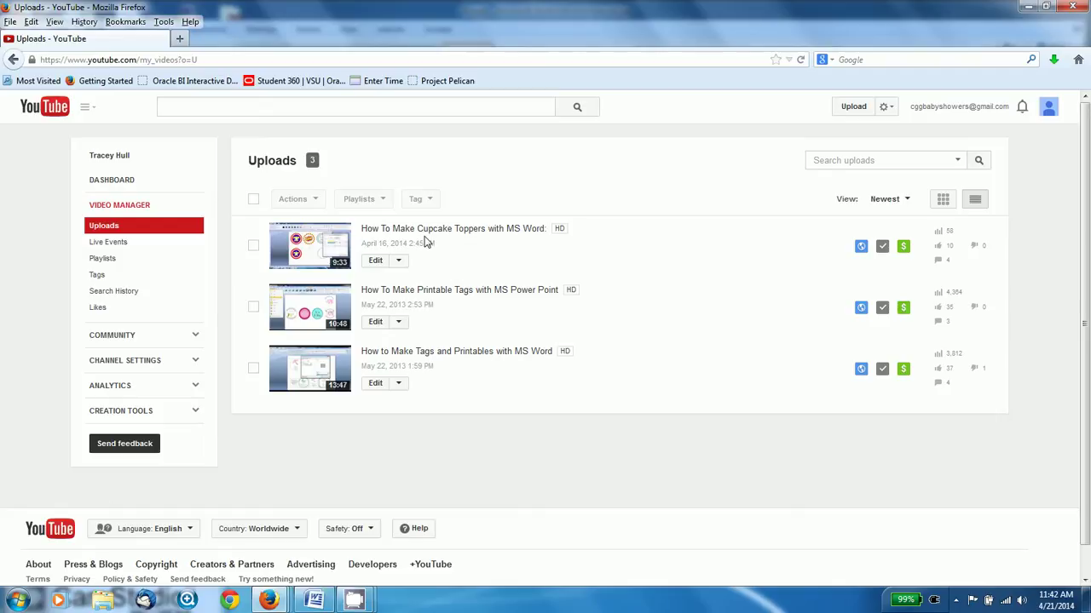
Switch from YouTube to the Word 'images' document with the three green-bordered duck pictures.
left_click(313, 601)
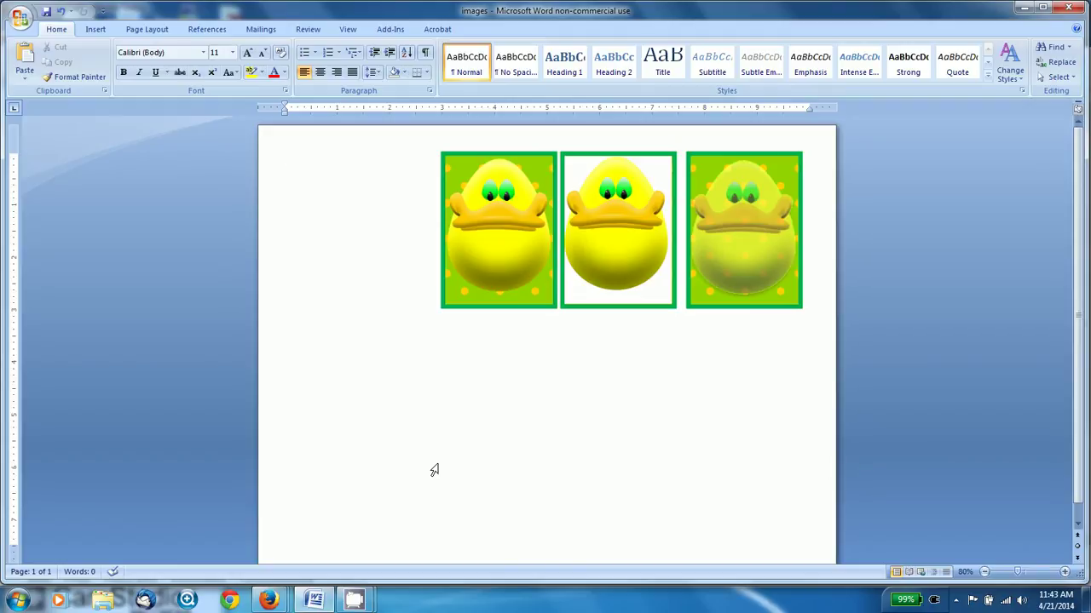
Draw a rectangle shape below the first duck picture.
left_click(102, 34)
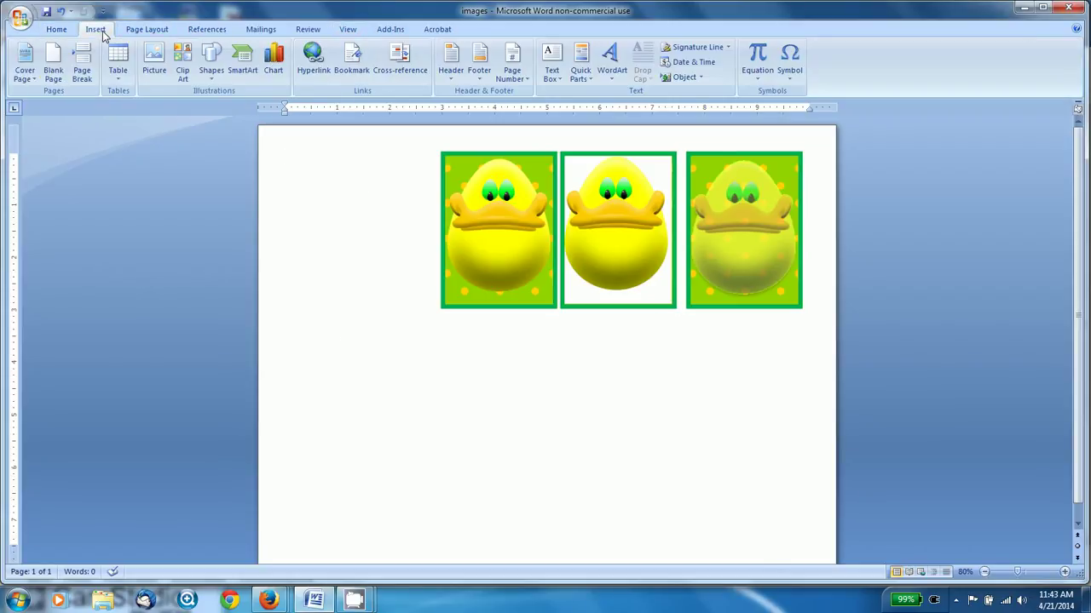
left_click(150, 62)
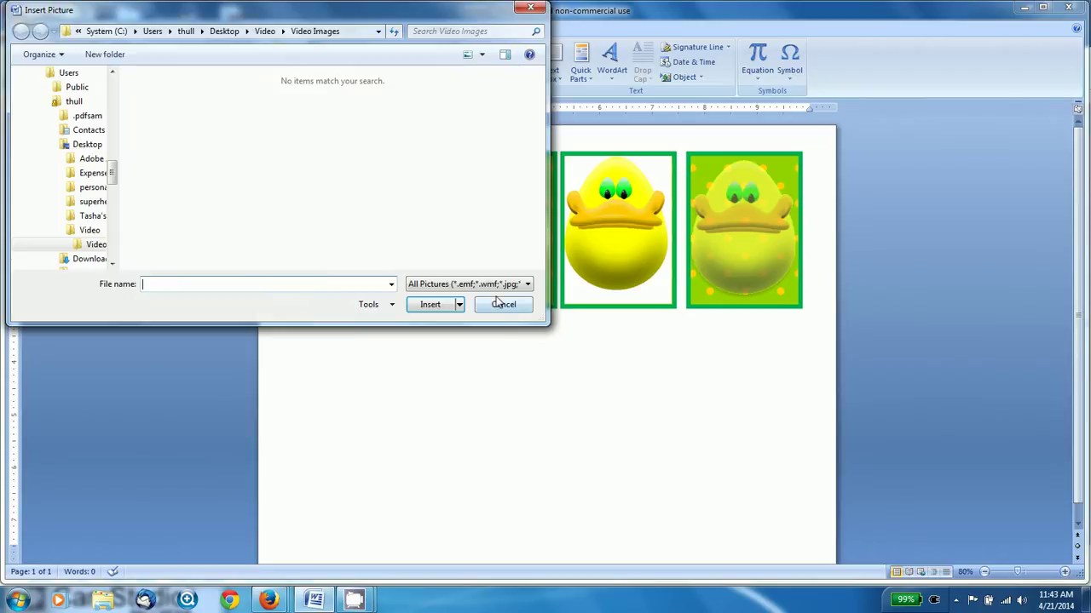
left_click(501, 304)
left_click(211, 65)
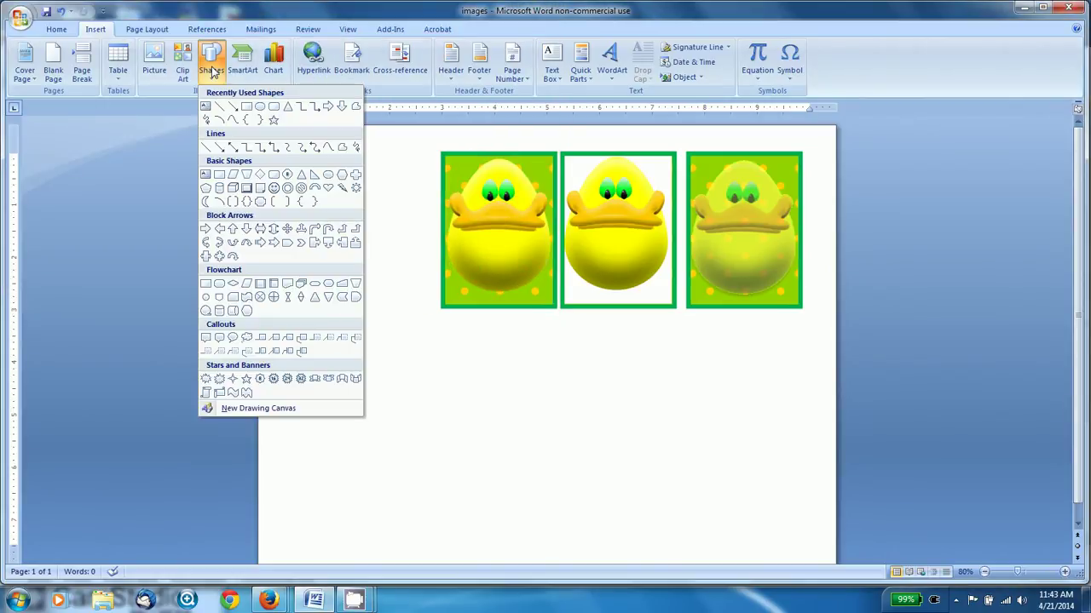
left_click(246, 105)
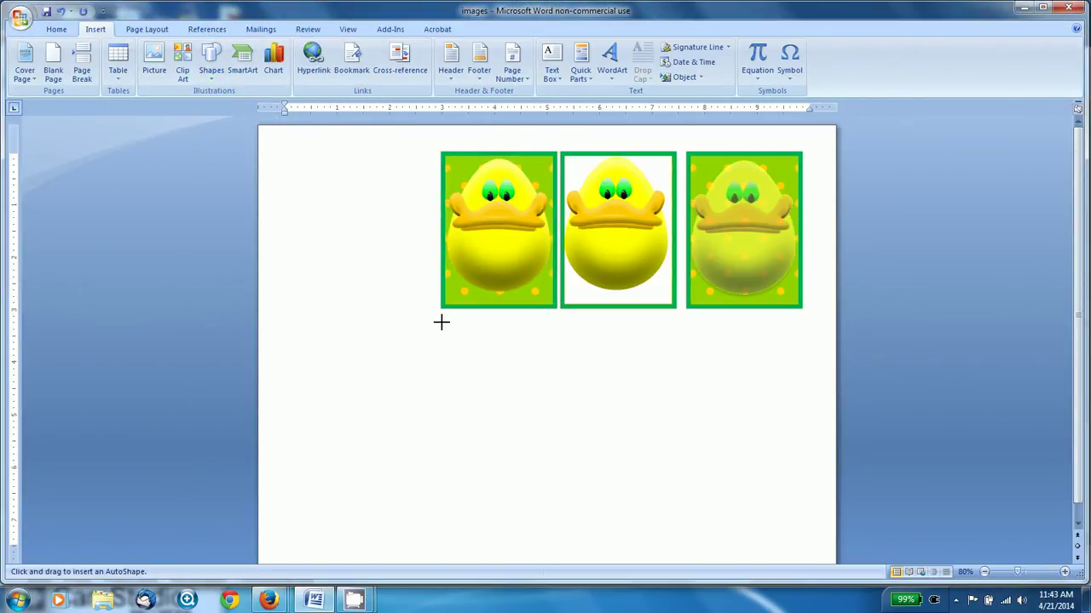
left_click_drag(442, 322, 555, 466)
Give the rectangle a green outline with a 6 pt weight.
left_click(502, 63)
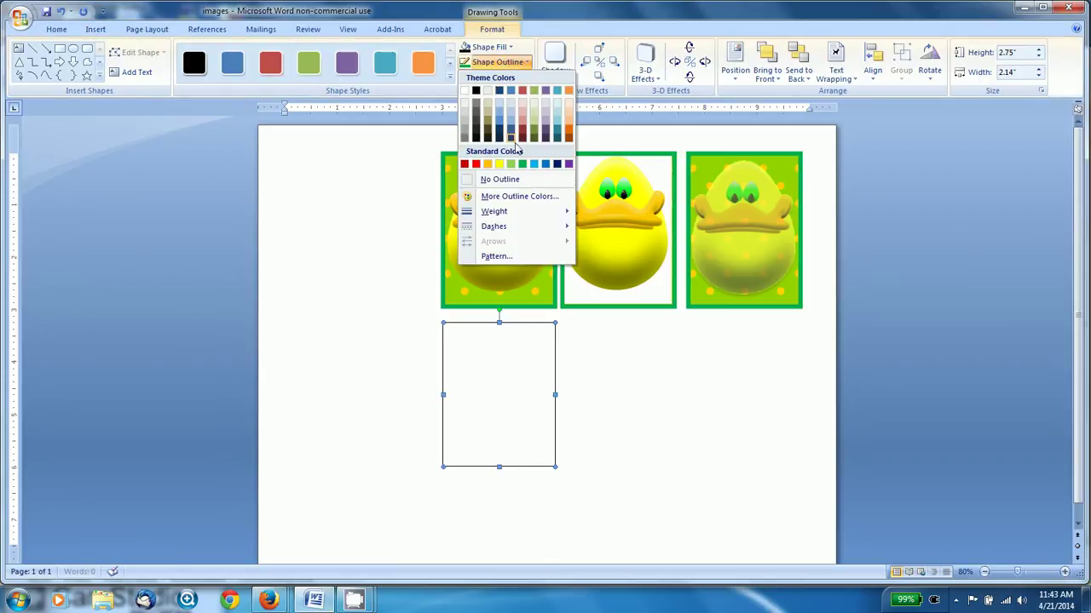
left_click(521, 163)
left_click(498, 62)
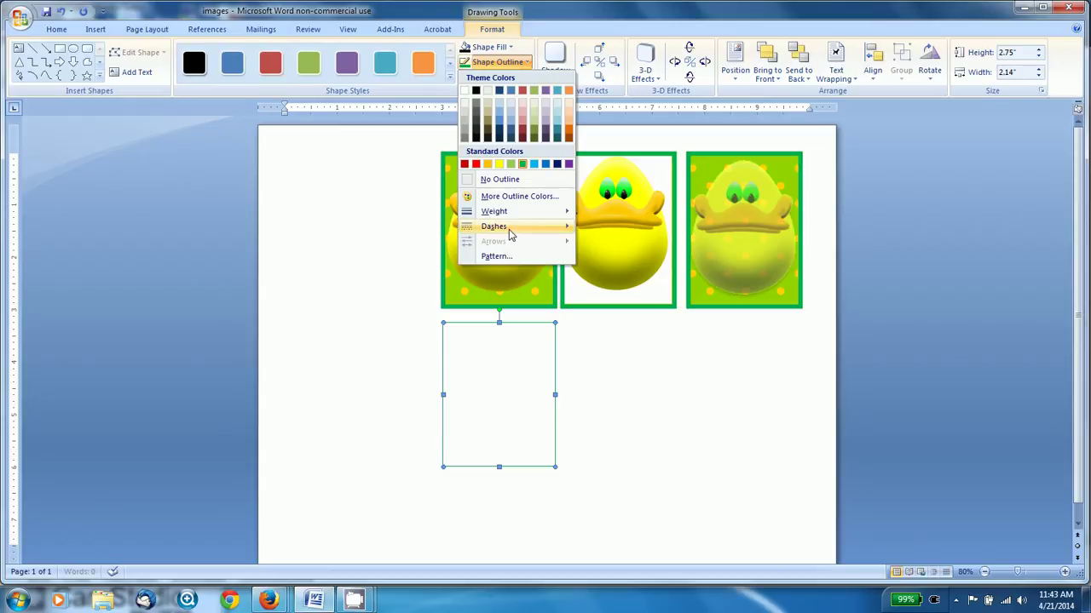
mouse_move(503, 211)
left_click(598, 333)
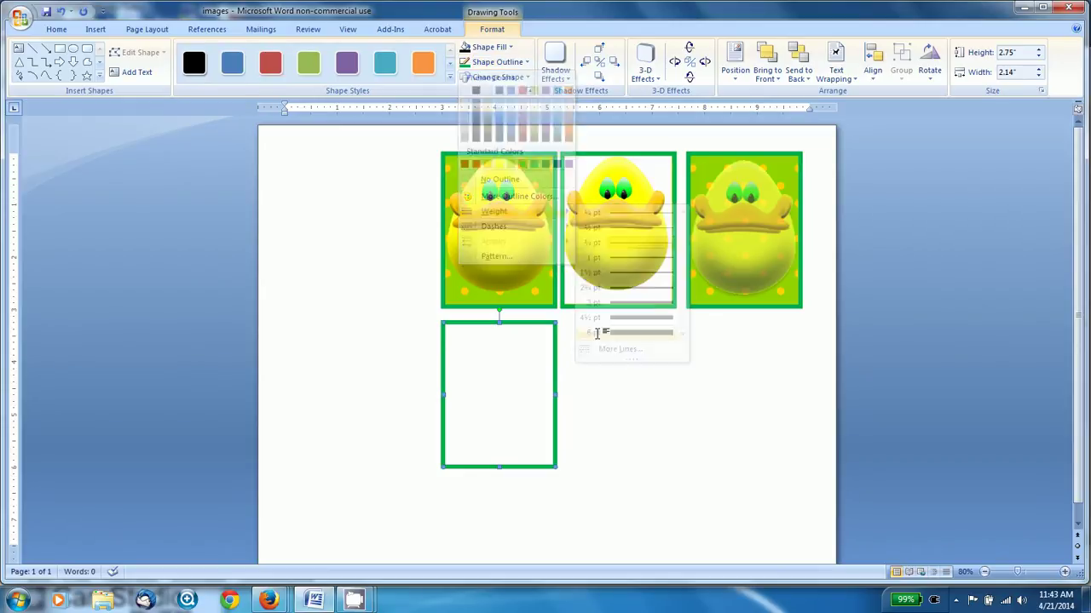
left_click(536, 305)
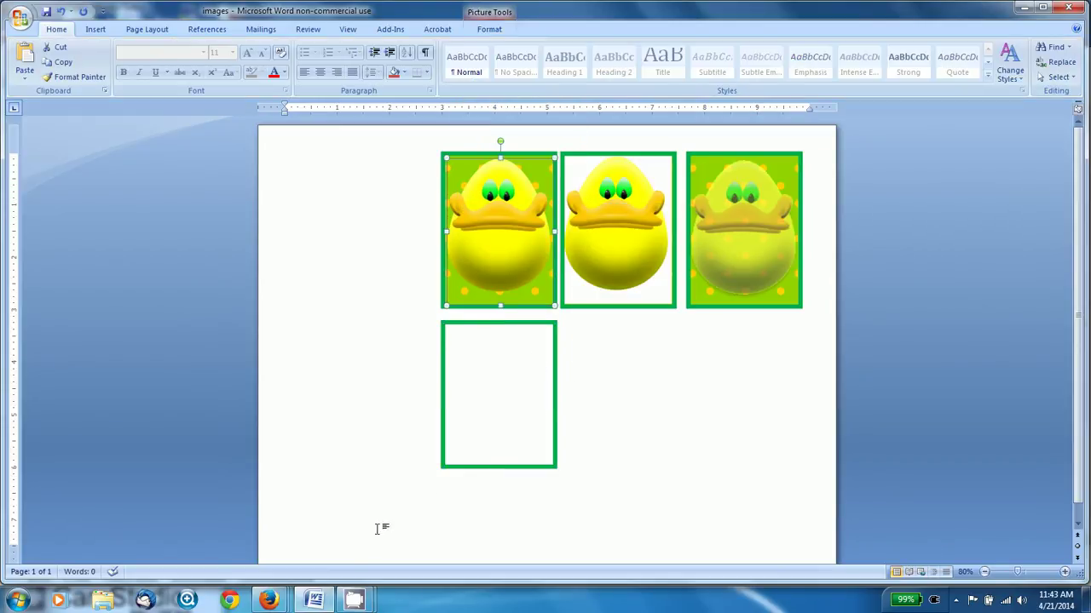
left_click(268, 601)
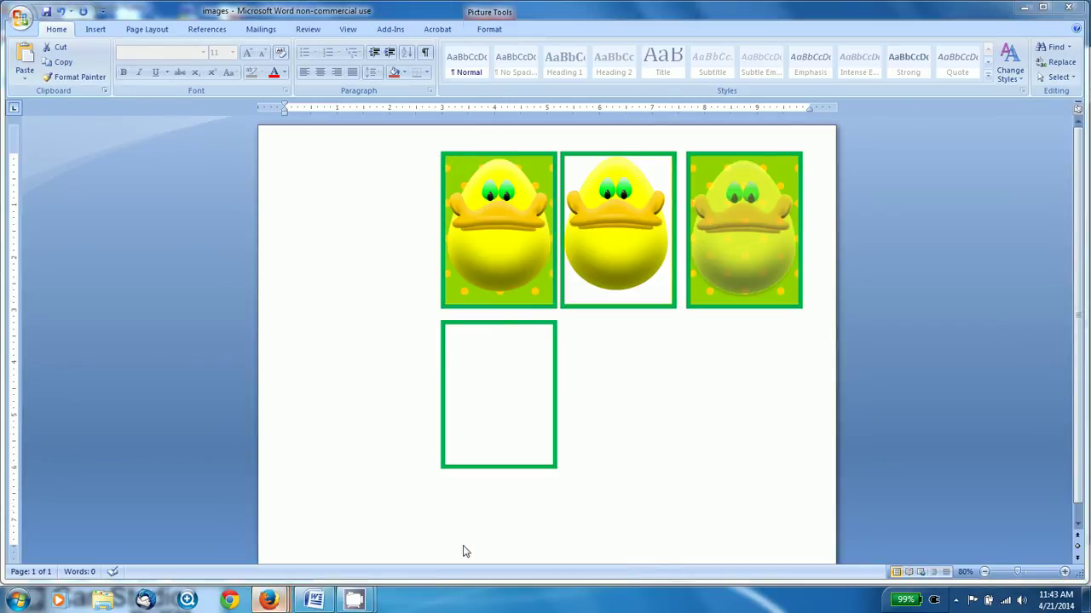
Google Images search 'green and yellow polka dot' and save the yellow-on-green image to Video Images.
left_click(463, 551)
type("gre")
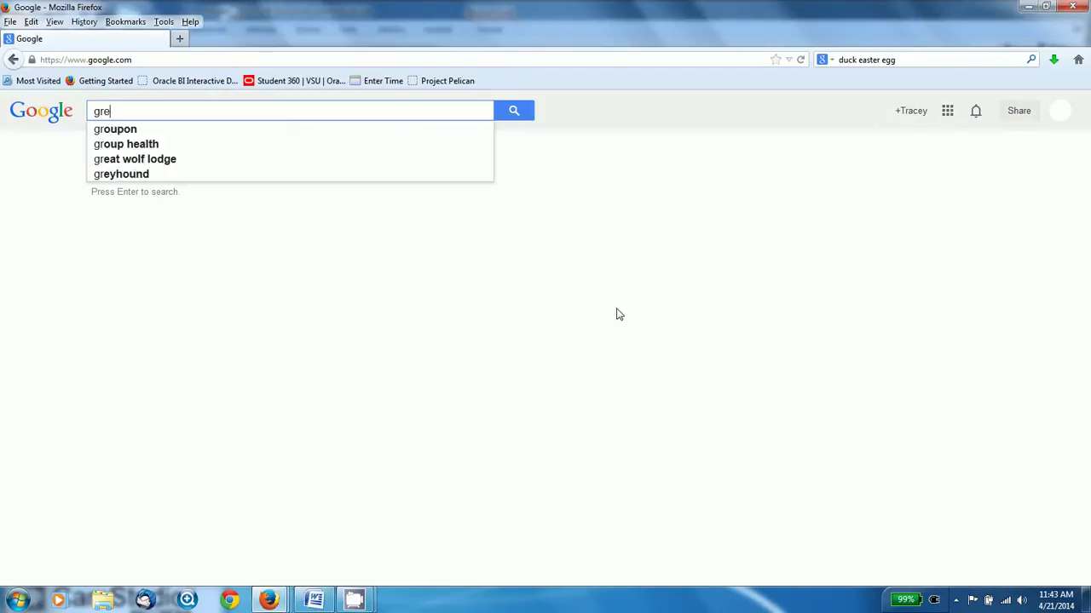
type("en and yellow polka dot")
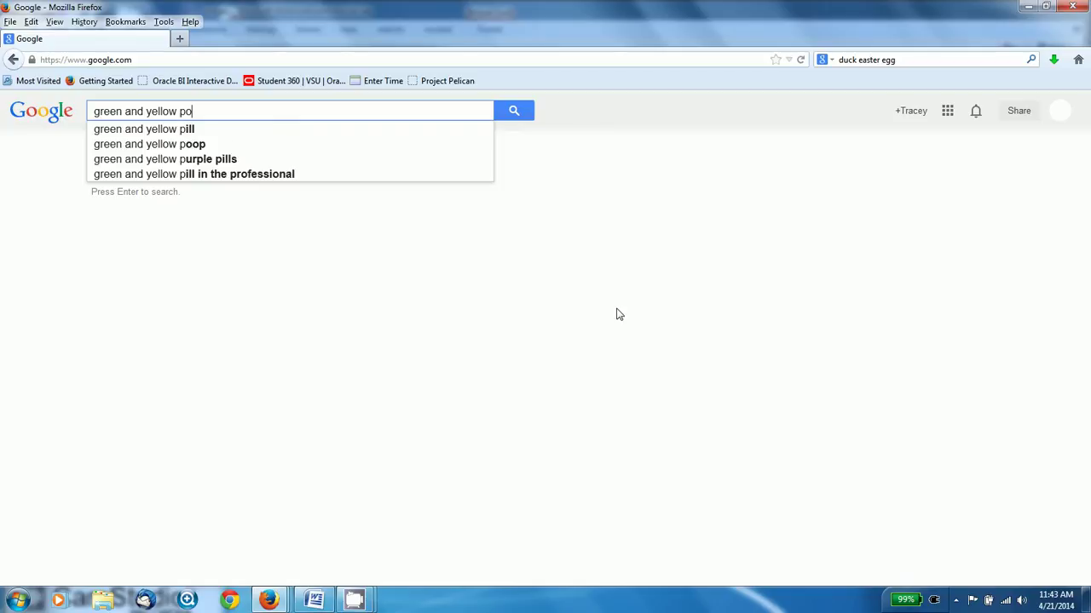
key("Return")
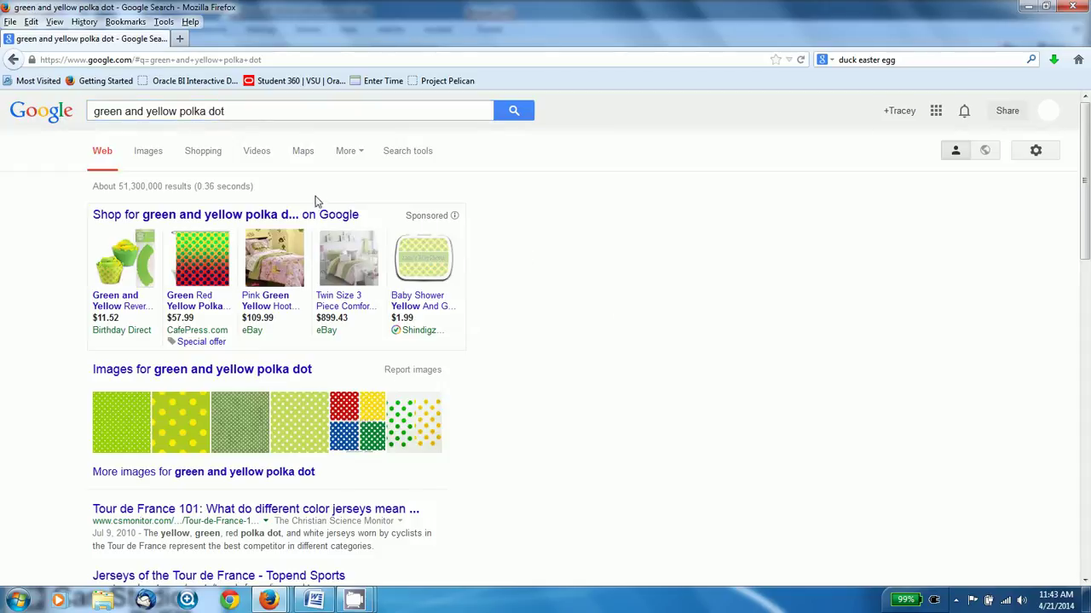
left_click(153, 153)
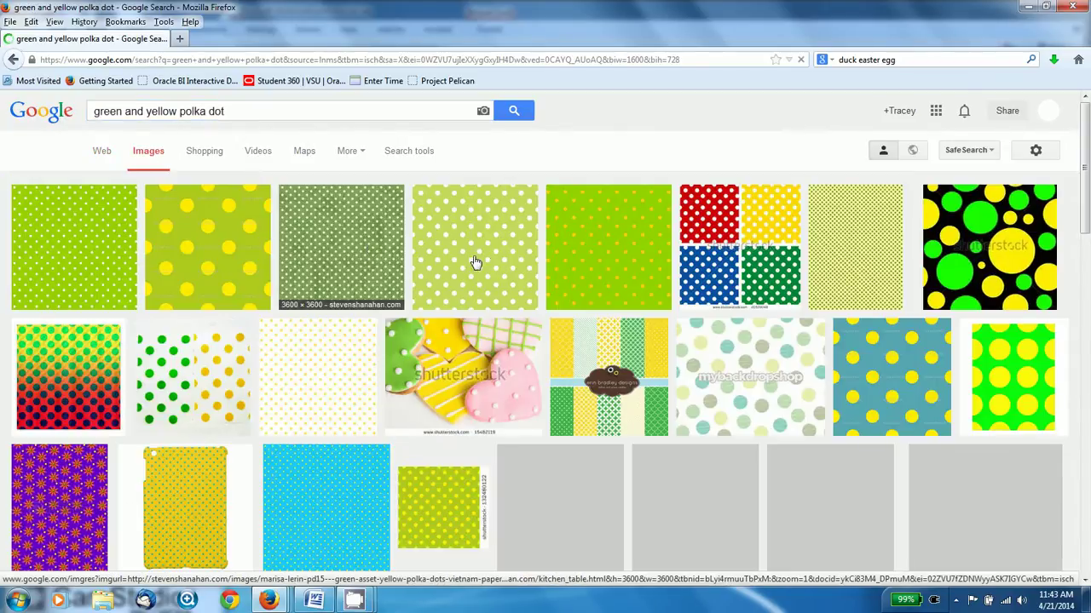
left_click(583, 244)
right_click(406, 281)
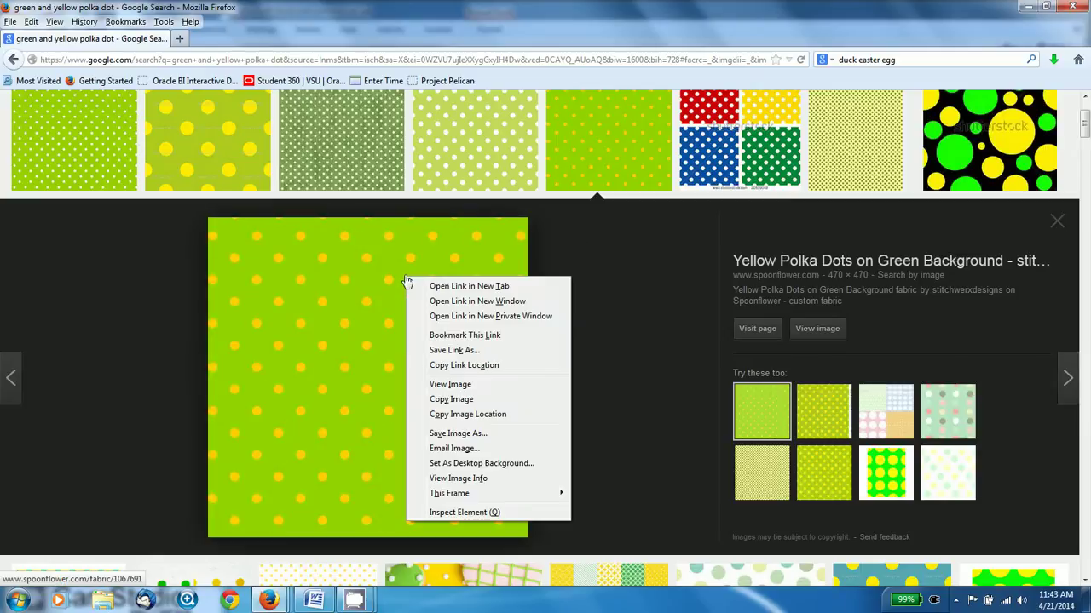
left_click(453, 438)
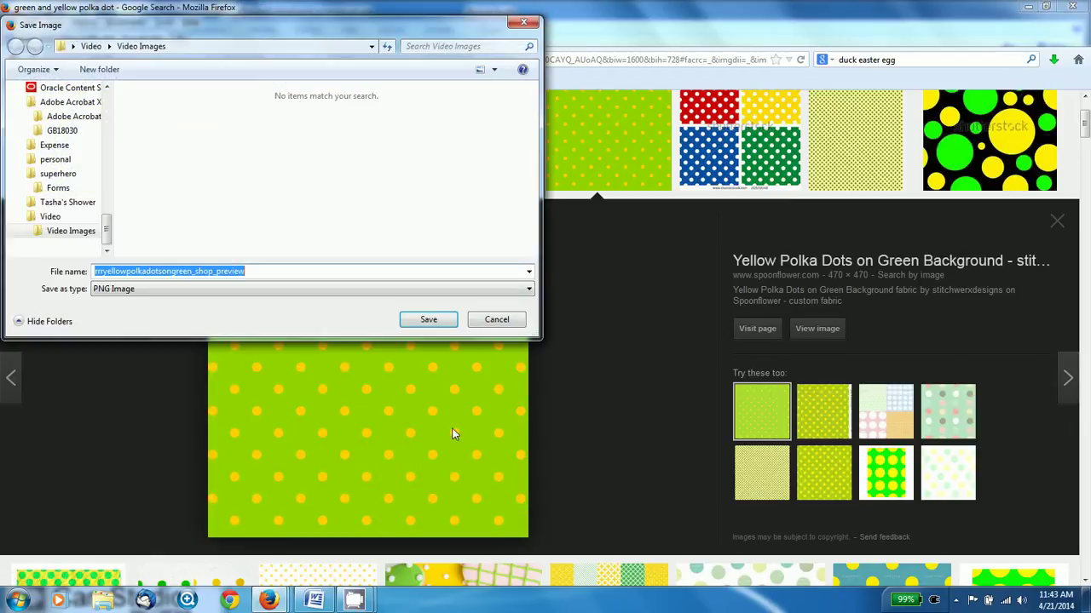
left_click(413, 322)
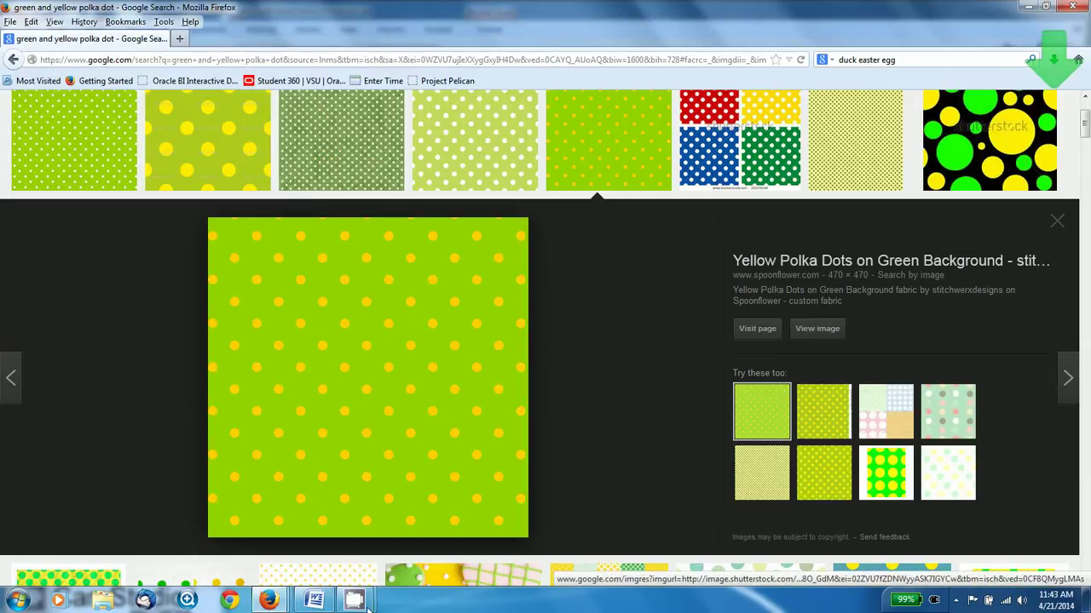
Fill the green-bordered rectangle with the saved polka-dot image as a texture via More Textures.
left_click(314, 600)
left_click(474, 368)
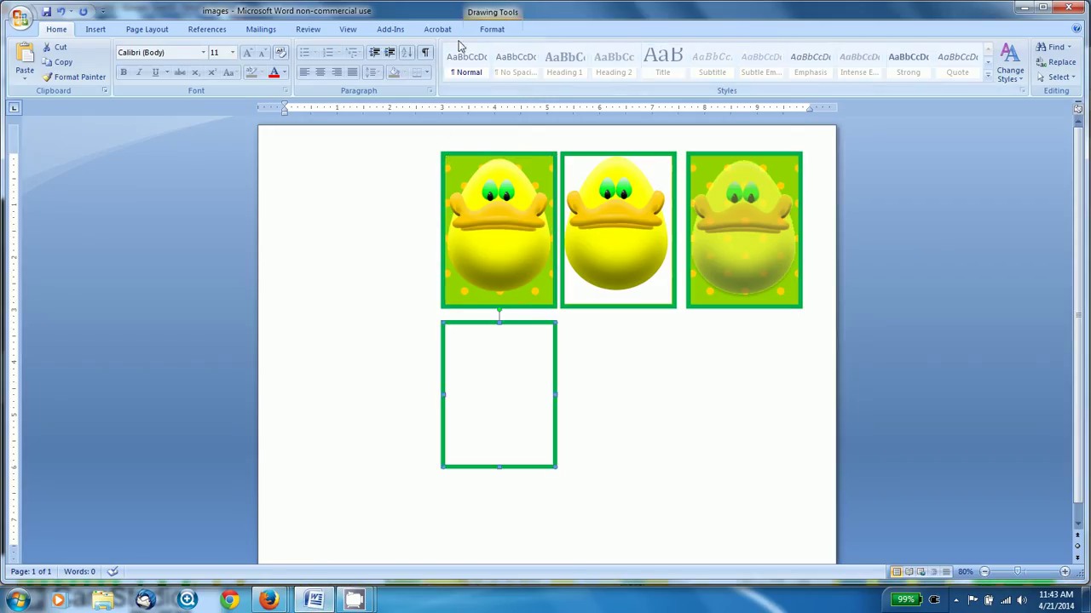
left_click(491, 29)
left_click(498, 49)
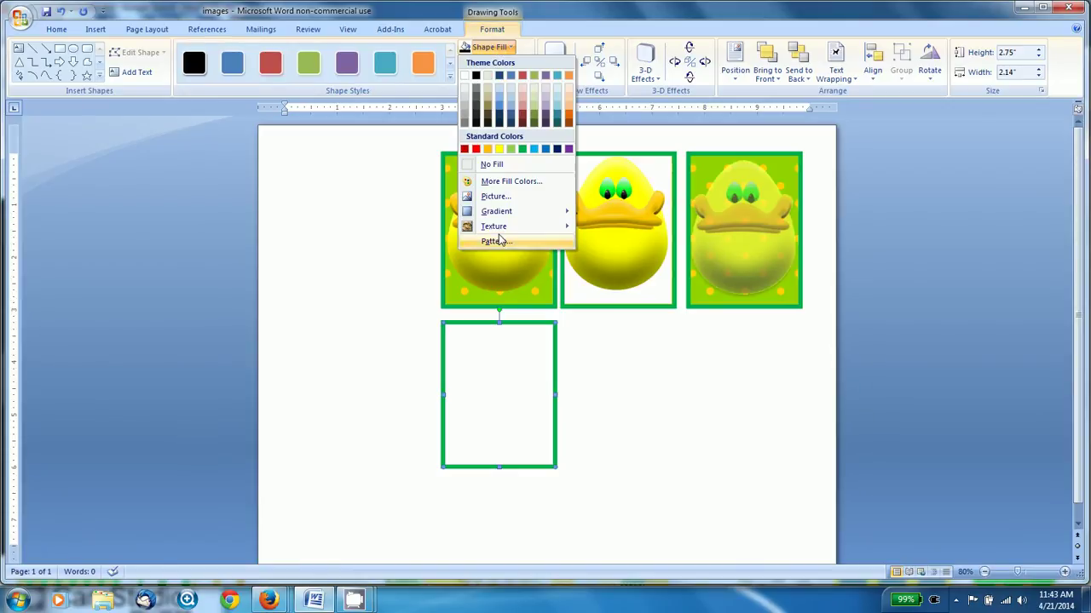
mouse_move(493, 226)
left_click(673, 569)
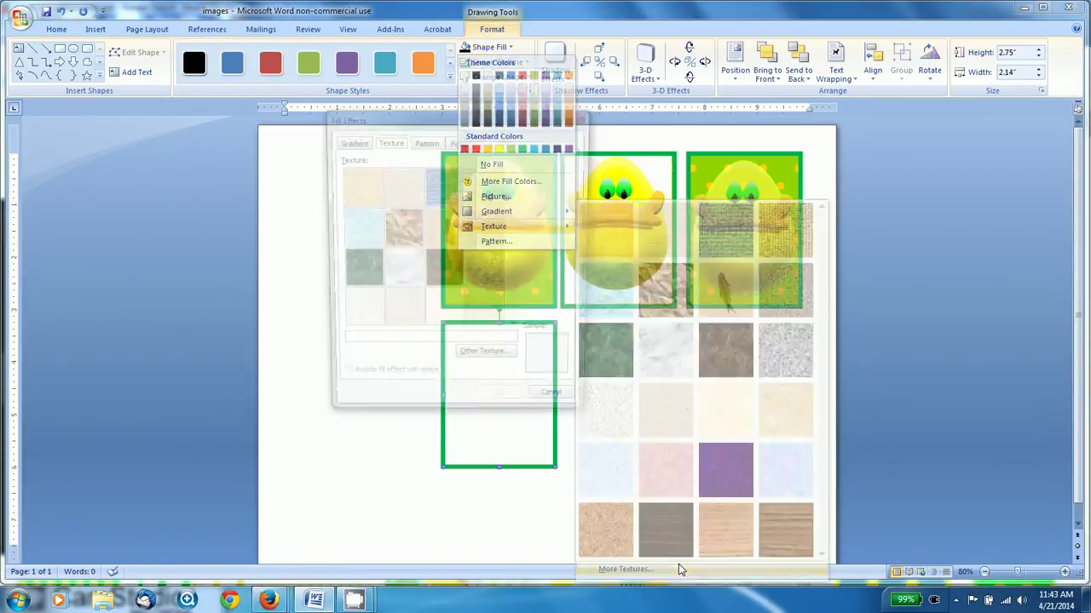
left_click(500, 367)
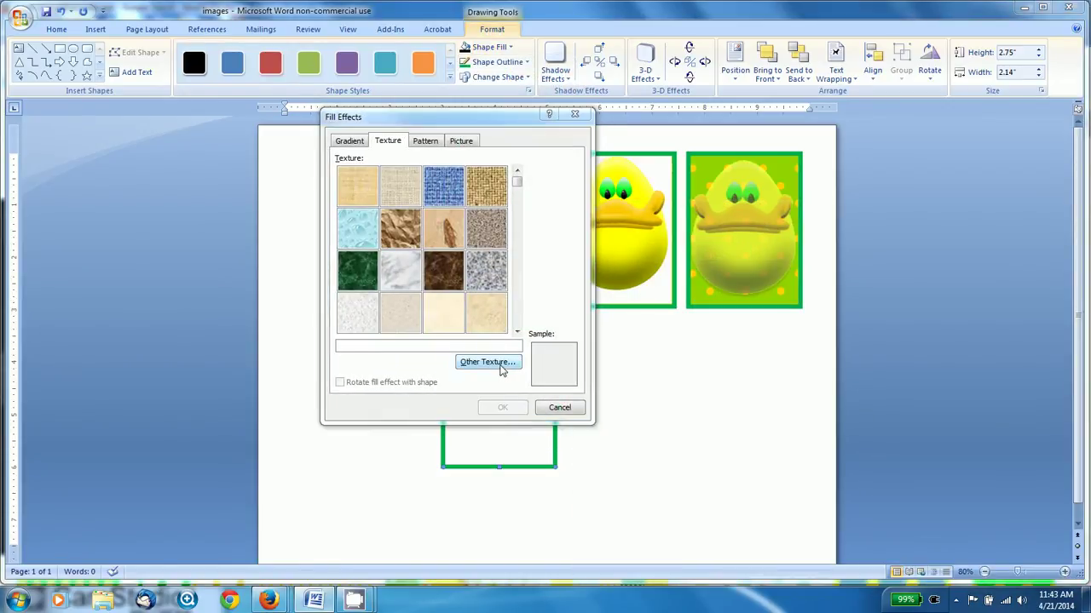
left_click(496, 239)
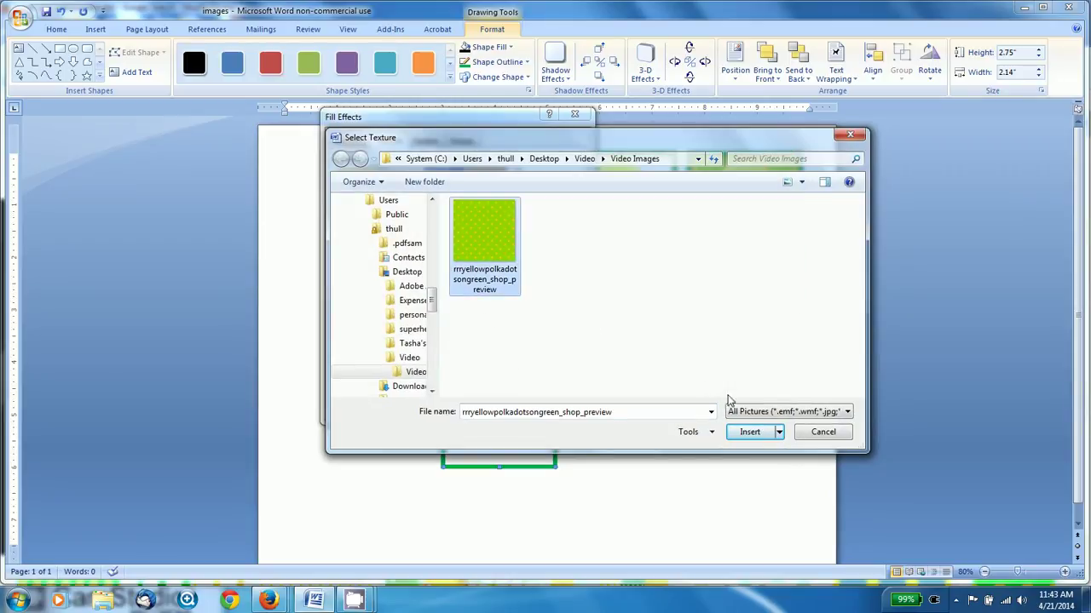
left_click(748, 432)
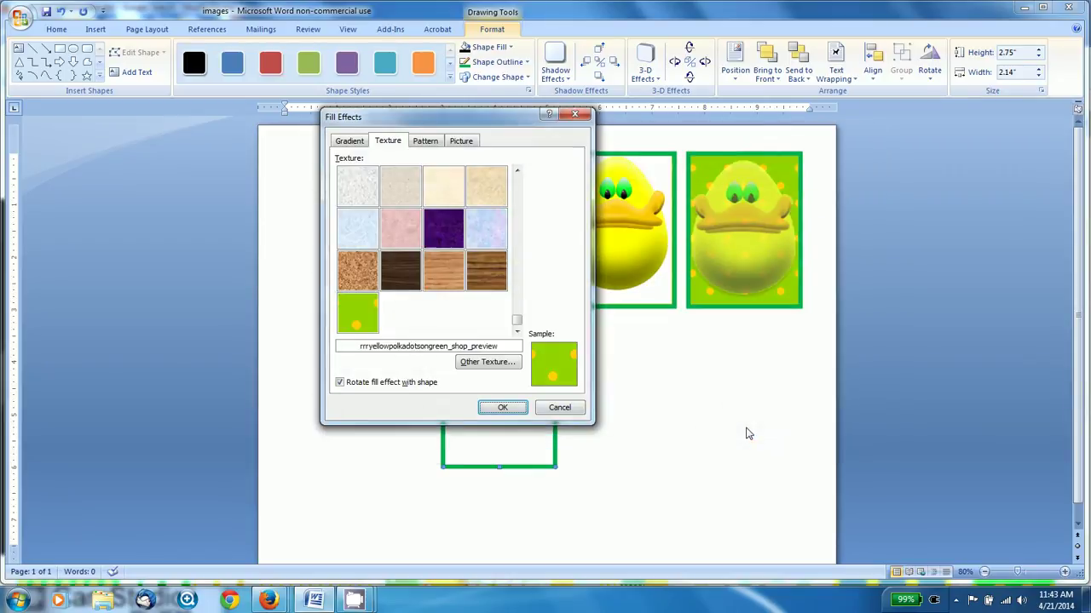
left_click(504, 408)
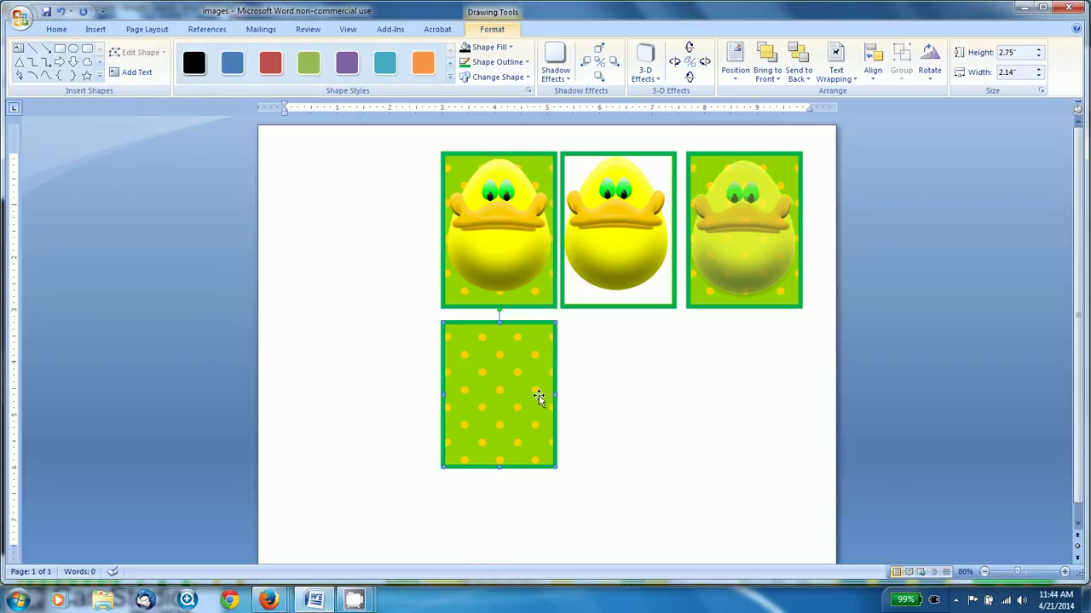
Search Google for 'duck easter egg .png'.
mouse_move(281, 600)
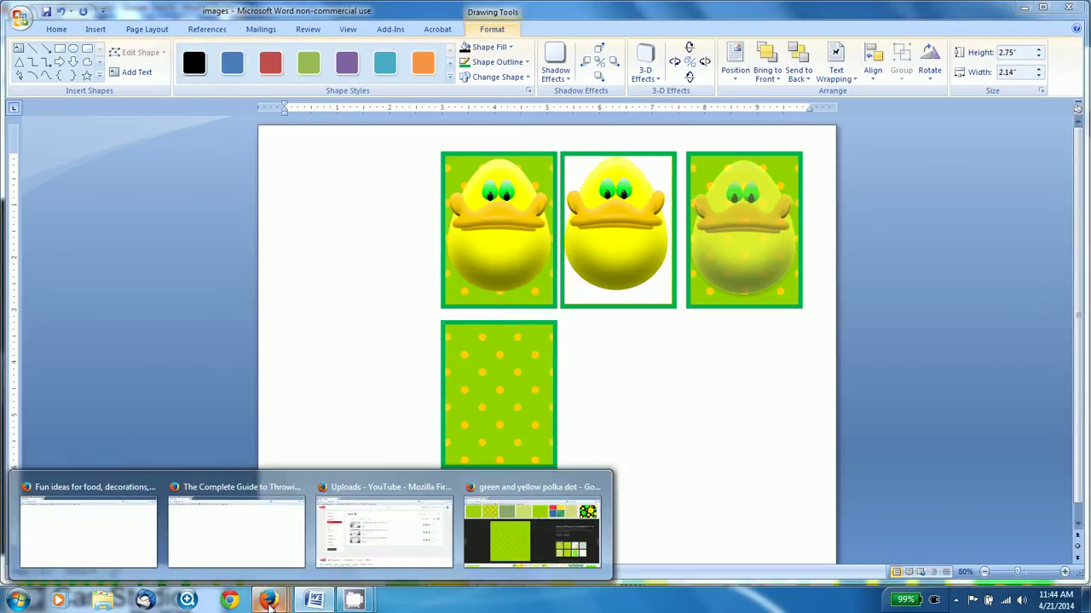
left_click(532, 512)
left_click(923, 59)
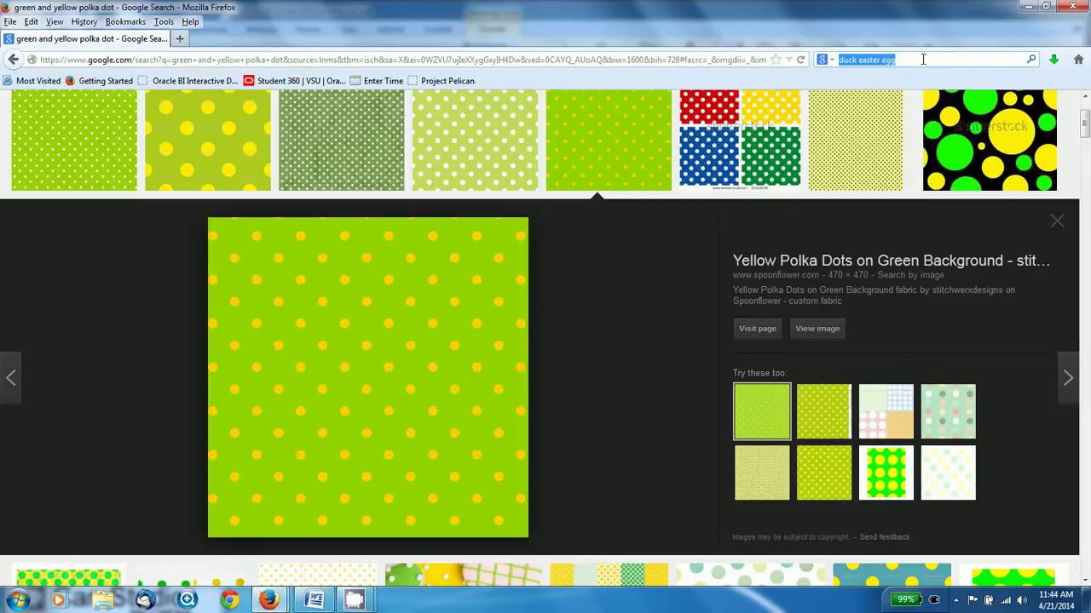
key("Return")
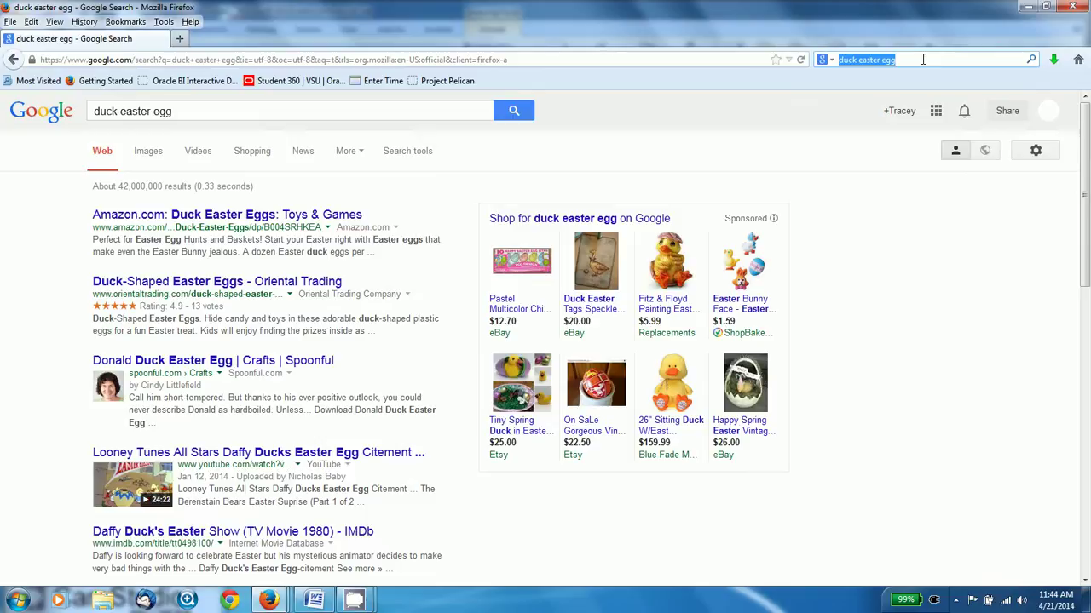
left_click(922, 59)
type(".")
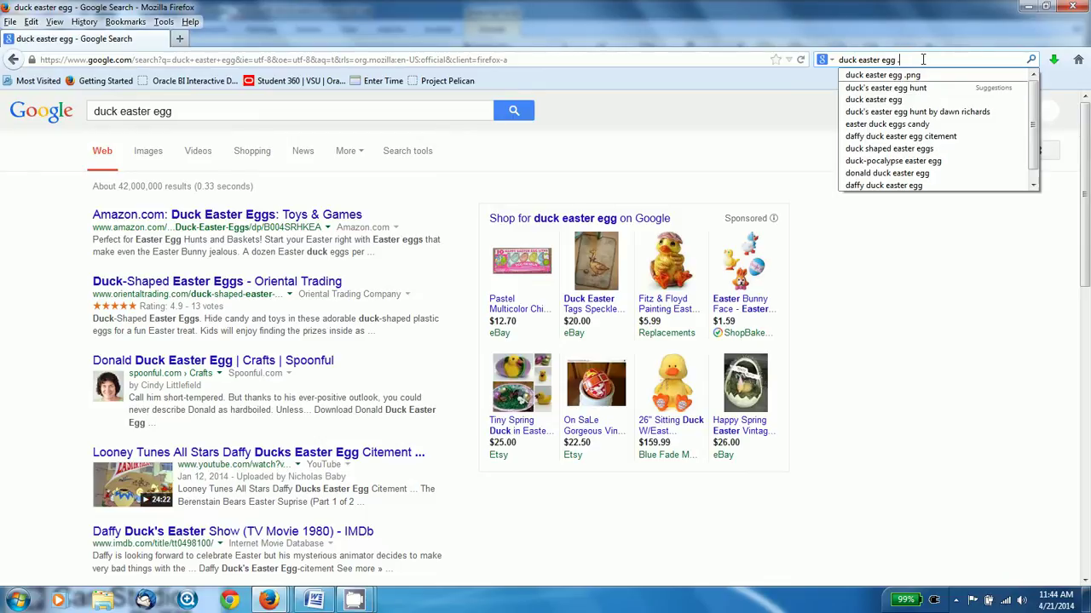
type("pdnng")
key("Return")
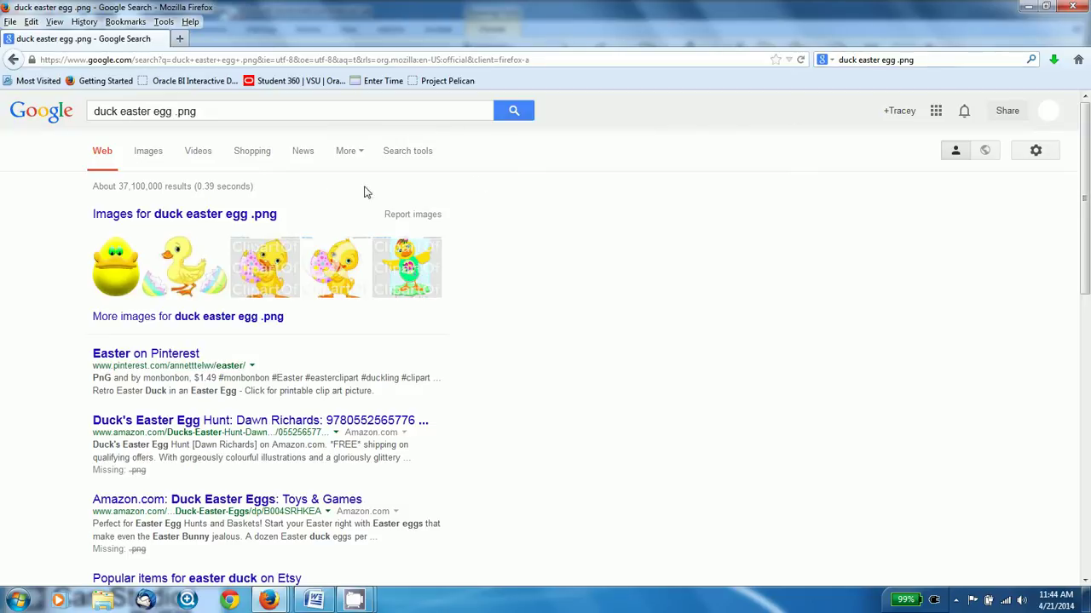
Save the yellow egg-shaped duck clip art from the image results as duckpng in Video Images.
left_click(208, 218)
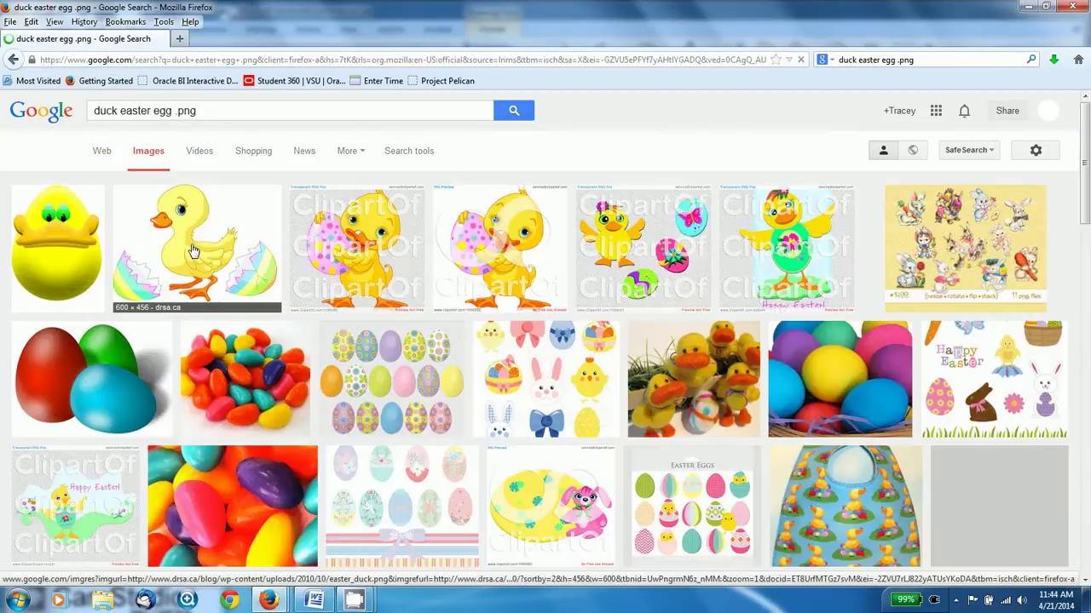
left_click(58, 247)
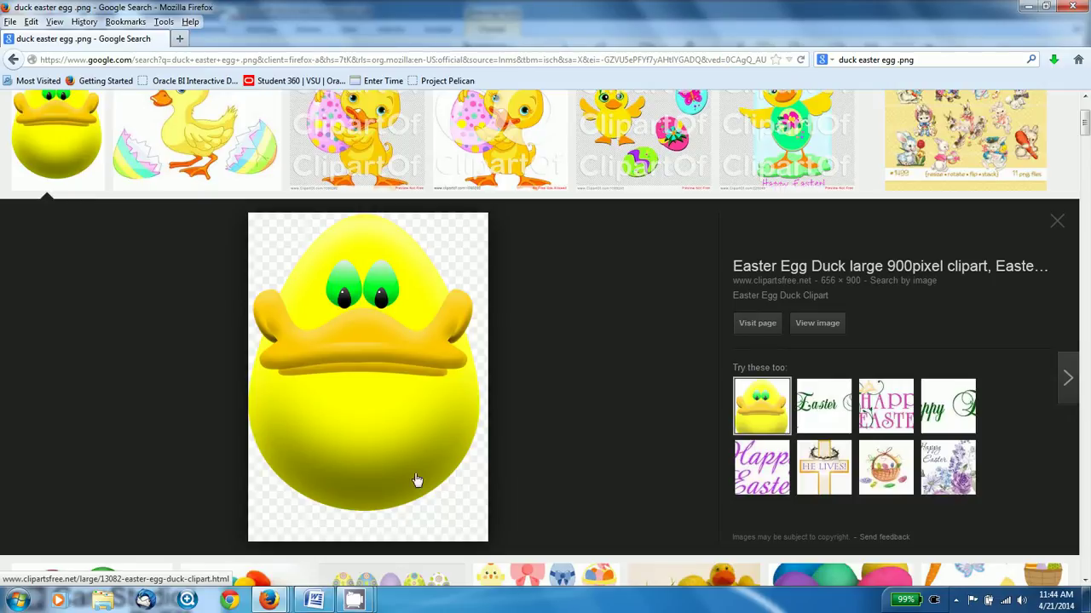
right_click(419, 425)
left_click(462, 334)
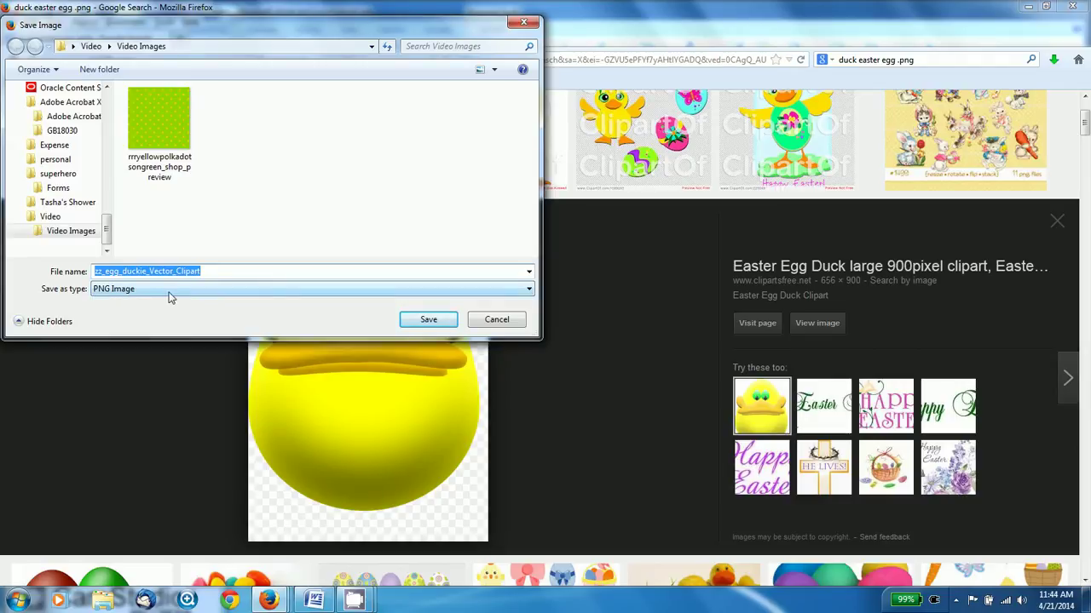
type("duckpng")
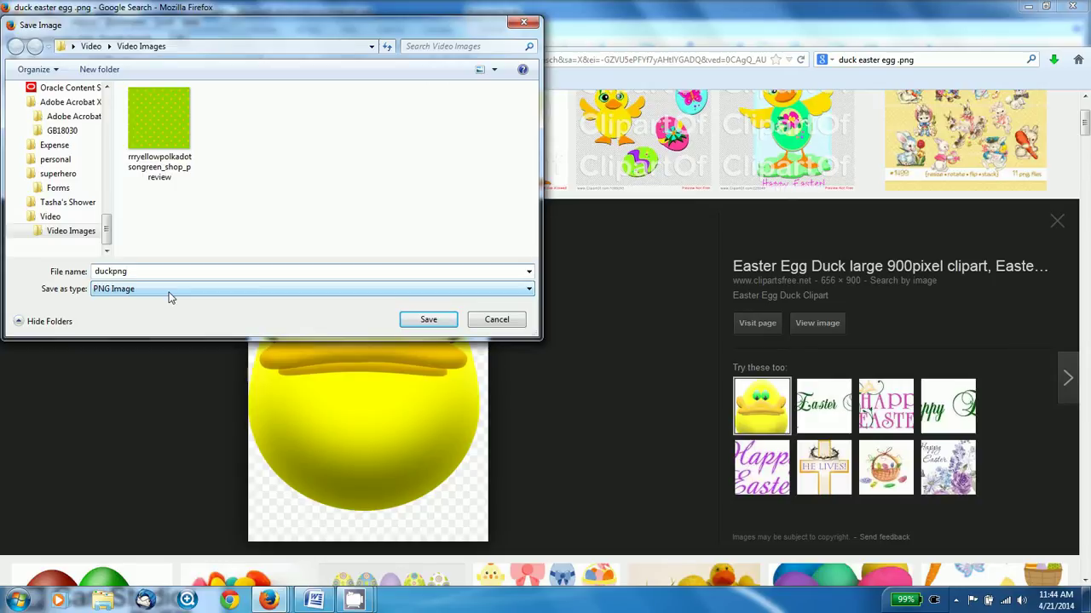
key("Return")
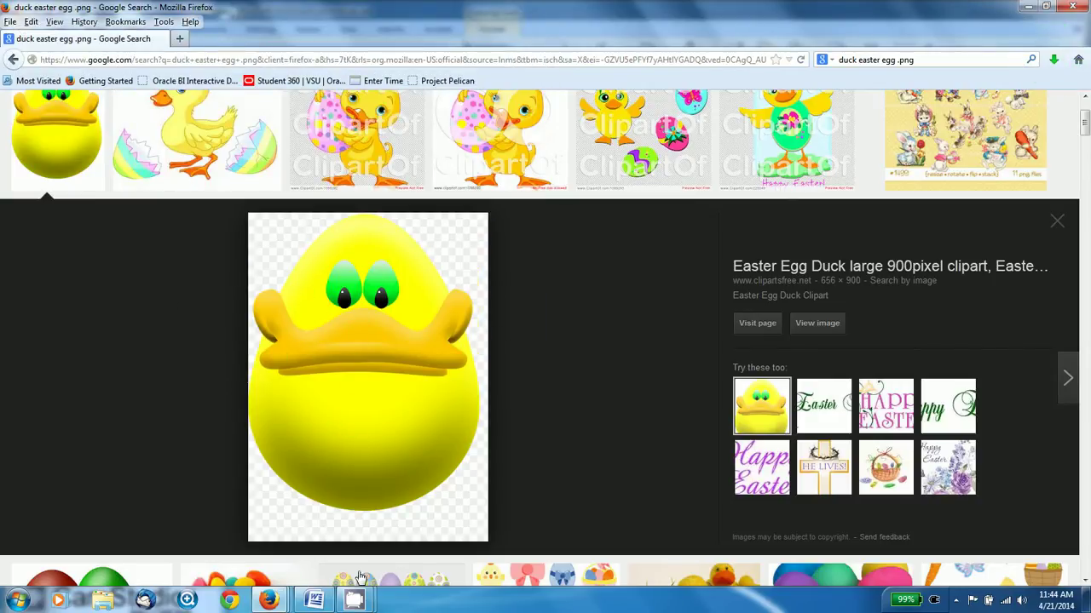
Insert the duckpng picture and set its text wrapping to In Front of Text.
left_click(330, 601)
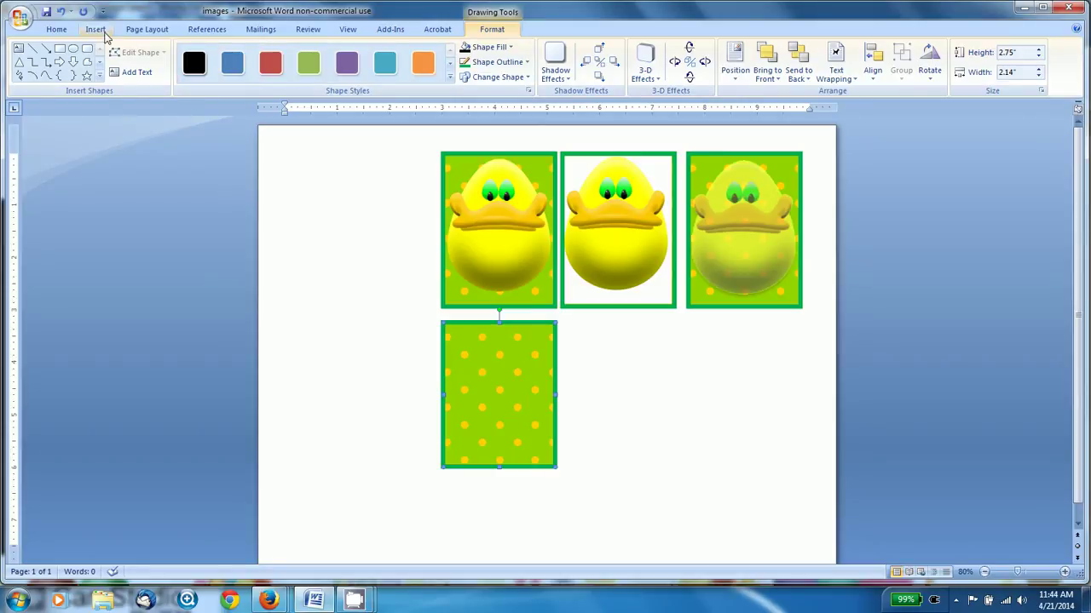
left_click(95, 29)
left_click(155, 56)
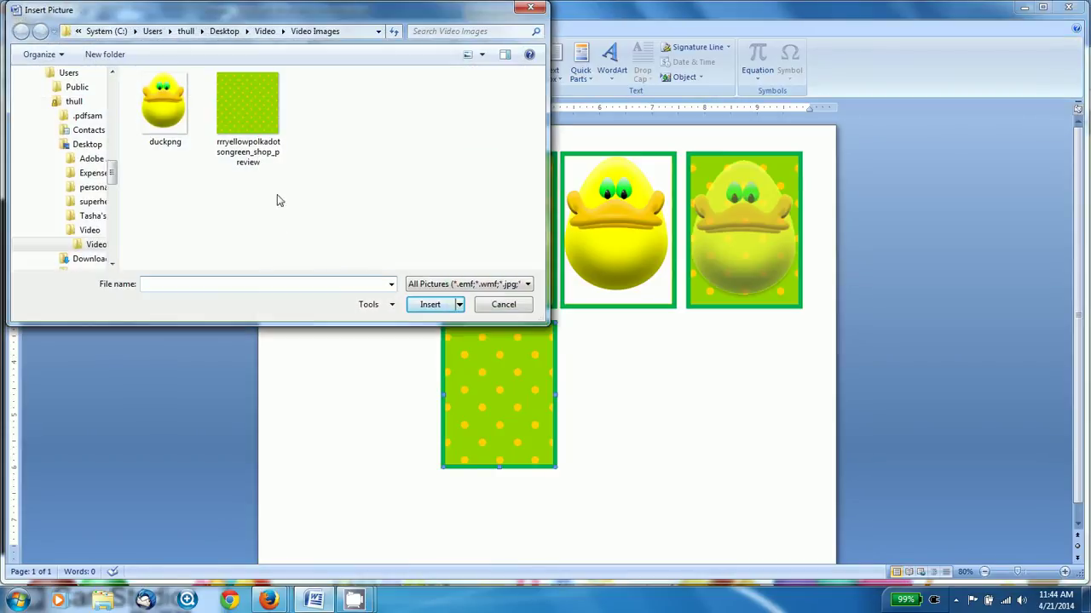
left_click(166, 109)
left_click(447, 305)
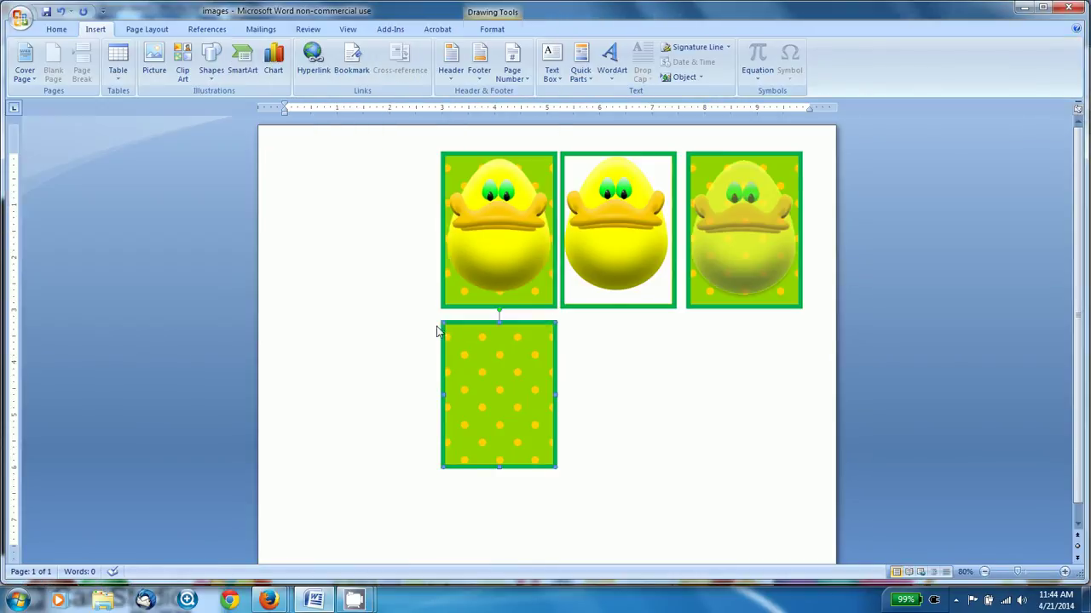
right_click(355, 357)
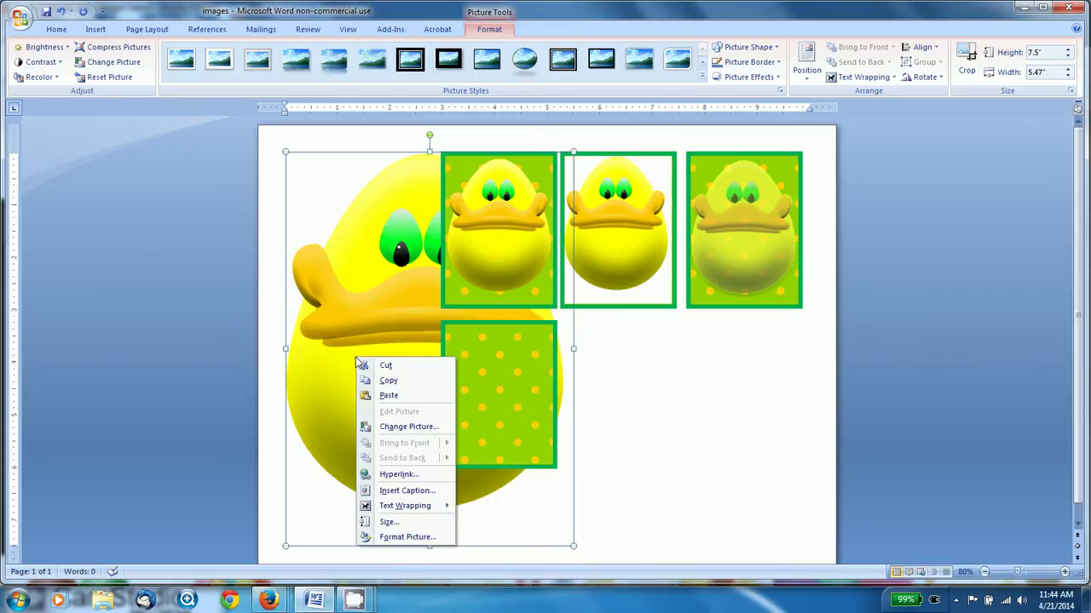
mouse_move(390, 506)
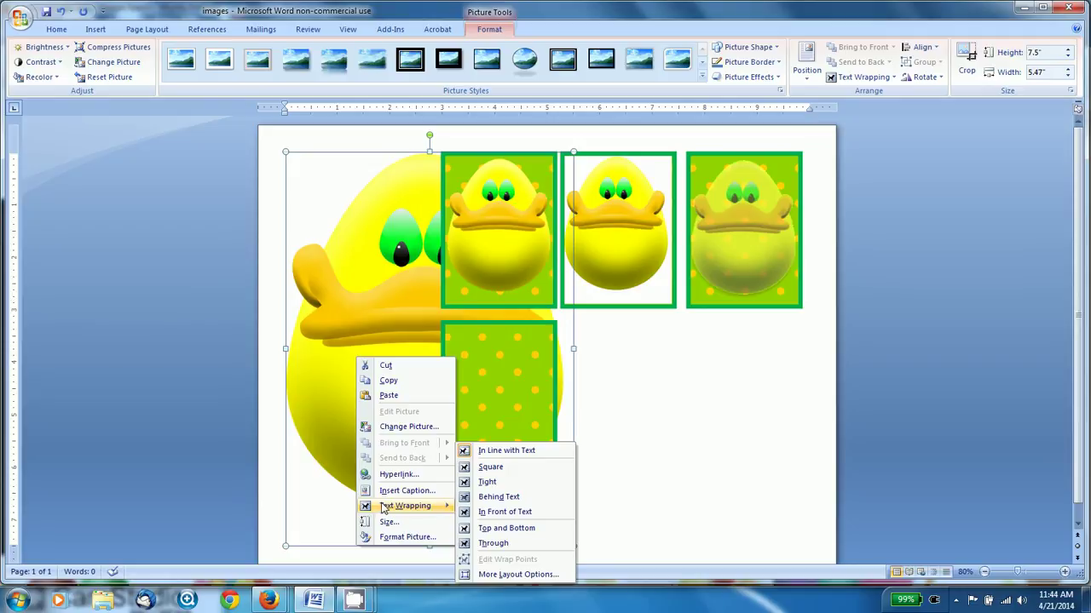
left_click(523, 512)
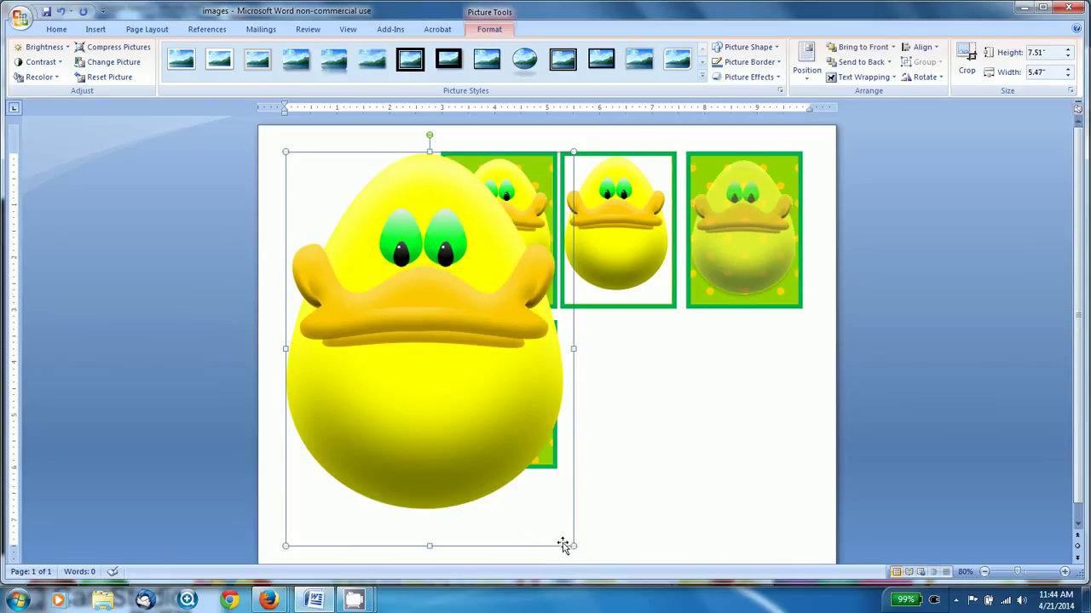
Shrink the duck to 2.61 × 1.9 inches and position it on the bottom green dotted tile.
left_click_drag(571, 543, 386, 289)
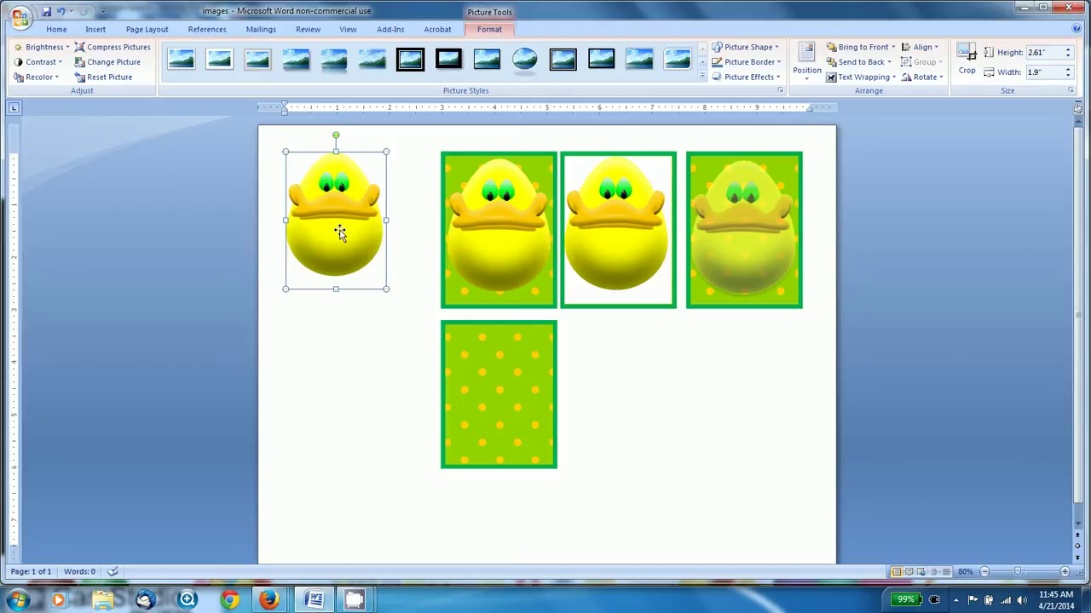
left_click_drag(339, 233, 506, 409)
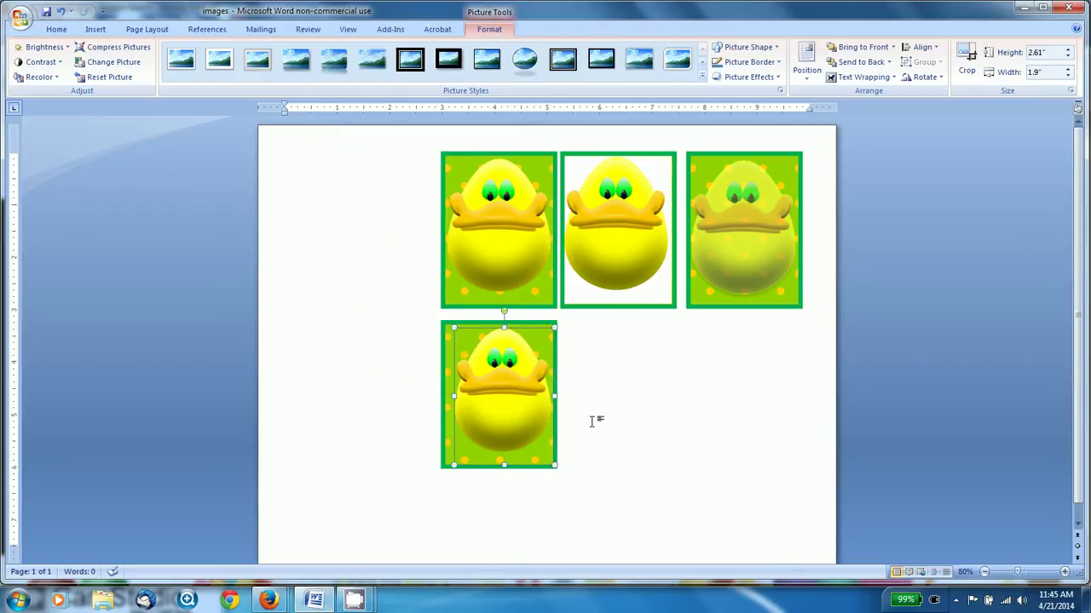
key("Left")
key("Left")
key("Left")
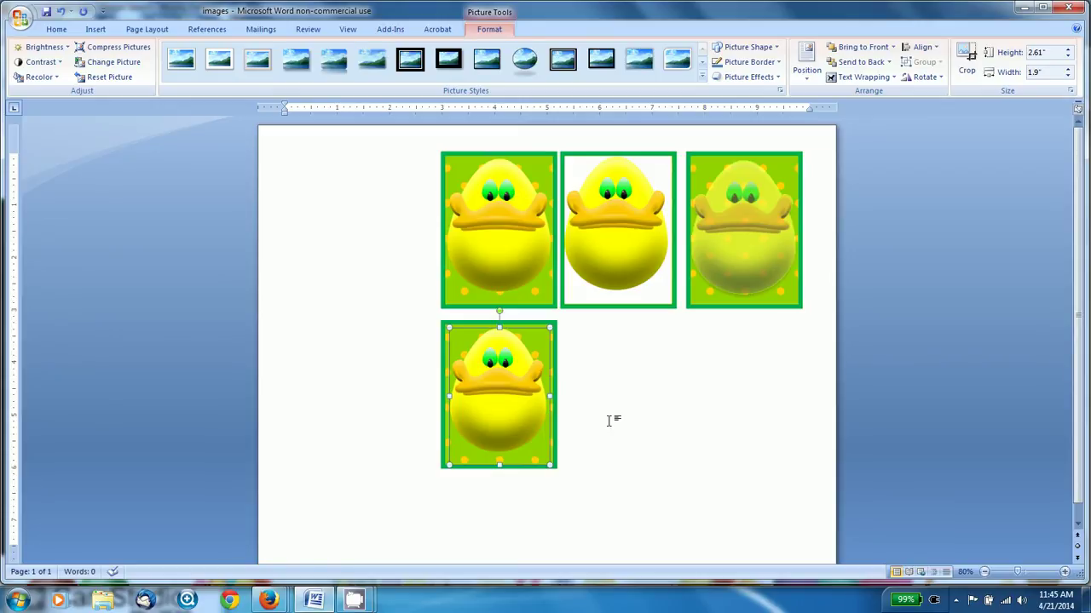
left_click(610, 421)
left_click(550, 325)
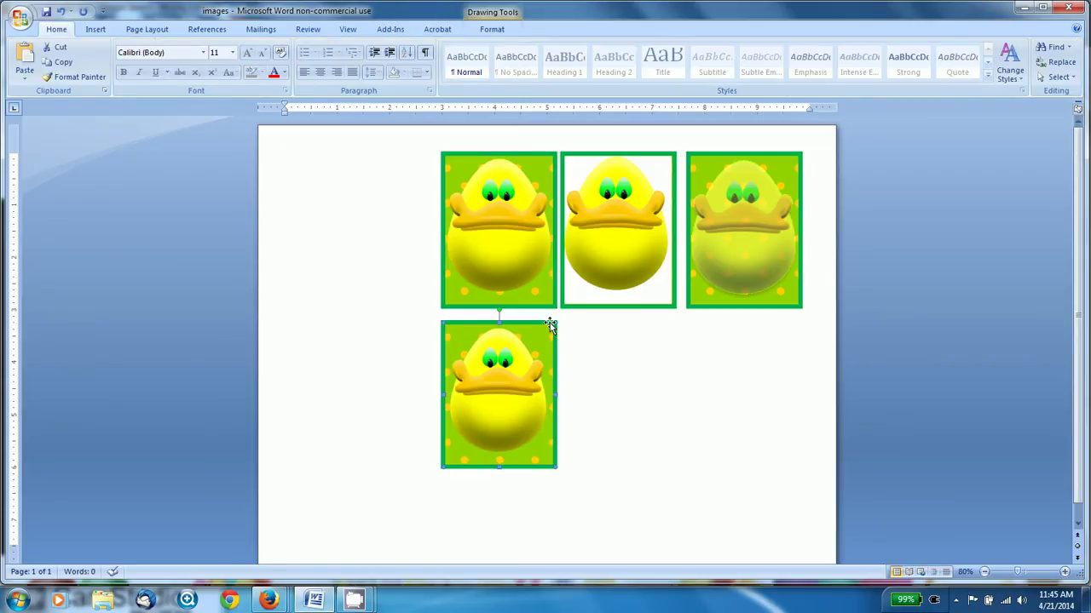
Duplicate the green dotted tile and align the copy beside the bottom duck tile.
key("ctrl+v")
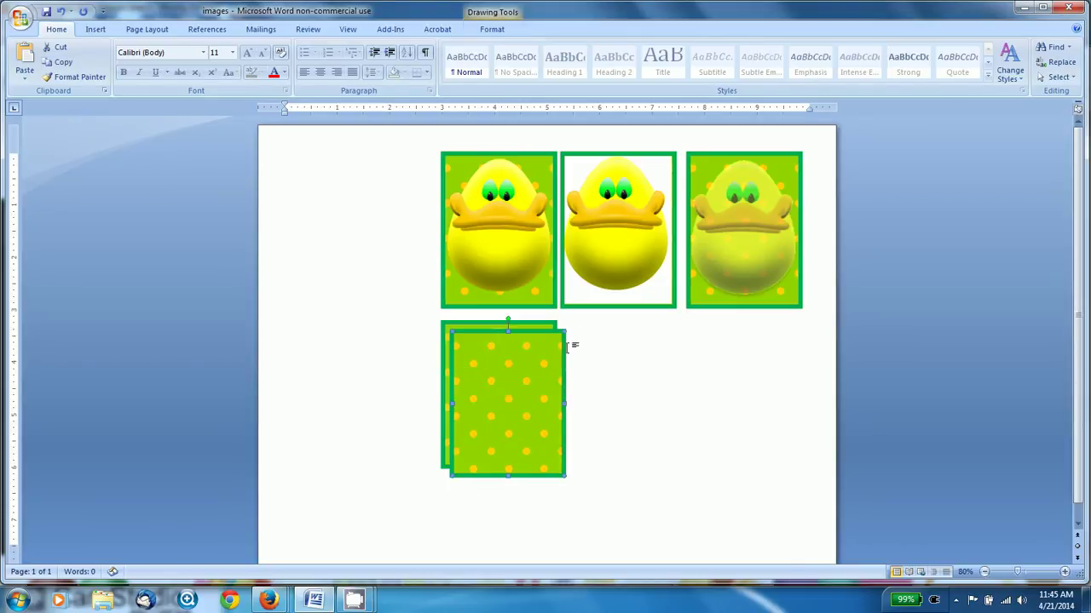
left_click_drag(602, 393, 602, 395)
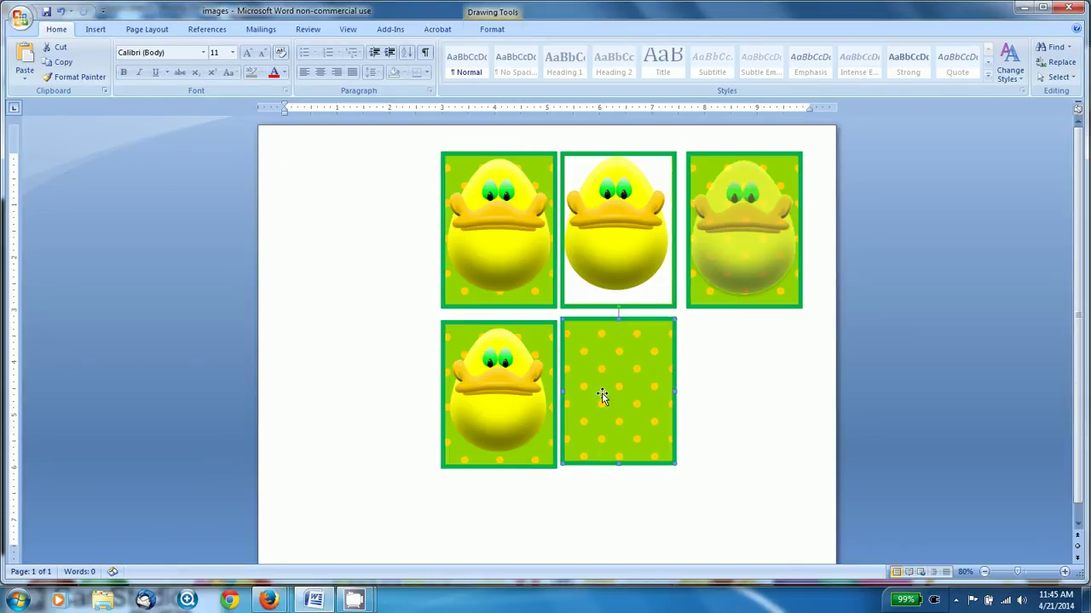
key("ctrl+Left")
key("ctrl+Left")
key("ctrl+Left")
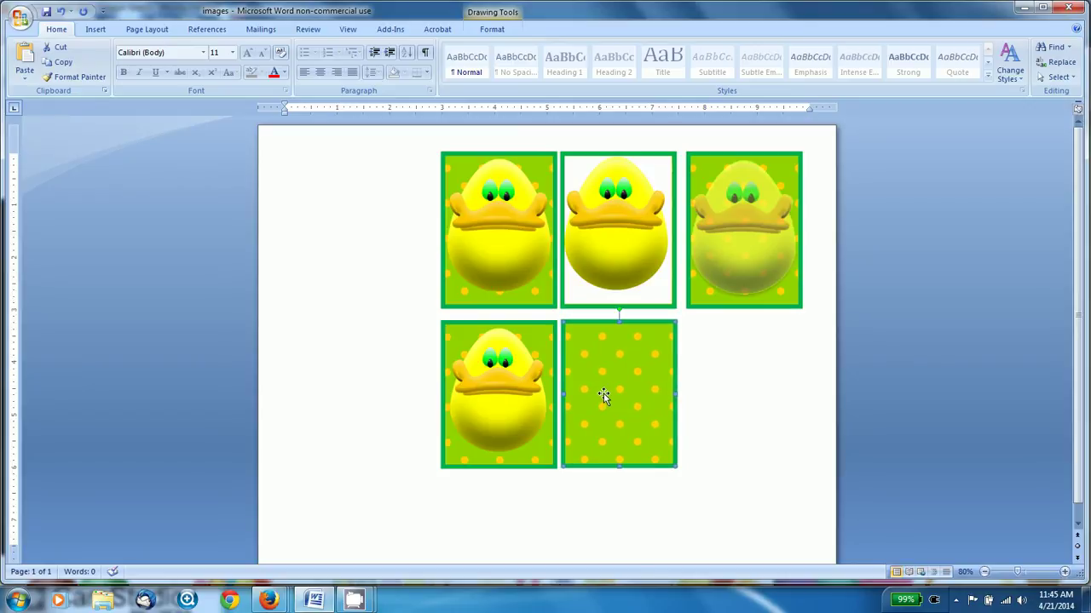
Change the Google search to 'duck easter egg' and show its image results.
mouse_move(269, 600)
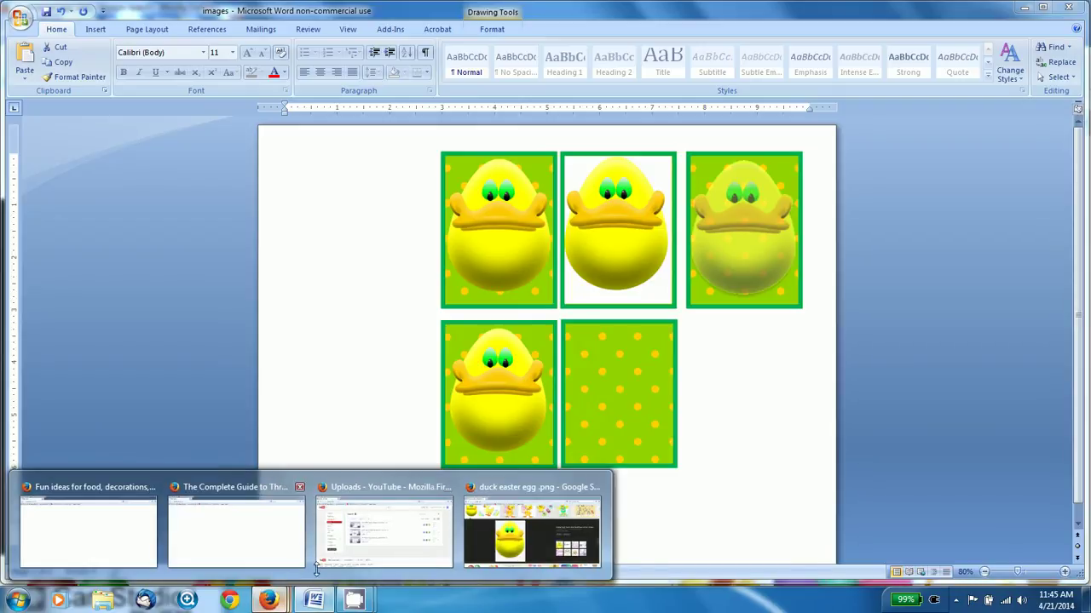
left_click(511, 528)
left_click(926, 64)
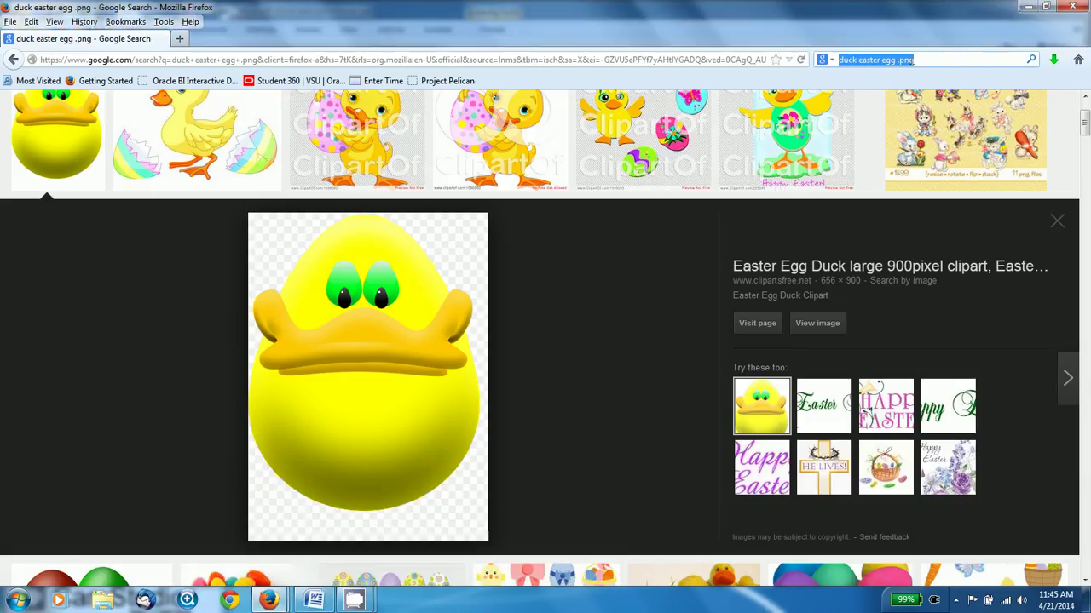
key("Return")
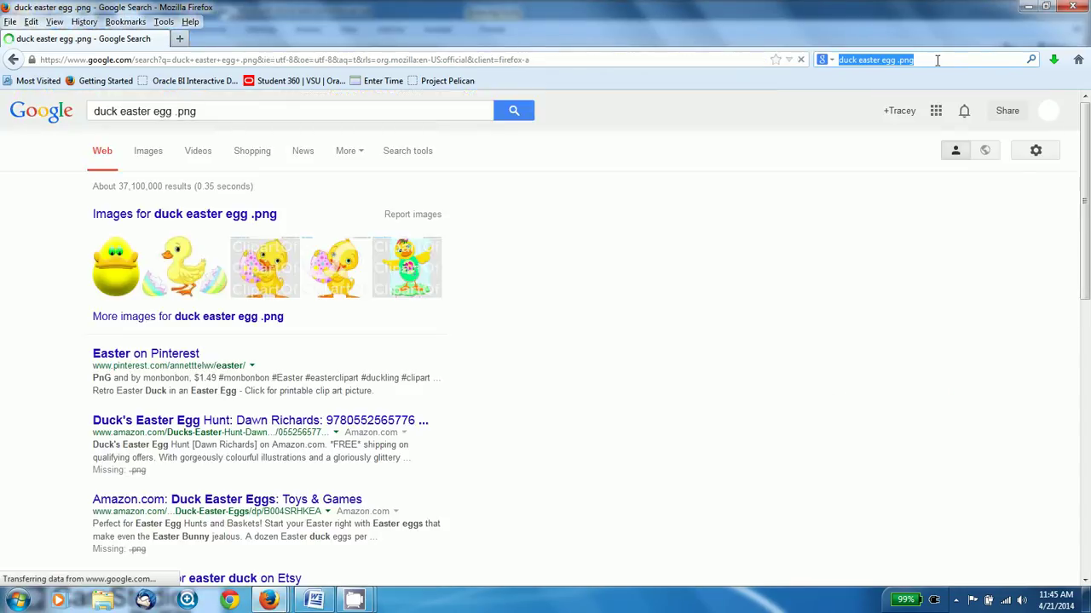
left_click(936, 59)
key("BackSpace")
key("BackSpace")
key("Return")
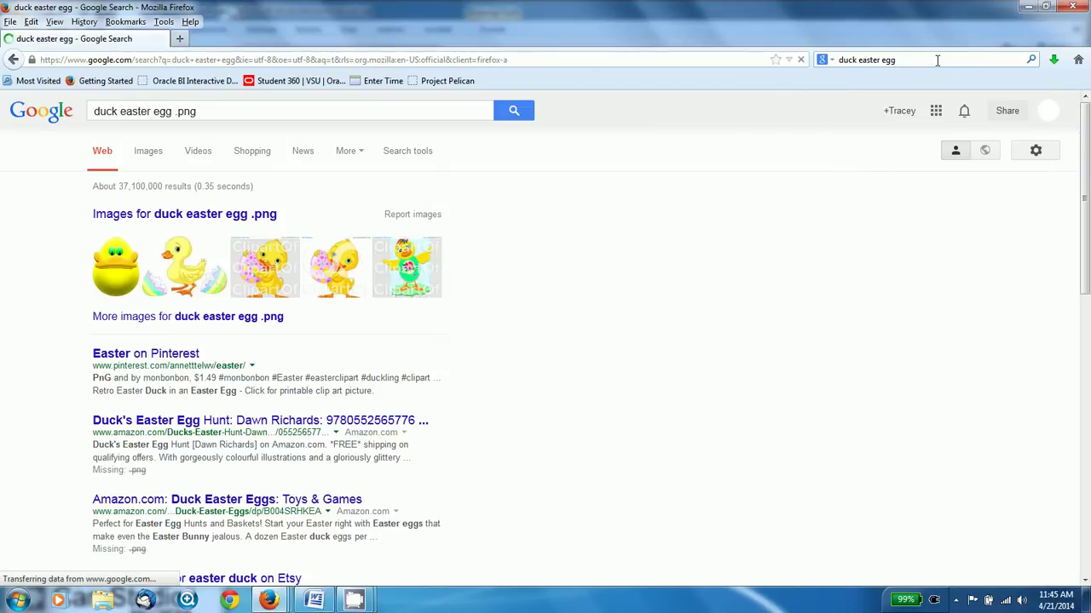
left_click(158, 152)
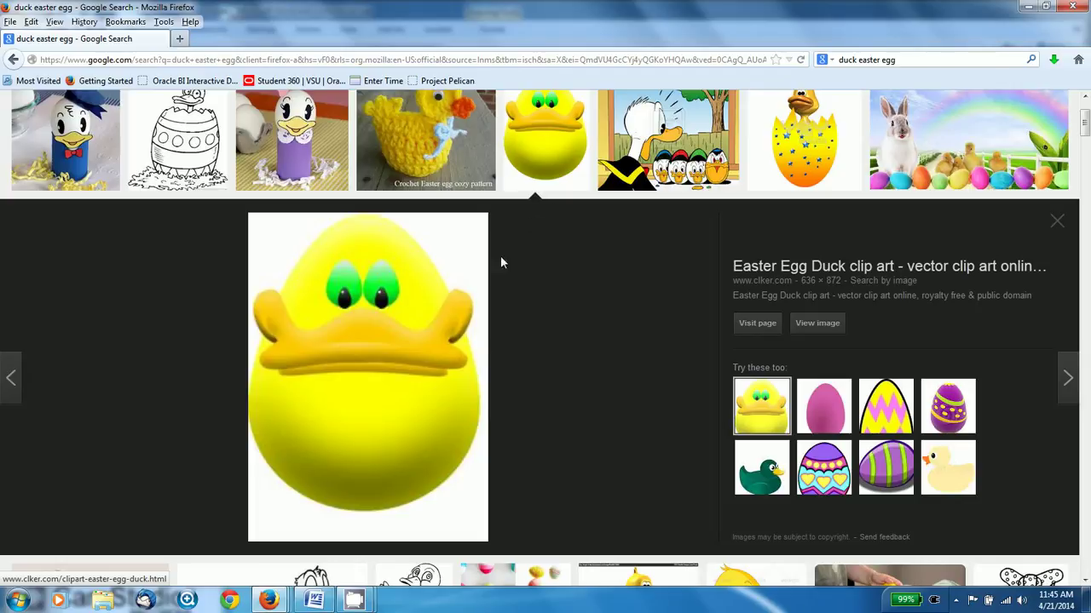
Save the white-background duck clip art as a JPEG in Video Images.
right_click(365, 342)
left_click(392, 491)
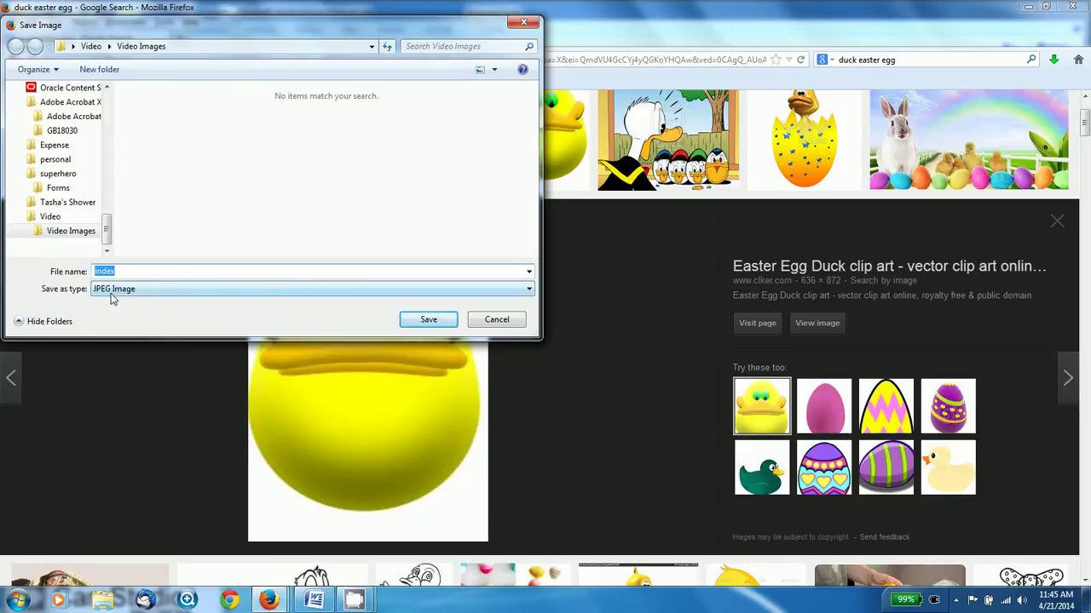
type("duck")
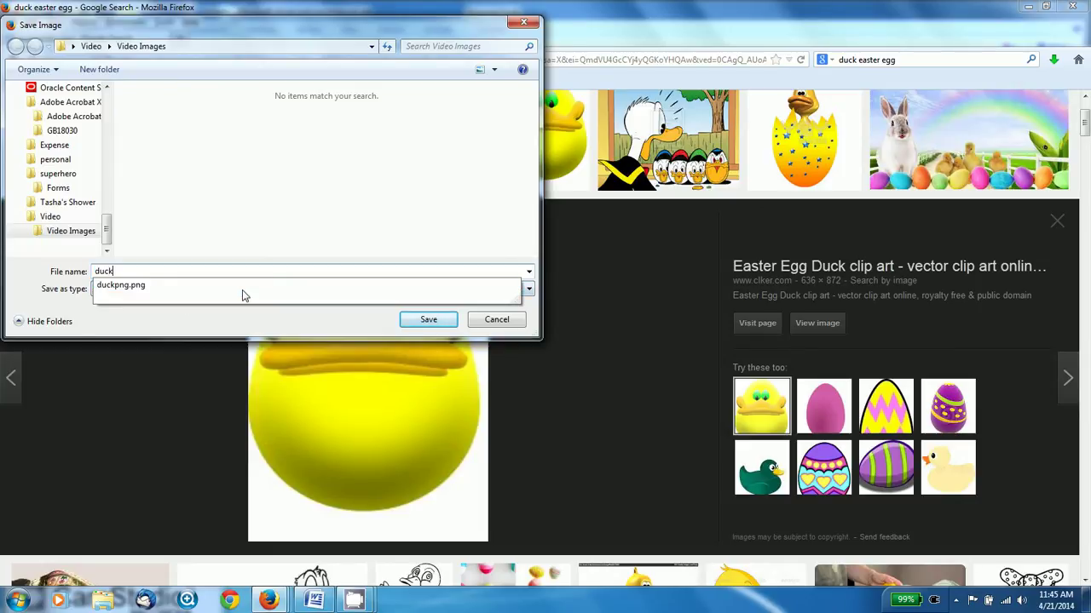
key("Escape")
key("Return")
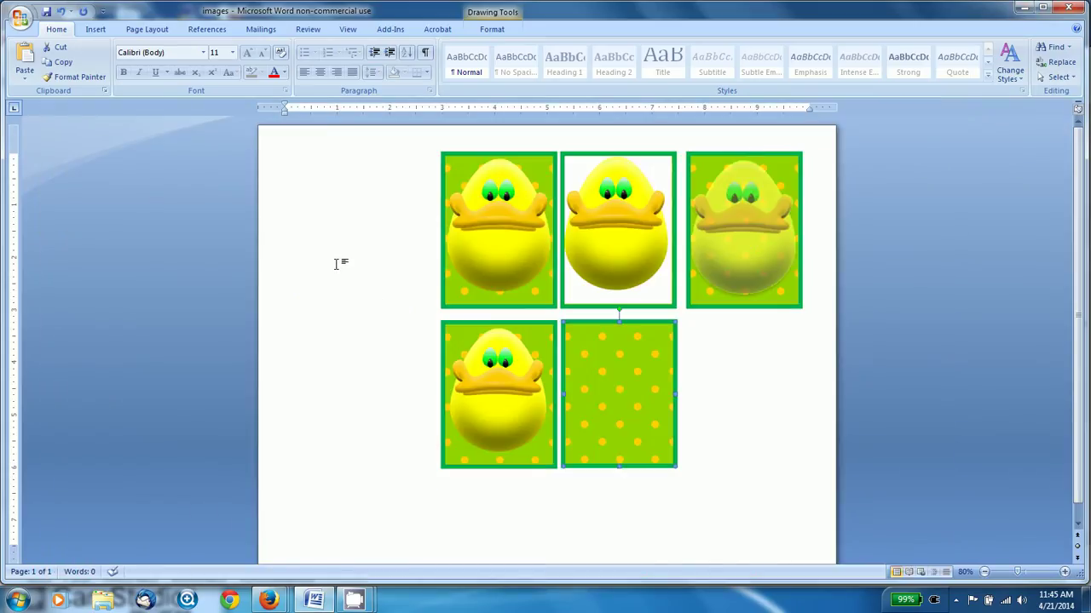
Insert the duckjpg picture using the JPEG file filter and set it In Front of Text.
left_click(95, 31)
left_click(158, 70)
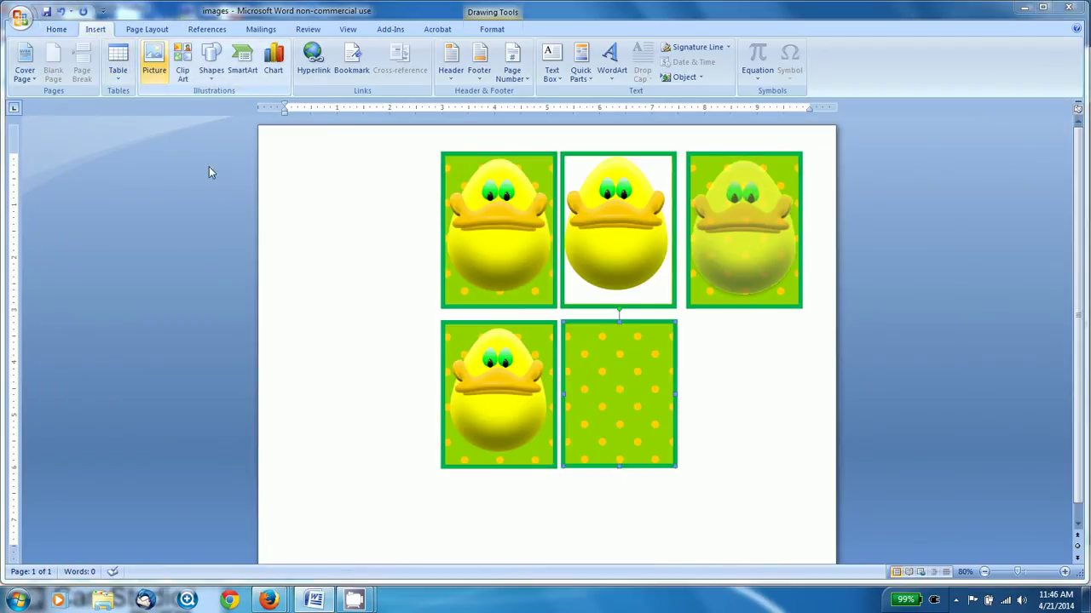
left_click(186, 130)
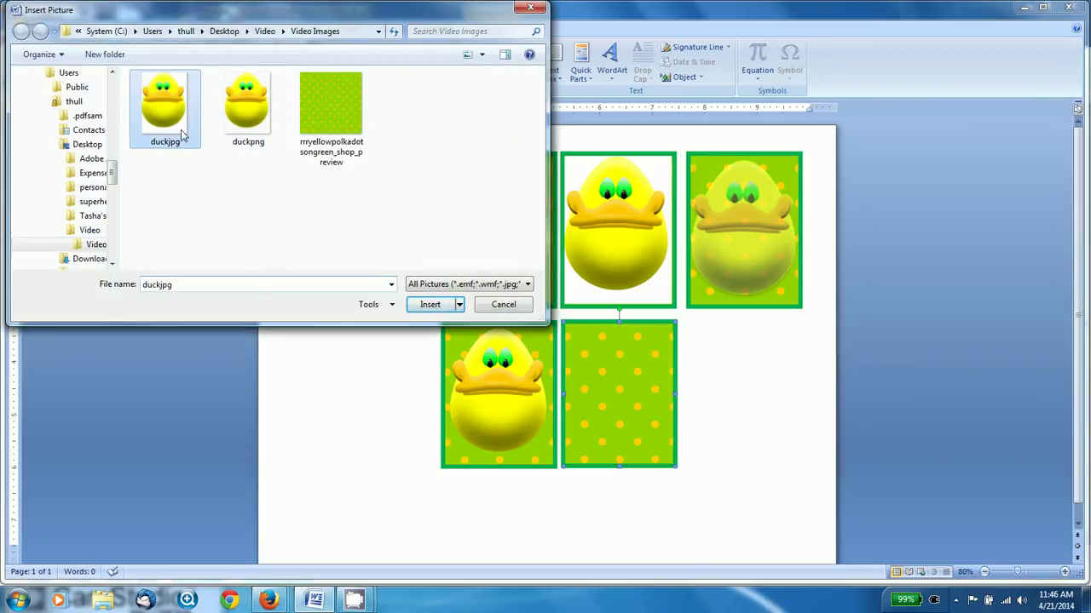
left_click(475, 285)
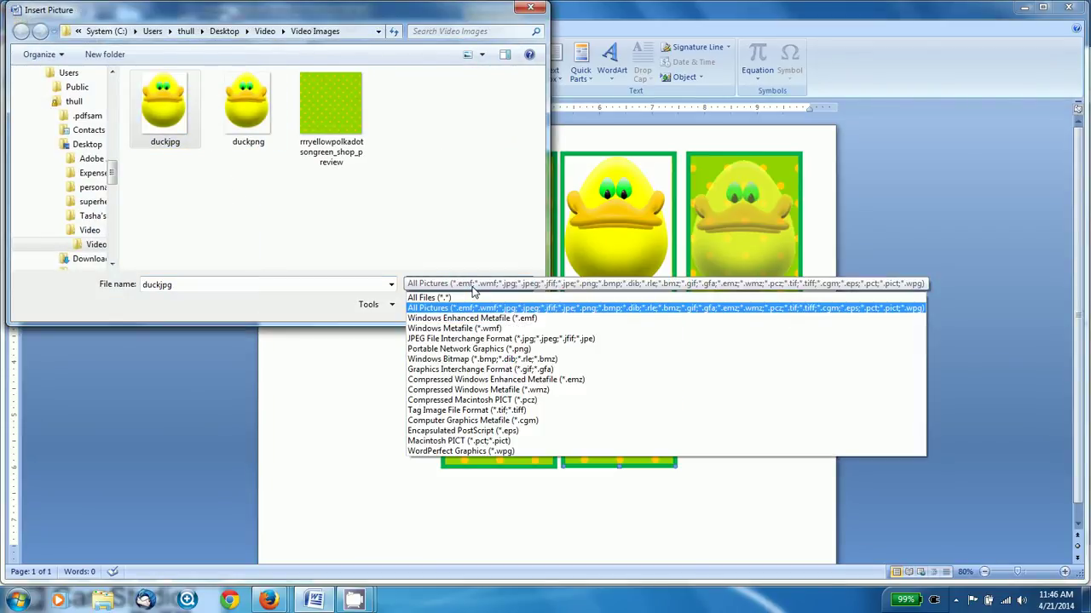
left_click(456, 339)
left_click(430, 305)
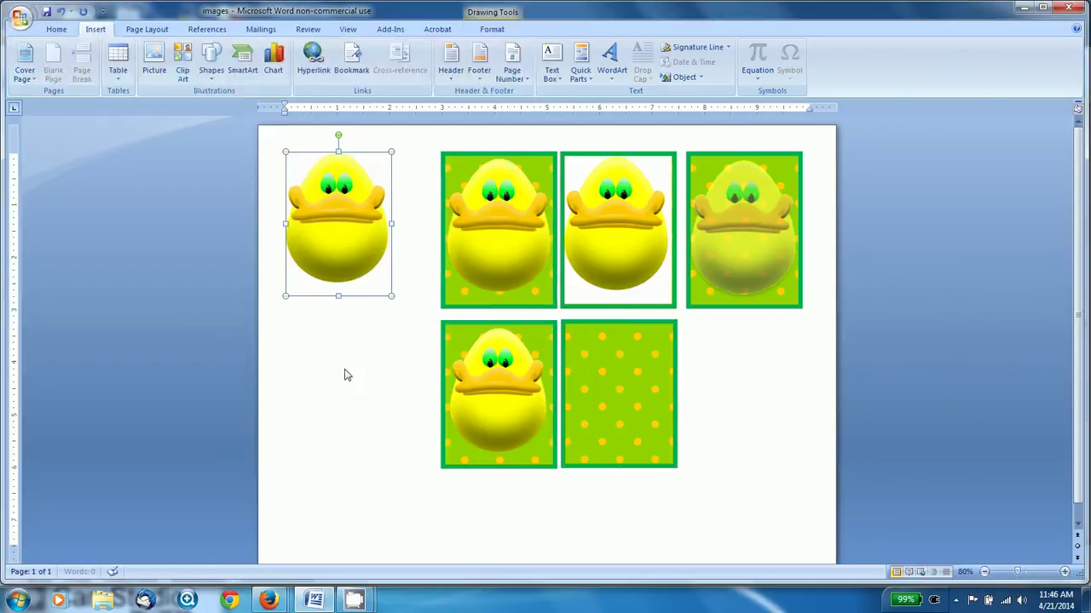
right_click(353, 252)
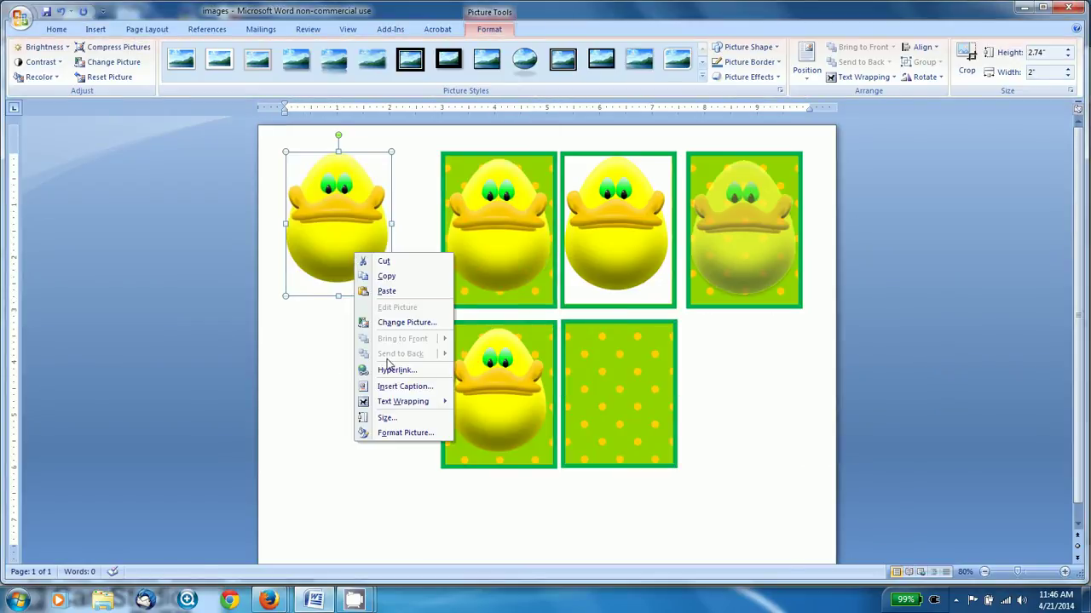
mouse_move(398, 402)
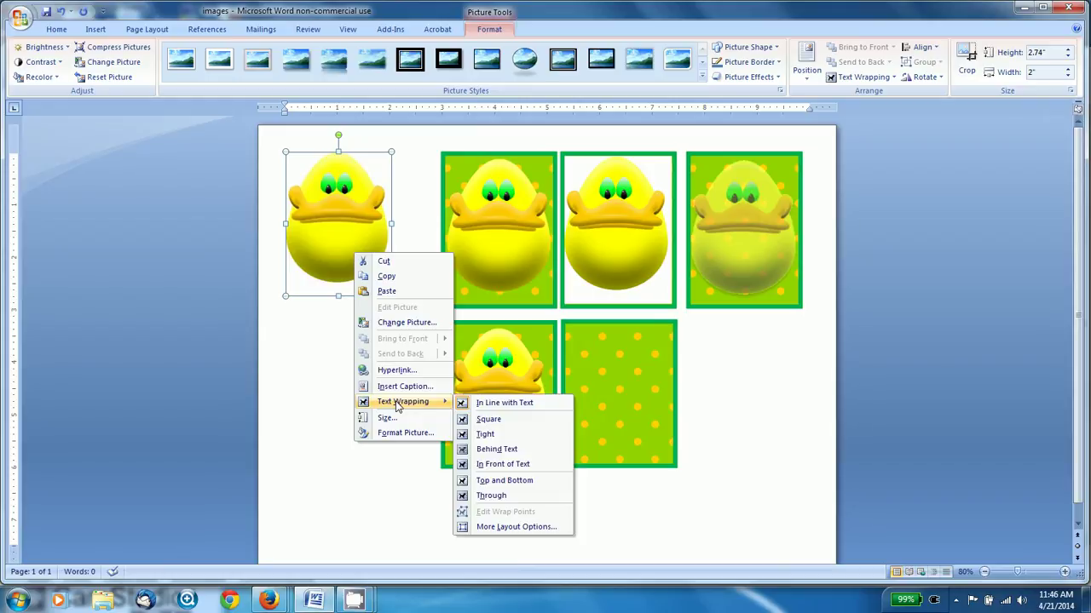
left_click(492, 464)
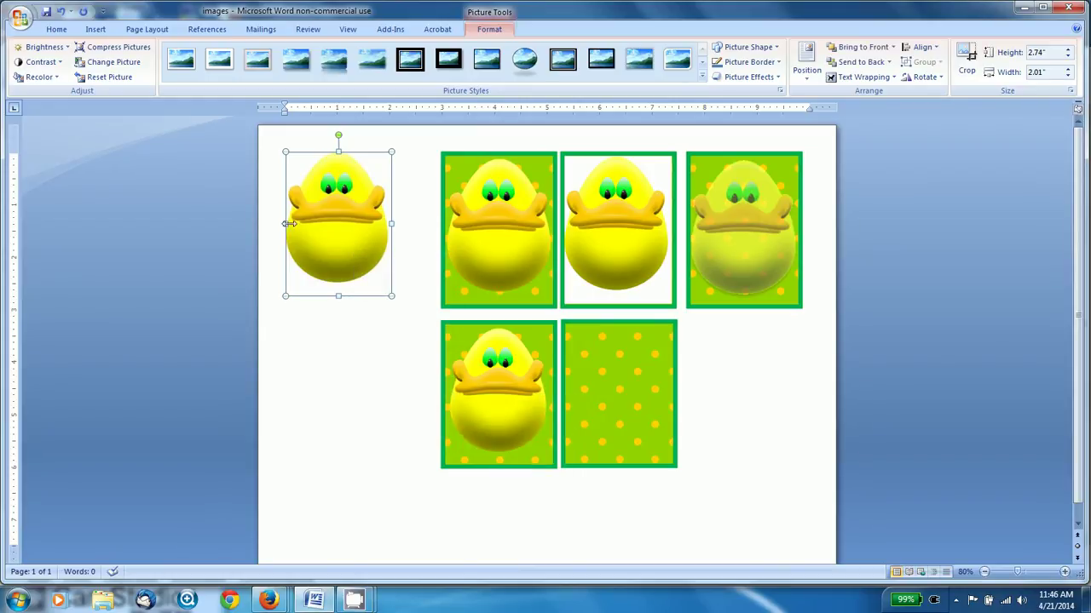
Move the duck picture onto the bottom-middle rectangle, nudging and cropping it to fit.
left_click_drag(330, 223, 593, 378)
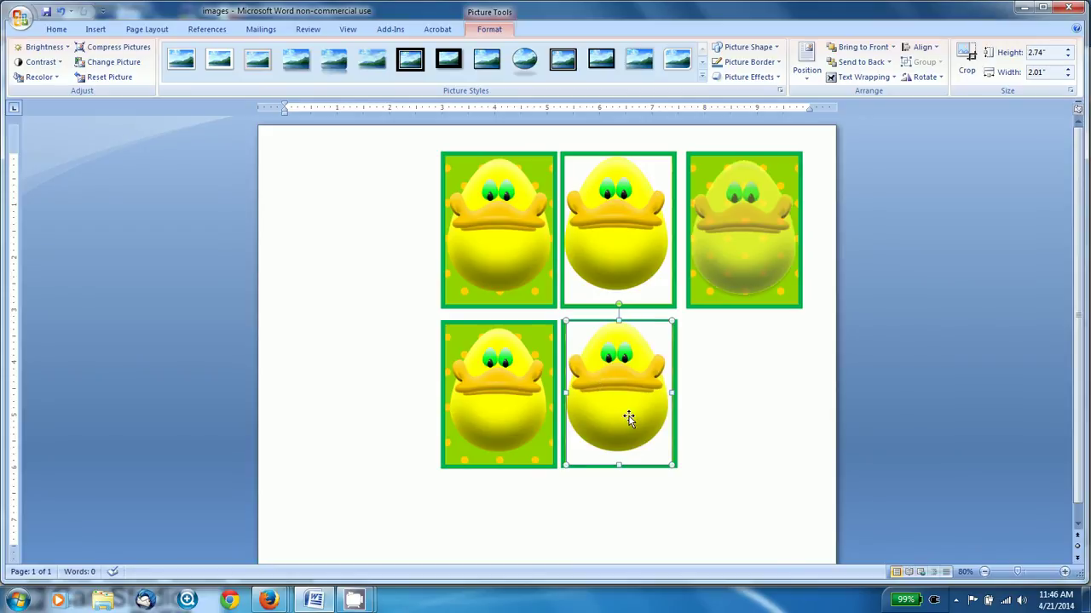
left_click_drag(628, 418, 631, 417)
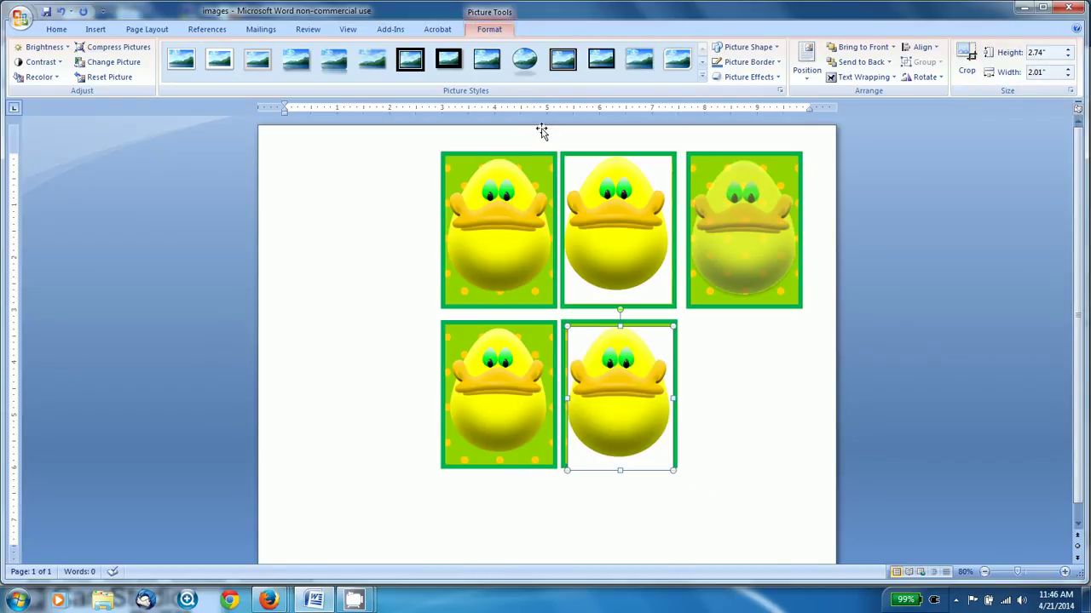
left_click(972, 55)
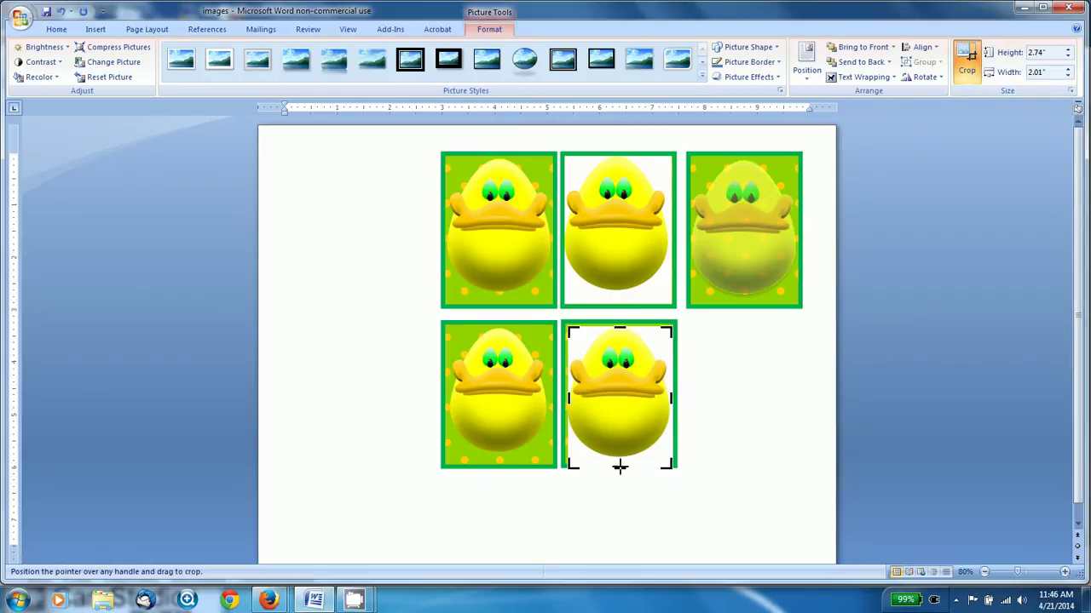
left_click(737, 450)
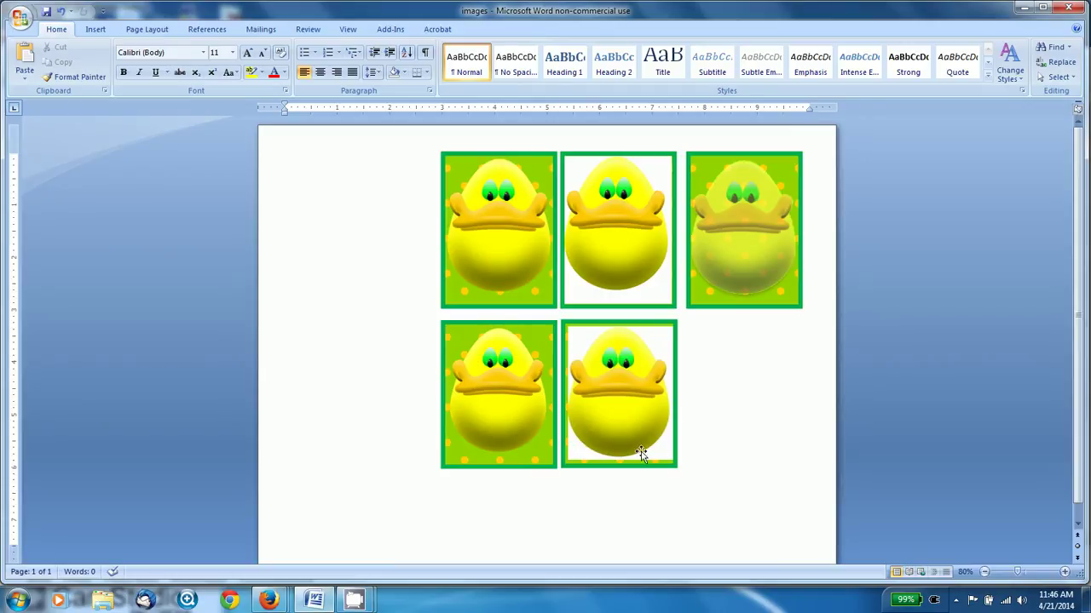
left_click(628, 373)
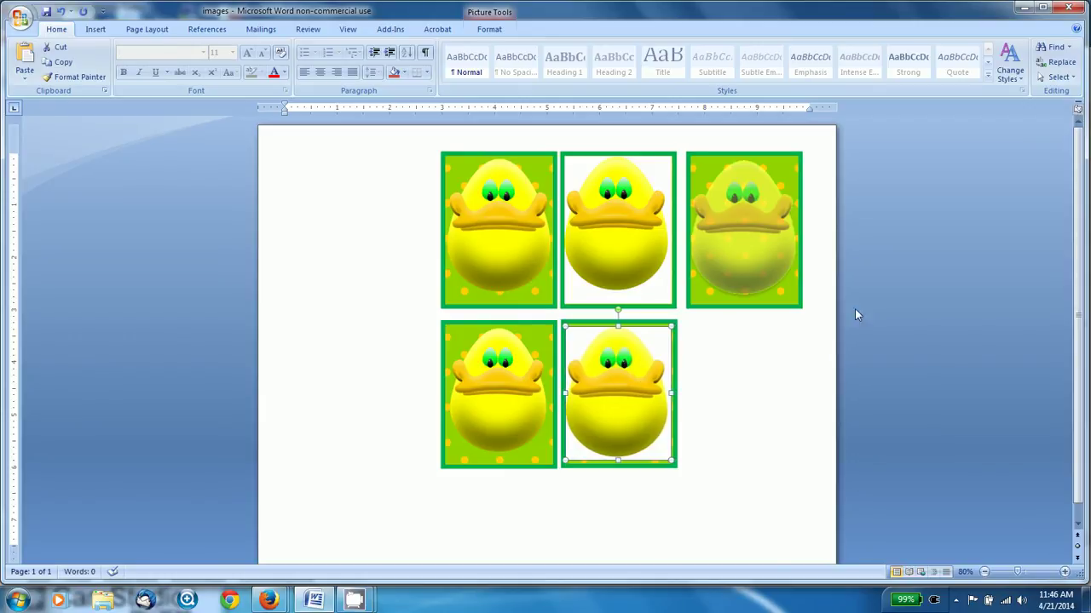
Copy the green dotted rectangle into the empty bottom-right slot.
left_click(781, 310)
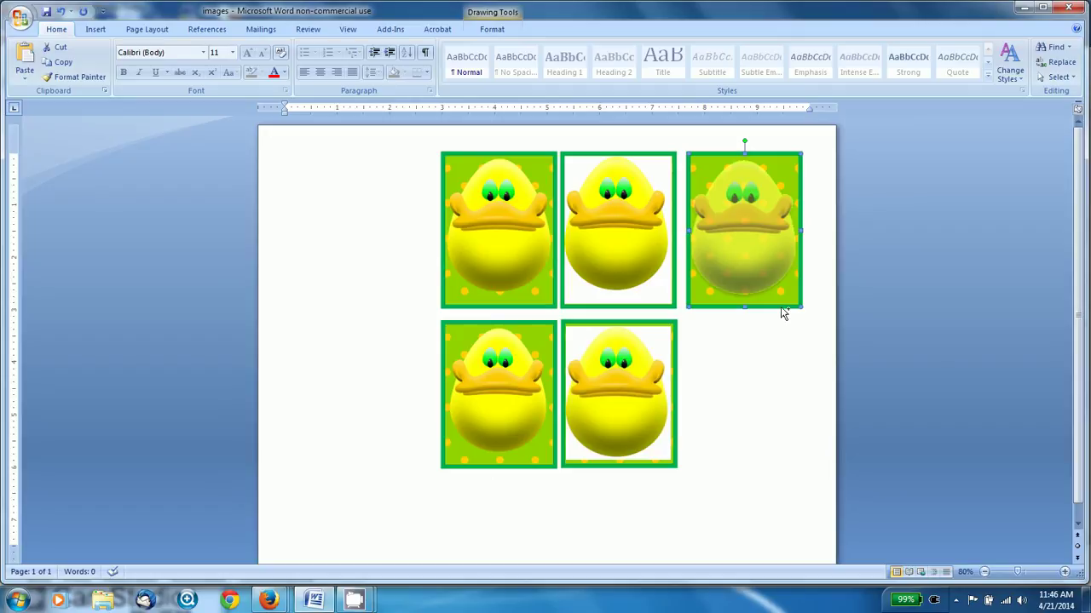
left_click(772, 402)
key("ctrl+v")
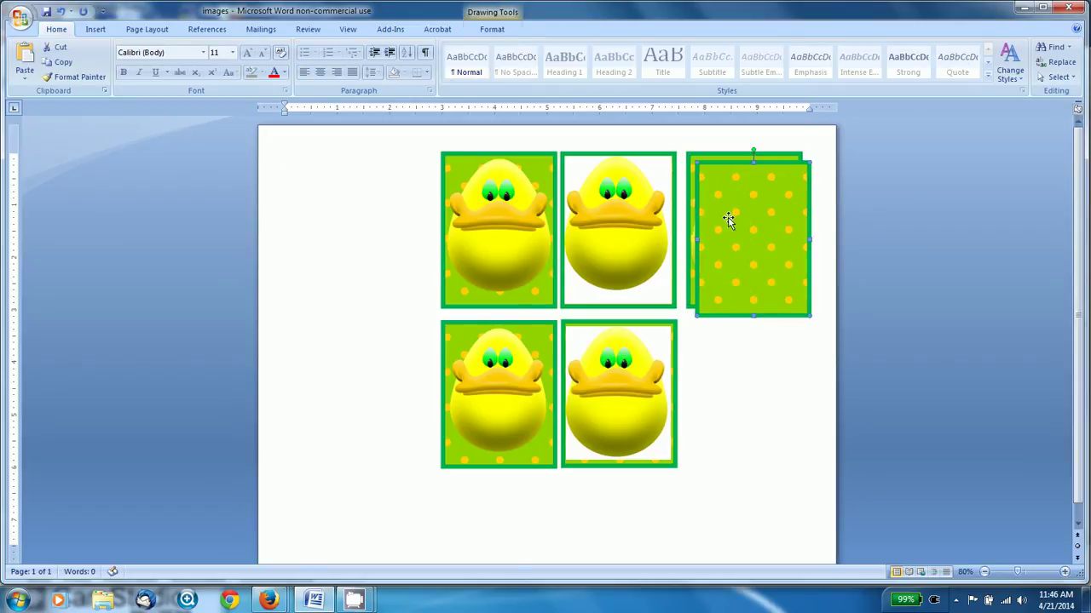
left_click_drag(720, 373, 721, 367)
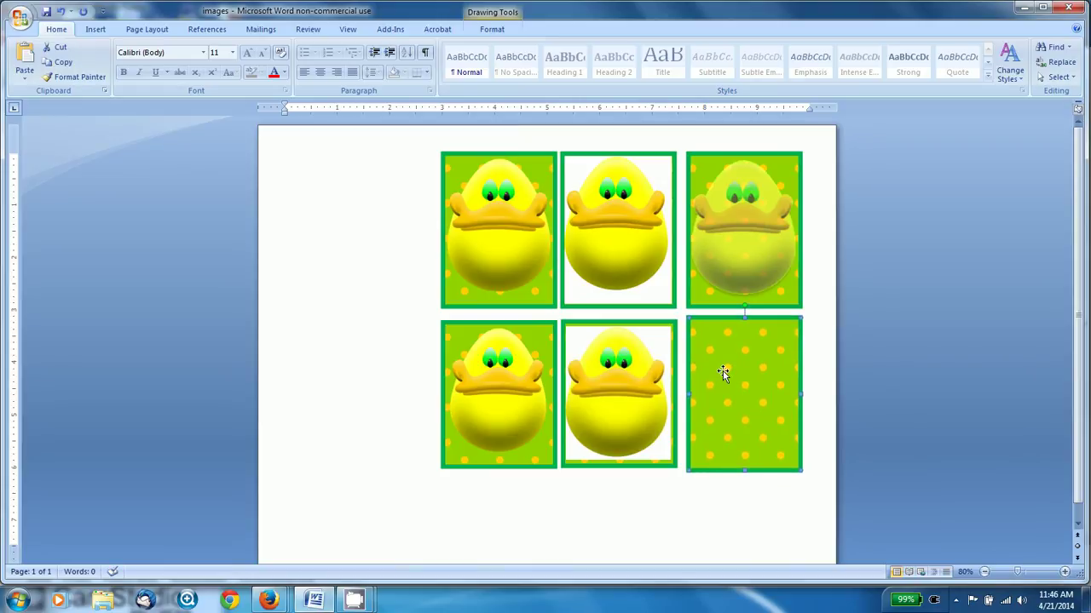
Insert the duckpng picture and set it In Front of Text.
left_click(94, 31)
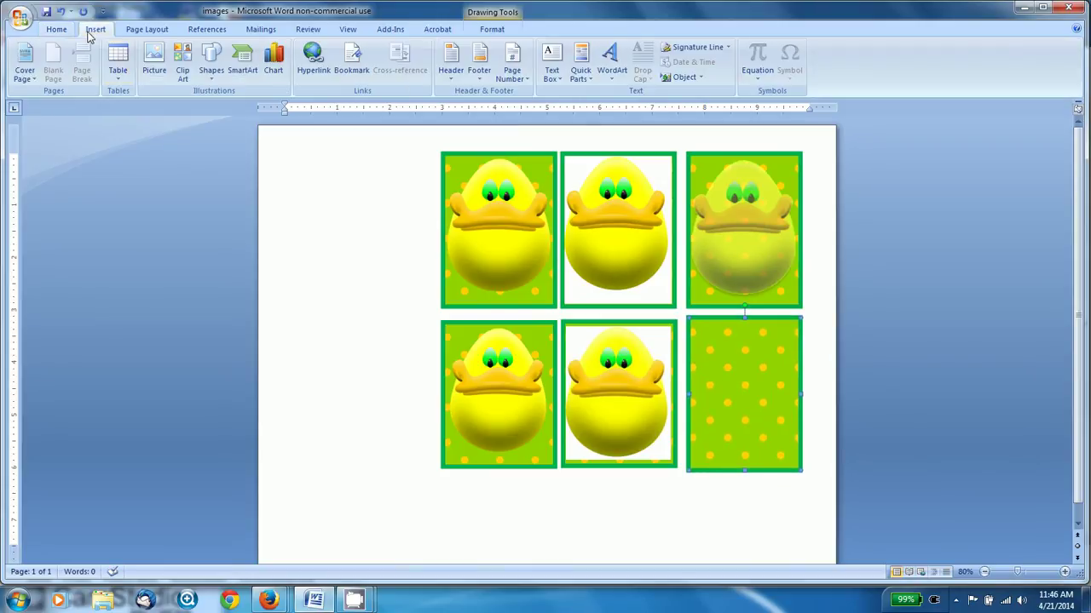
left_click(154, 56)
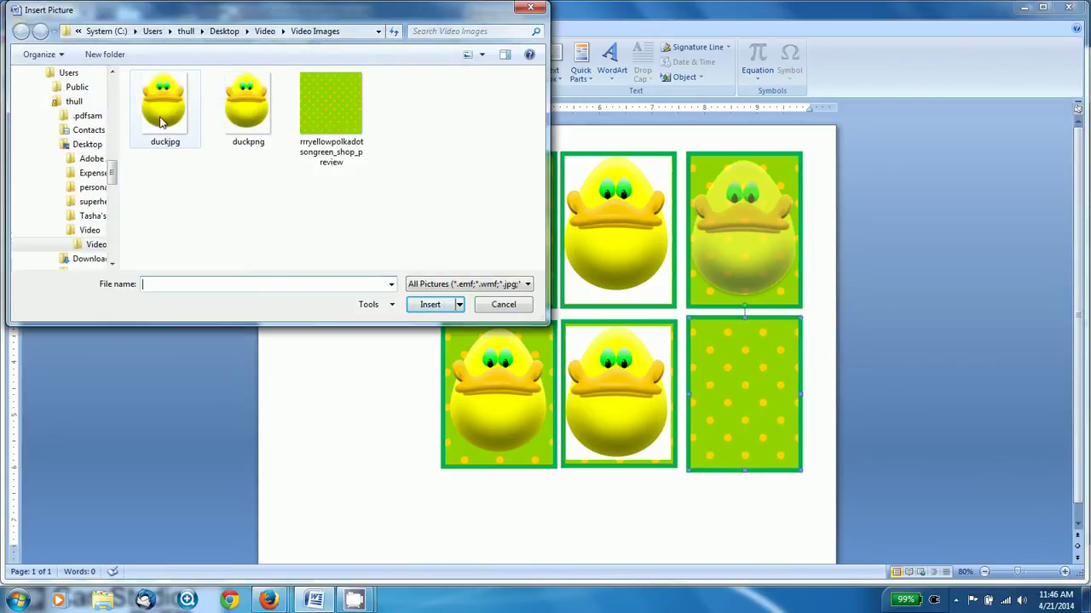
left_click(240, 106)
left_click(428, 305)
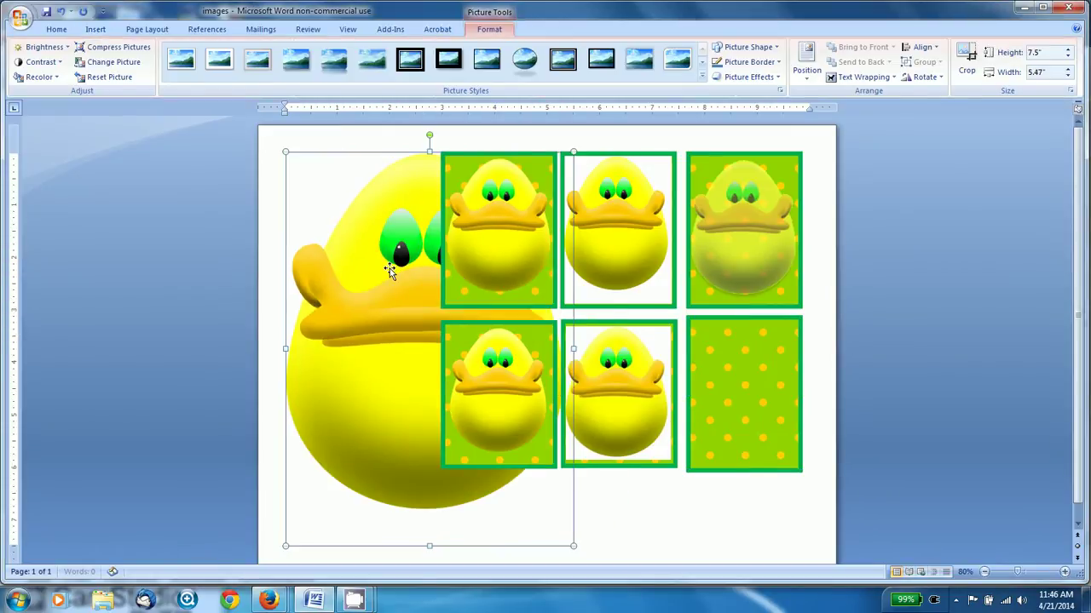
right_click(390, 268)
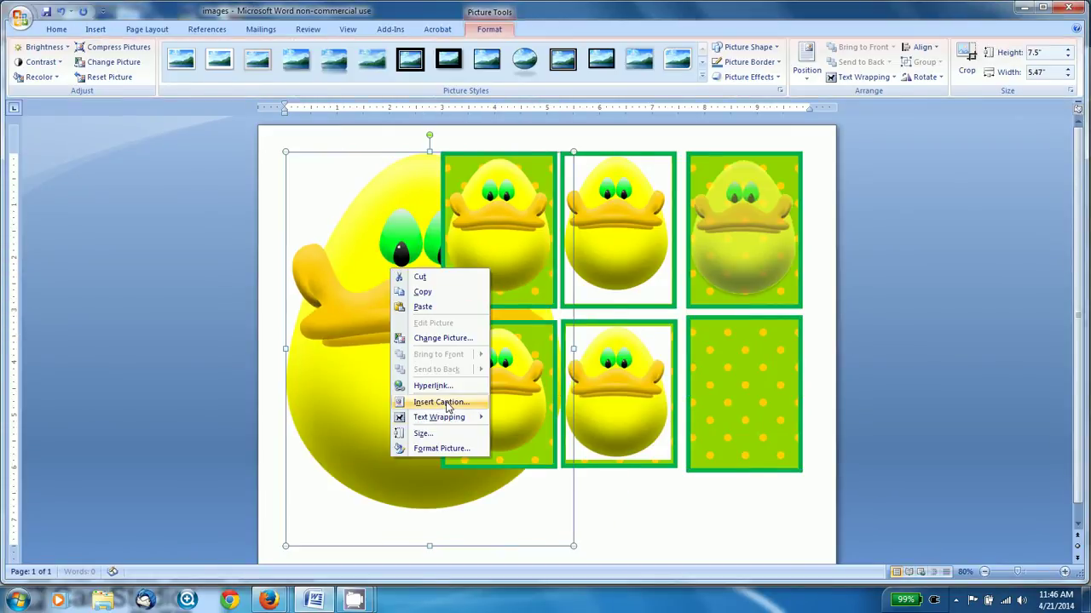
mouse_move(447, 416)
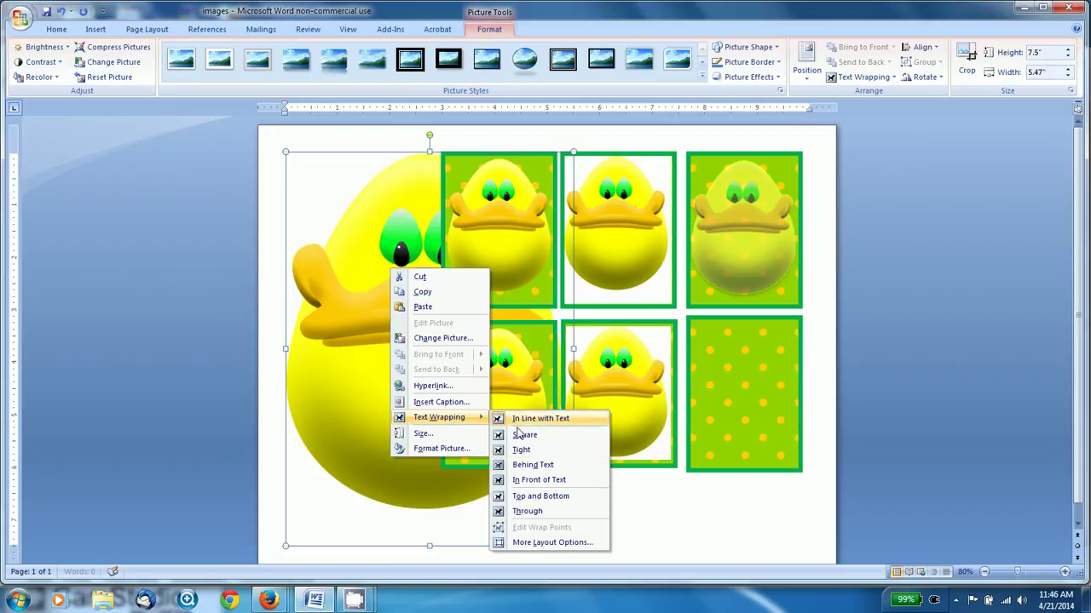
left_click(549, 482)
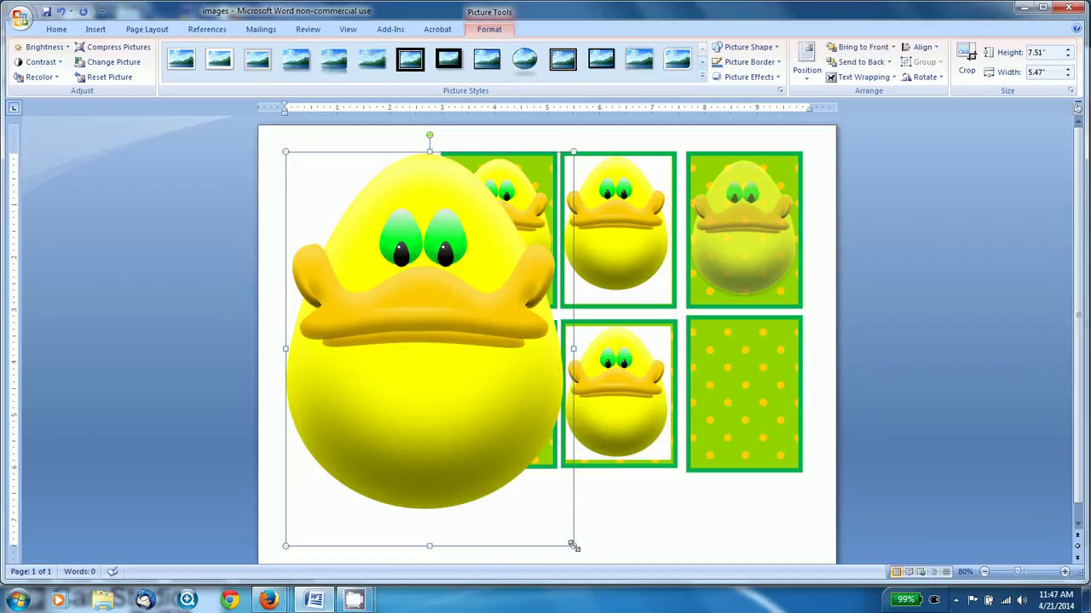
Resize the duck to 2.69 × 1.97 inches and centre it in the bottom-right rectangle.
left_click_drag(572, 542, 373, 270)
left_click_drag(347, 219, 746, 397)
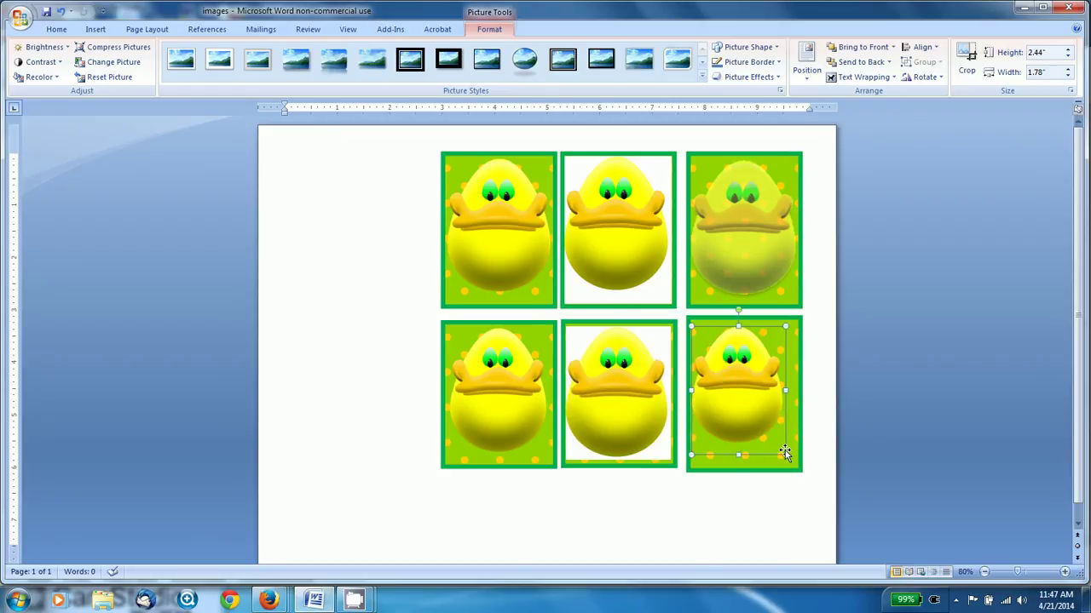
left_click_drag(784, 453, 795, 467)
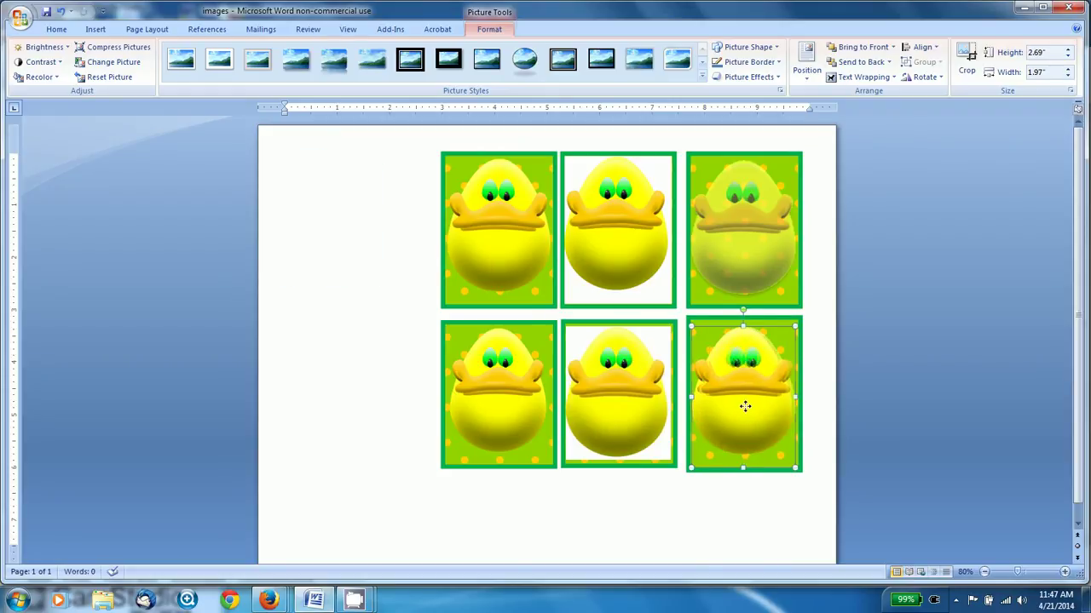
left_click_drag(745, 407, 749, 407)
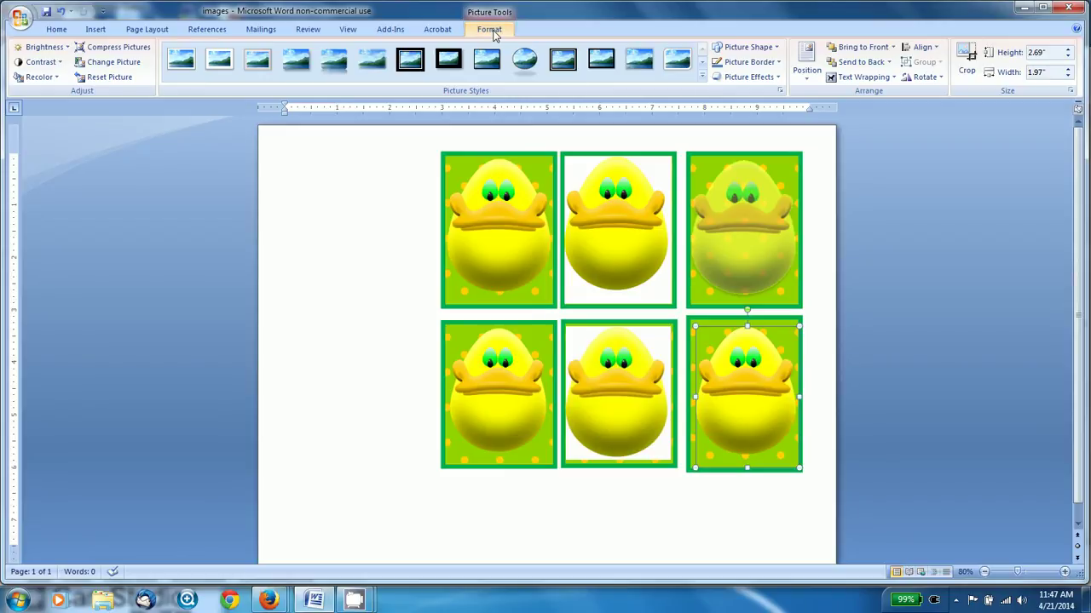
Open Picture Corrections Options for the bottom-right duck from the Brightness presets.
left_click(57, 51)
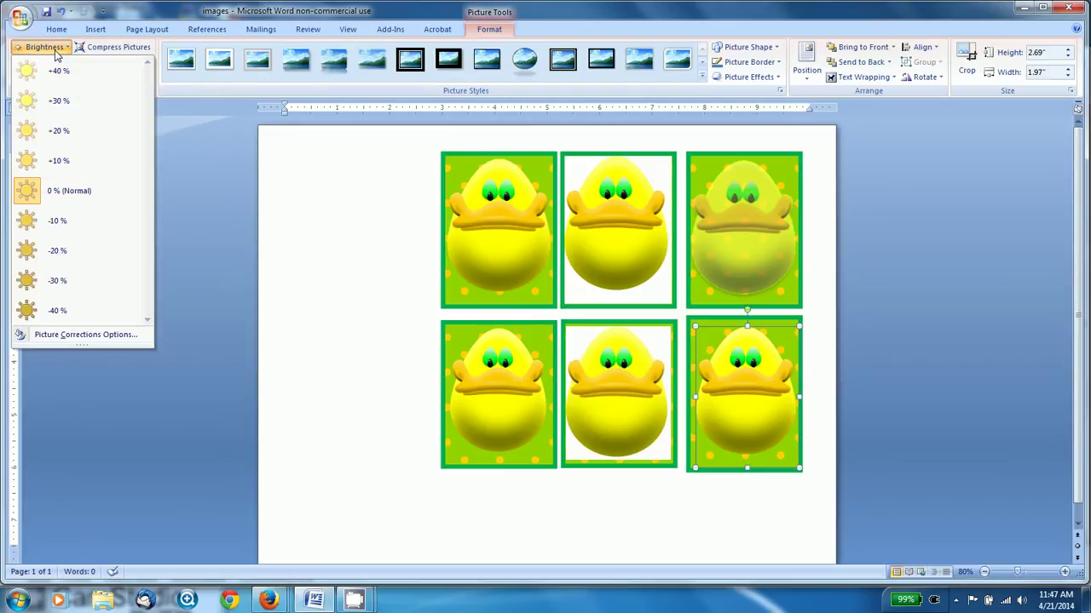
left_click(57, 51)
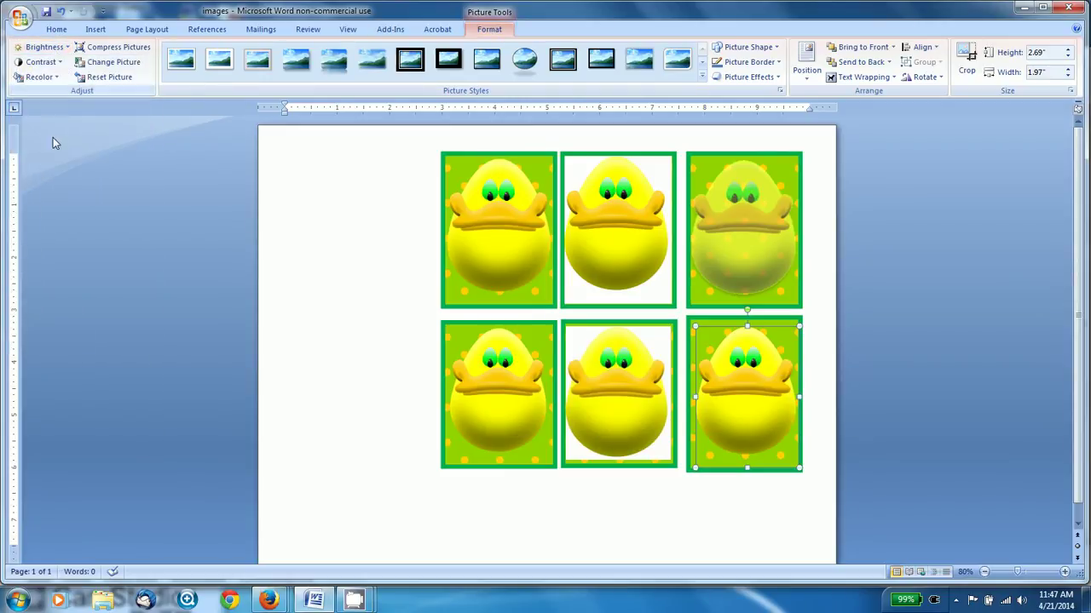
left_click(51, 49)
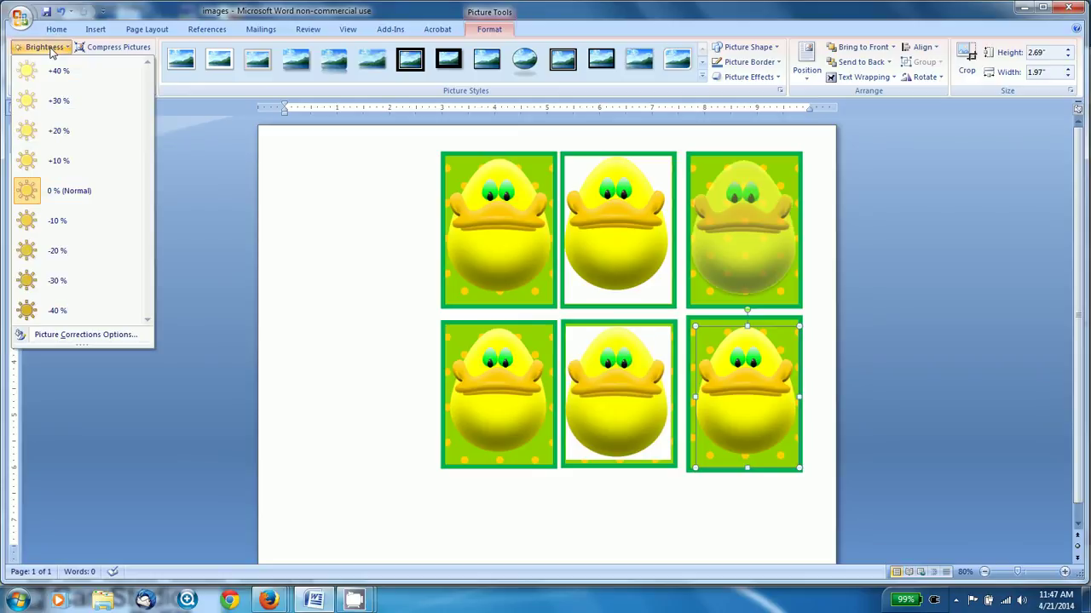
left_click(72, 337)
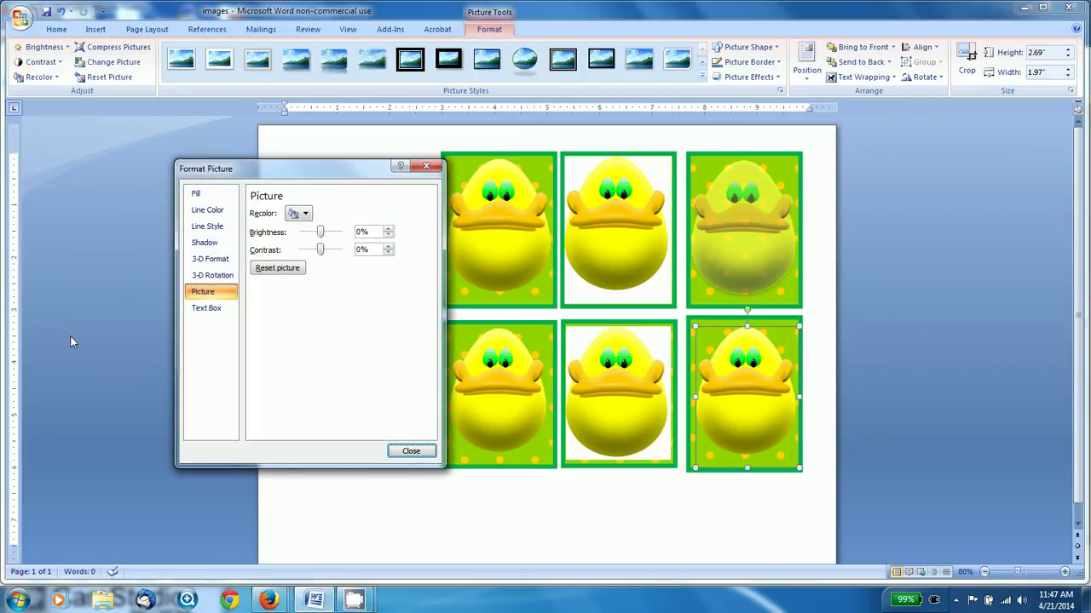
Try dark pink-red and light recolours on the duck, then revert to No Recolor.
left_click(305, 213)
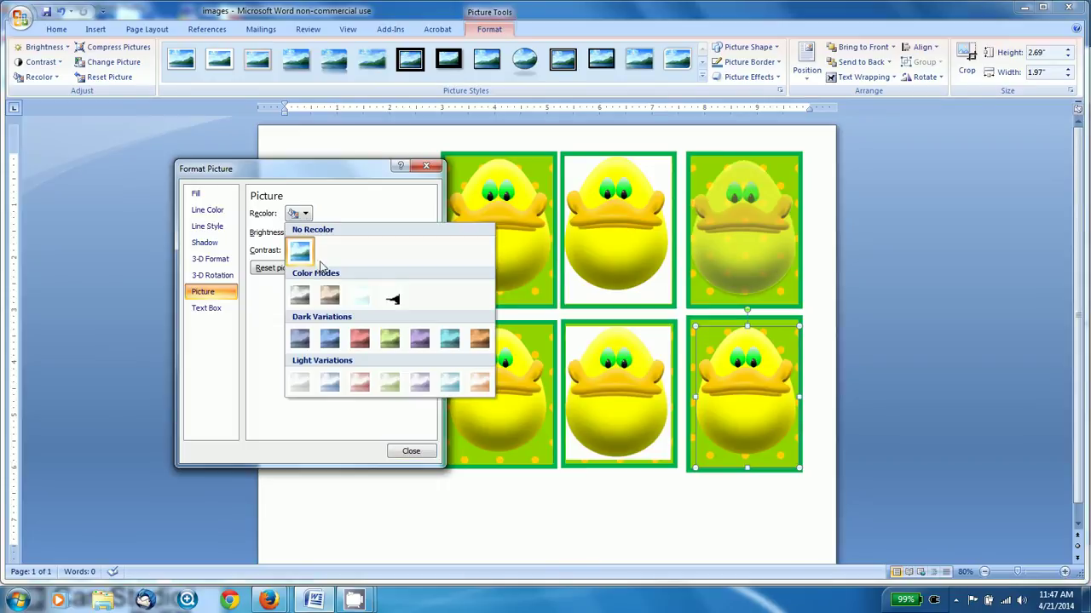
left_click(358, 338)
left_click(298, 214)
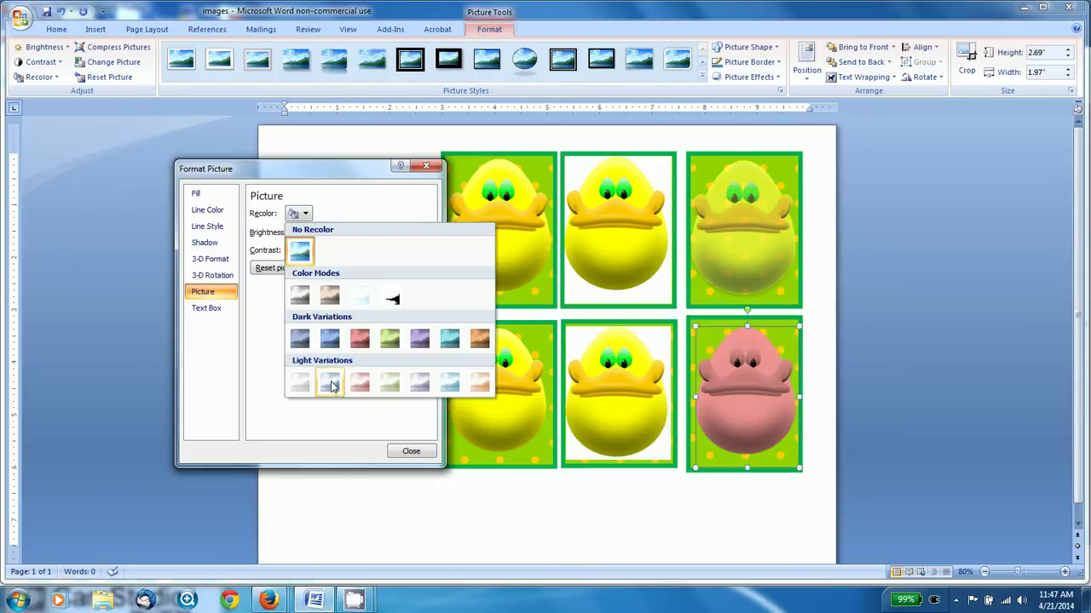
left_click(319, 381)
left_click(298, 214)
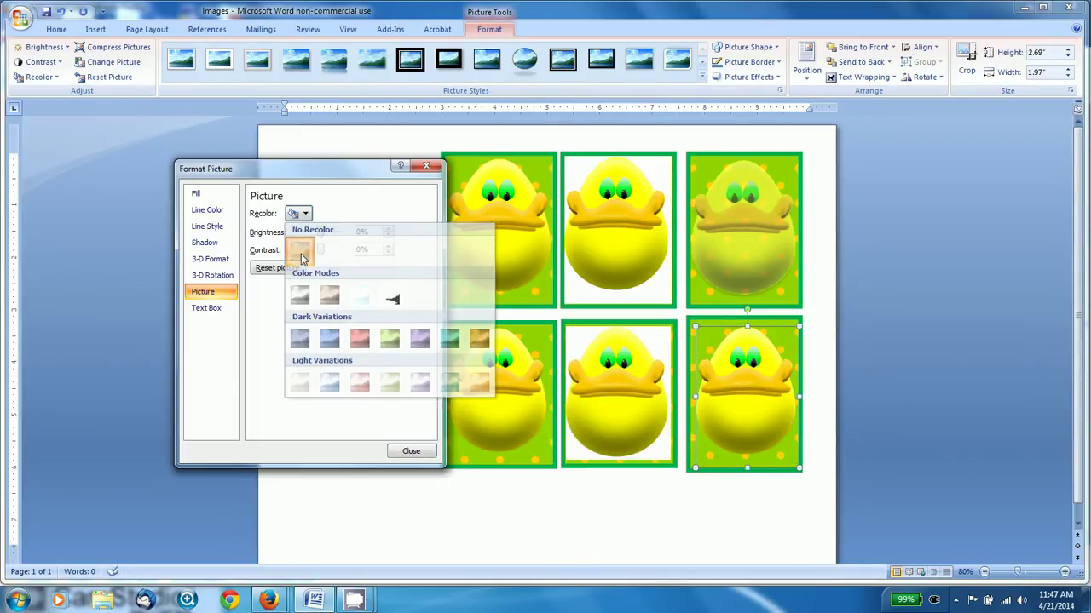
left_click(298, 254)
Test a brightness change, discard it, and reopen the picture correction settings.
left_click_drag(321, 233, 350, 233)
type("2")
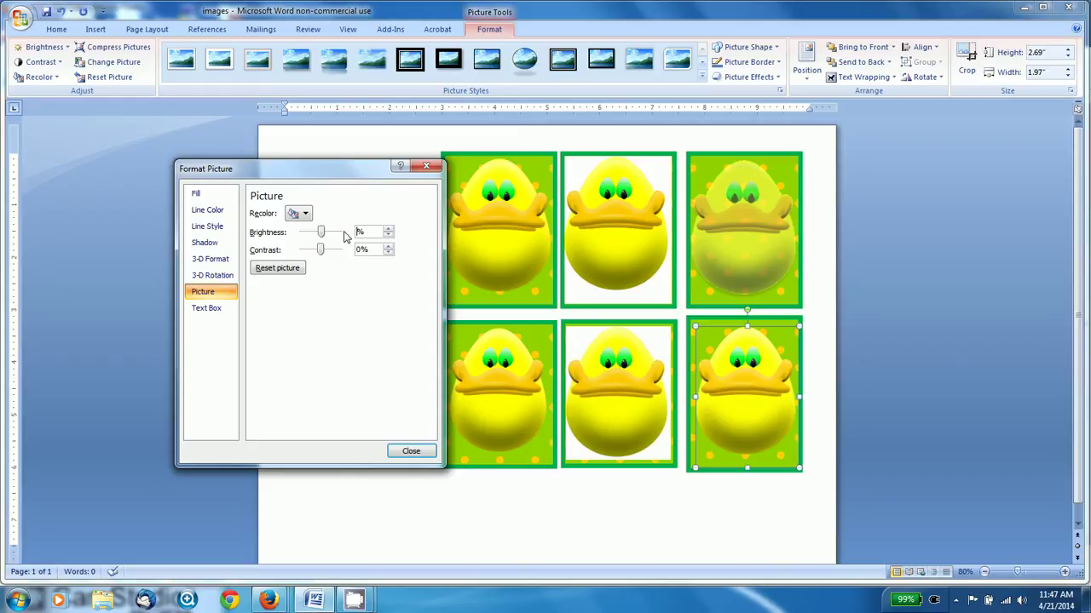
key("Return")
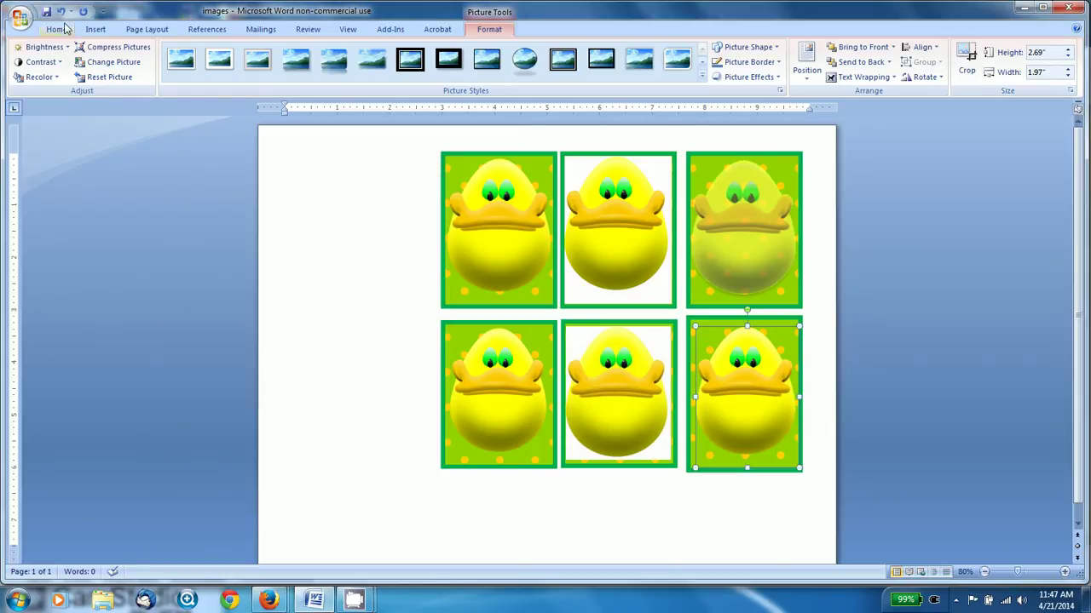
left_click(43, 47)
left_click(70, 334)
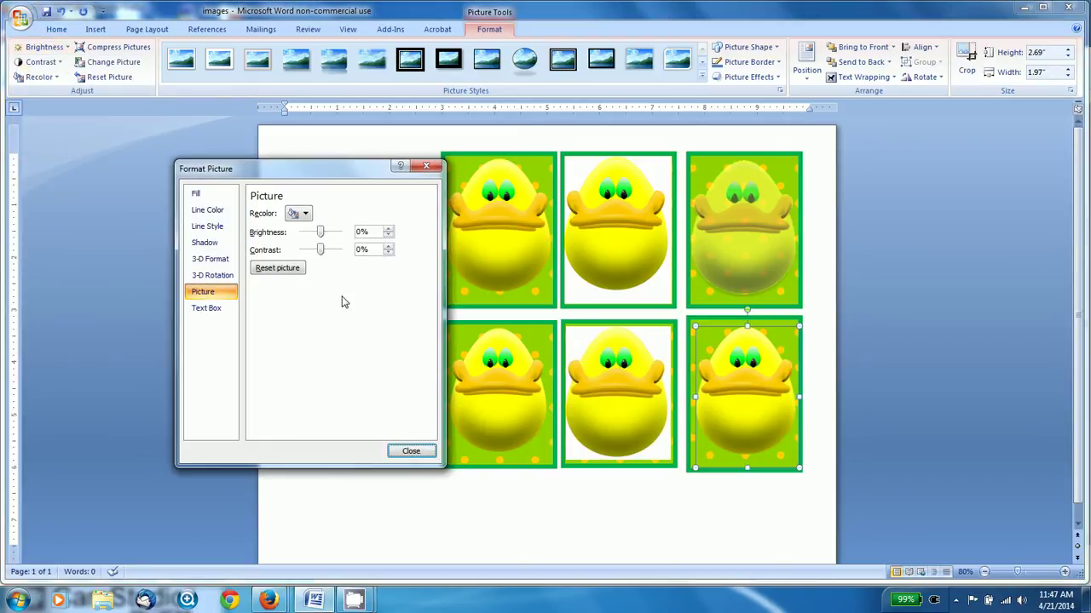
Try a parallel 3-D rotation preset, then reset the picture to no rotation.
left_click(215, 277)
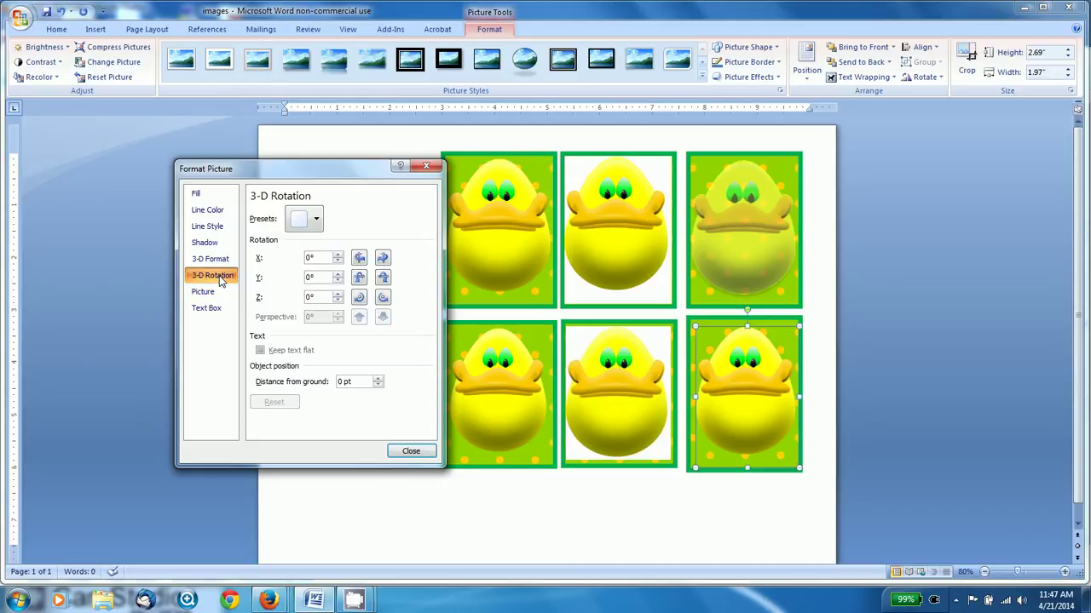
left_click(303, 221)
left_click(304, 357)
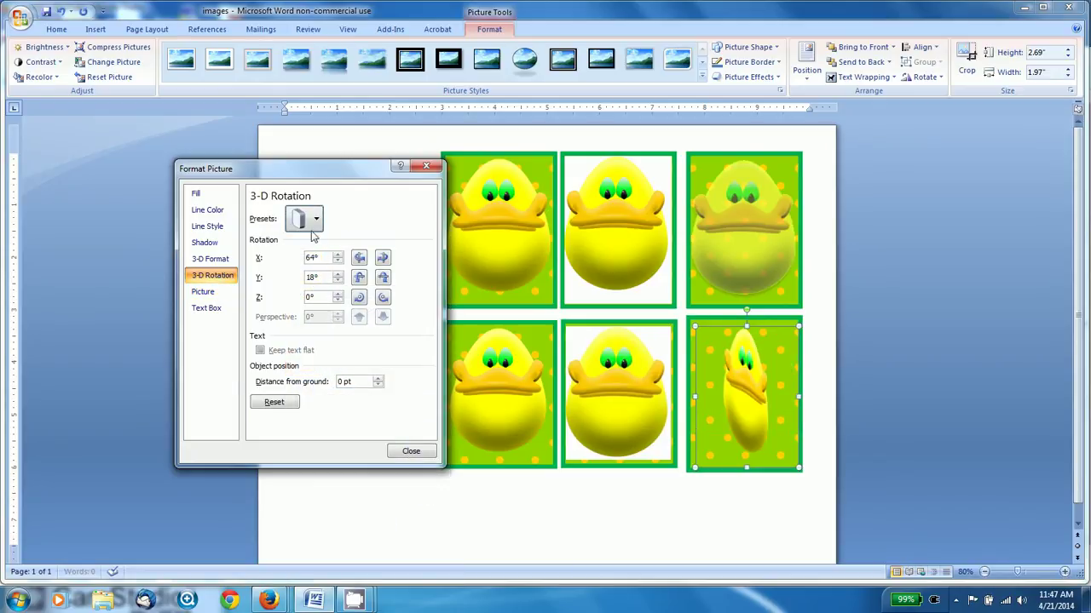
left_click(307, 220)
left_click(303, 266)
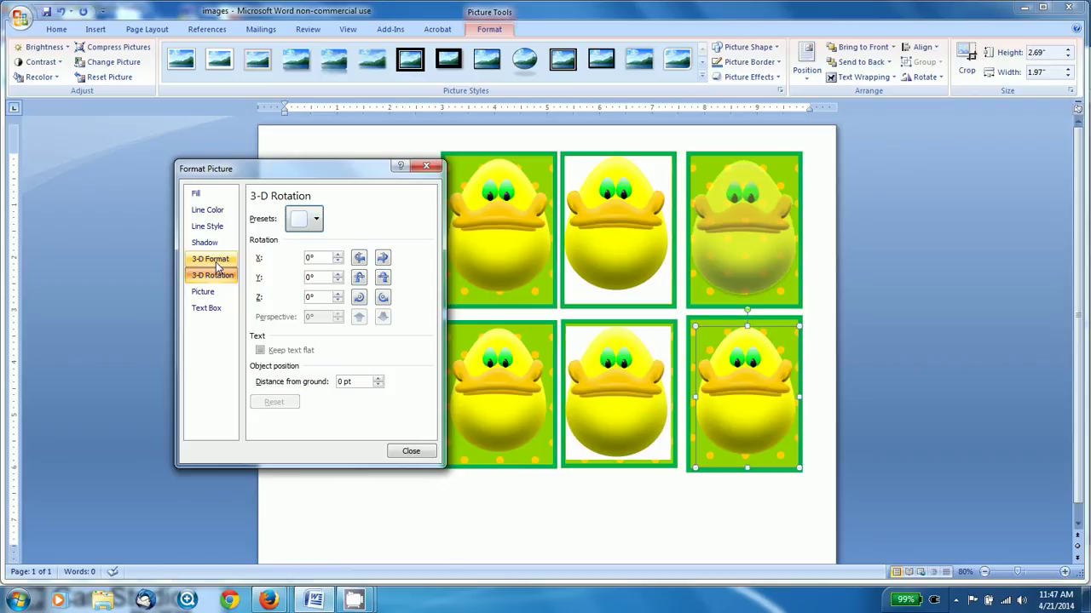
Give the picture the Translucent Powder material and darken its brightness to -25%.
left_click(213, 260)
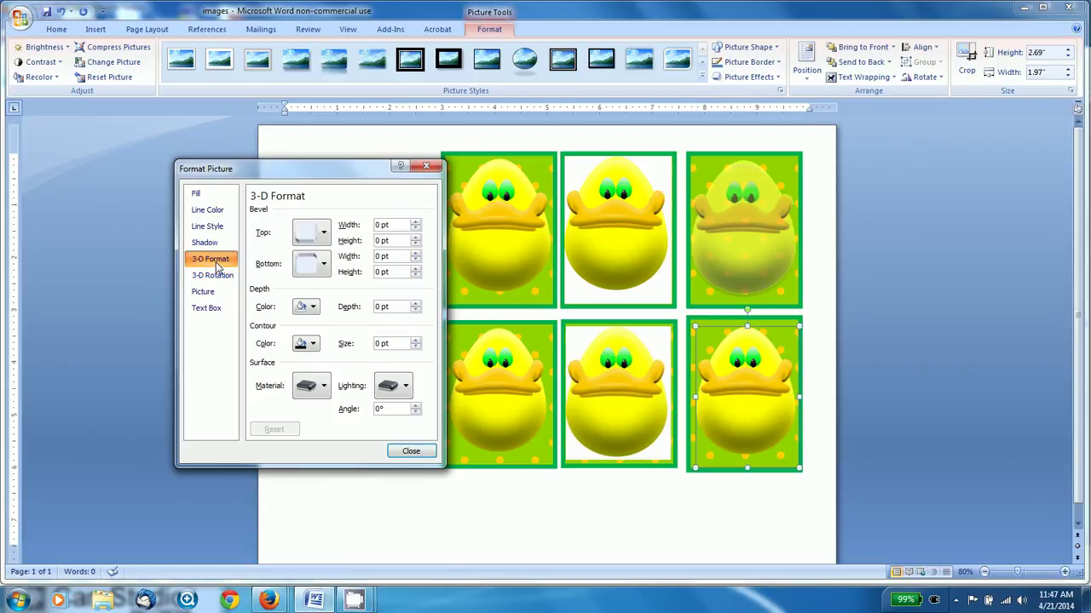
left_click(308, 386)
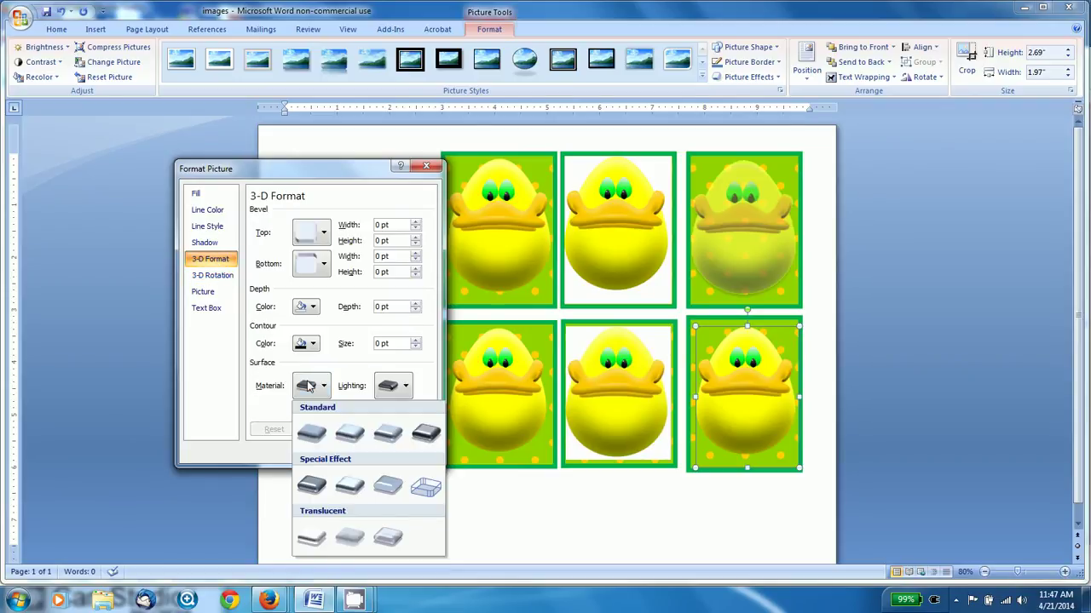
left_click(350, 537)
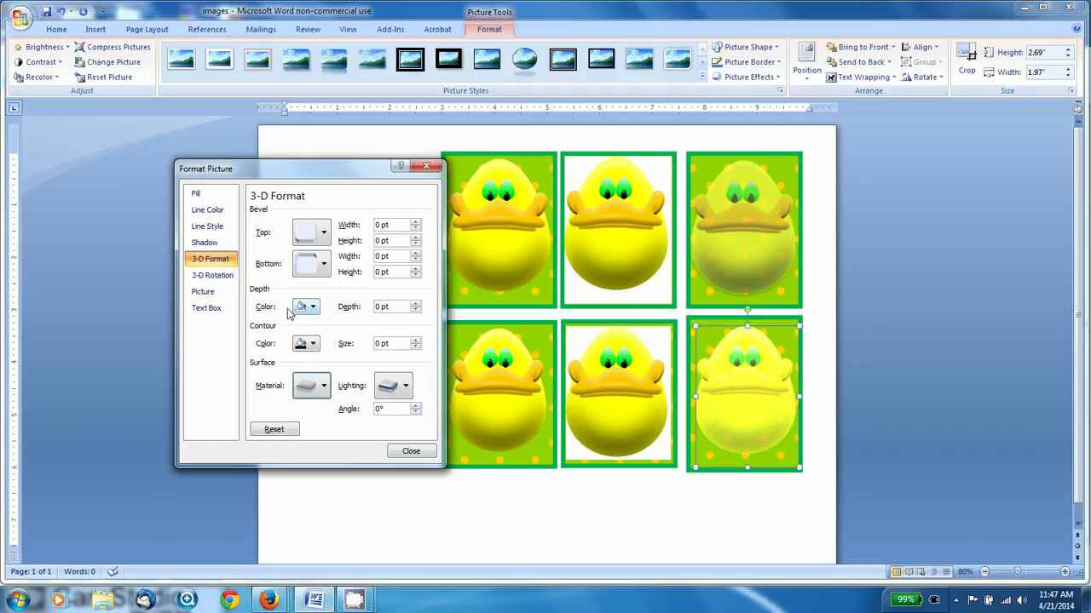
left_click(205, 295)
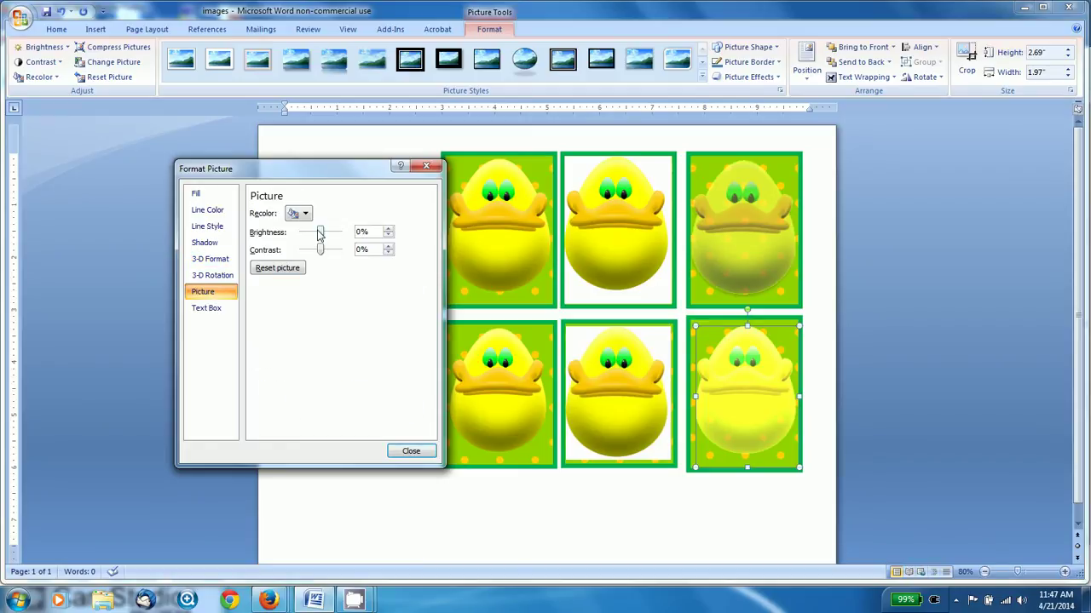
left_click_drag(321, 233, 314, 235)
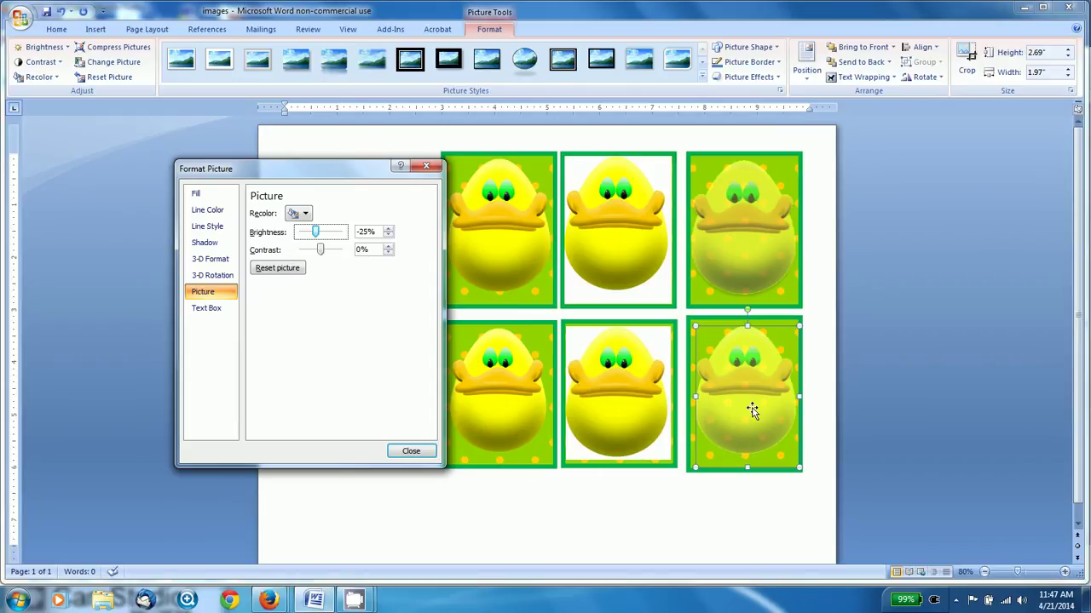
Try warm and special lighting presets, then set the lighting back to Neutral.
left_click(210, 258)
left_click(387, 388)
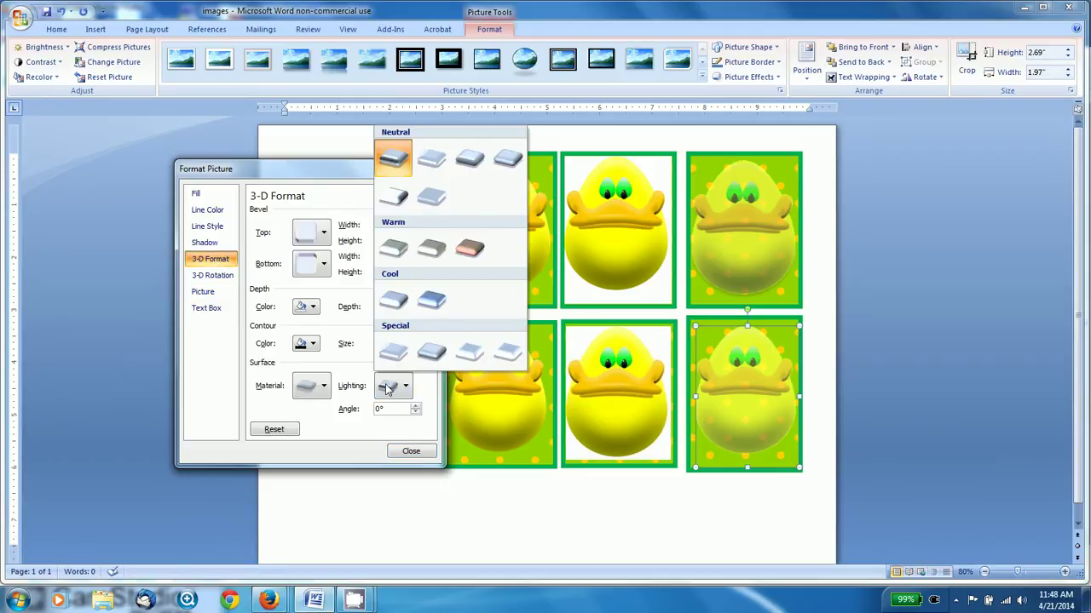
left_click(469, 248)
left_click(391, 386)
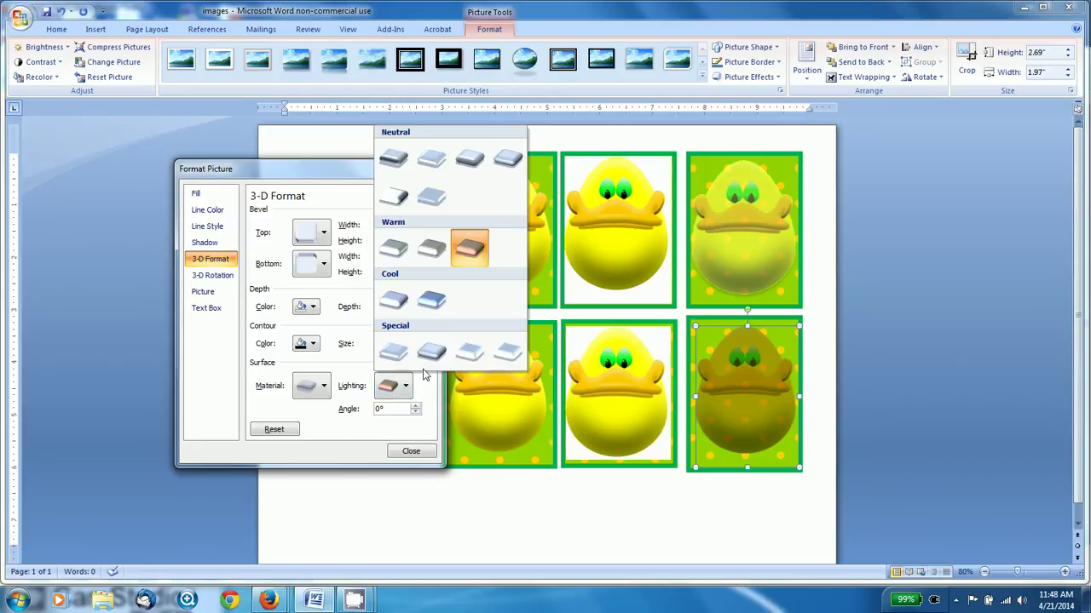
left_click(463, 349)
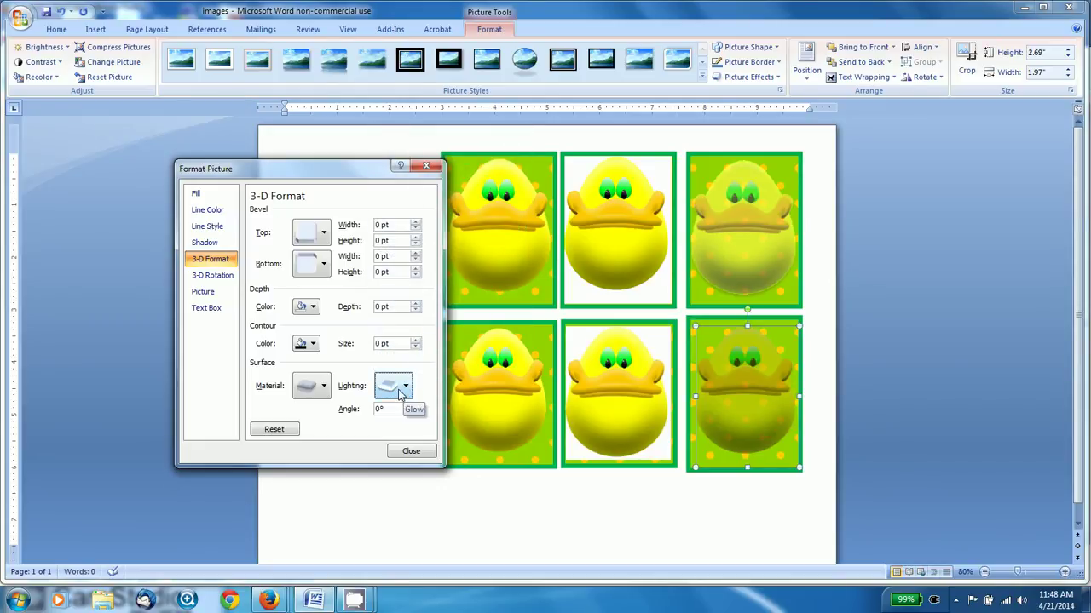
left_click(397, 388)
left_click(392, 157)
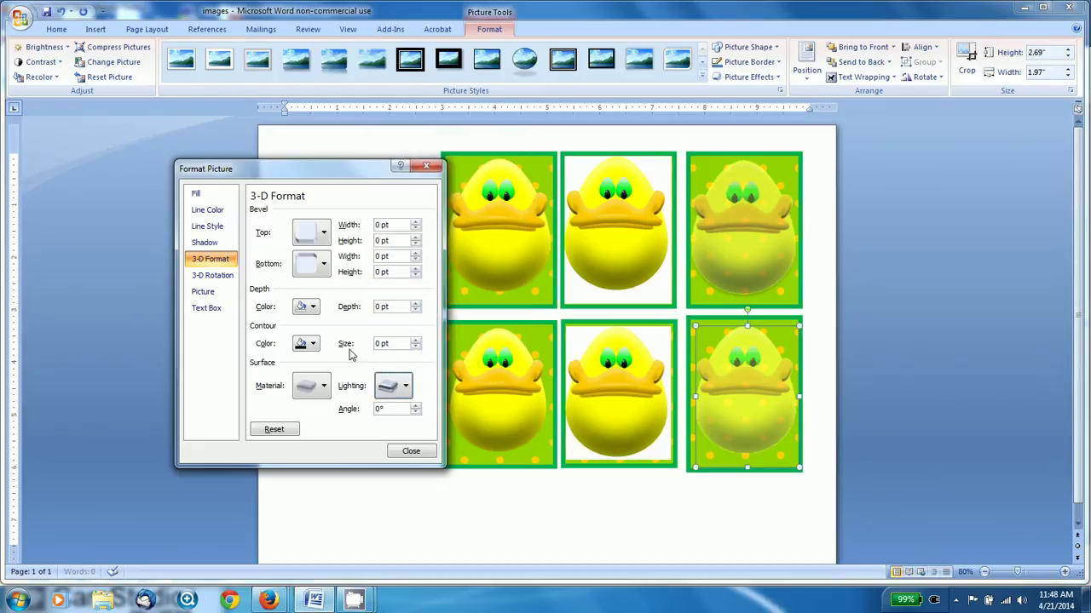
Leave contour and depth colours unchanged, view shadow settings, and close Format Picture.
left_click(301, 344)
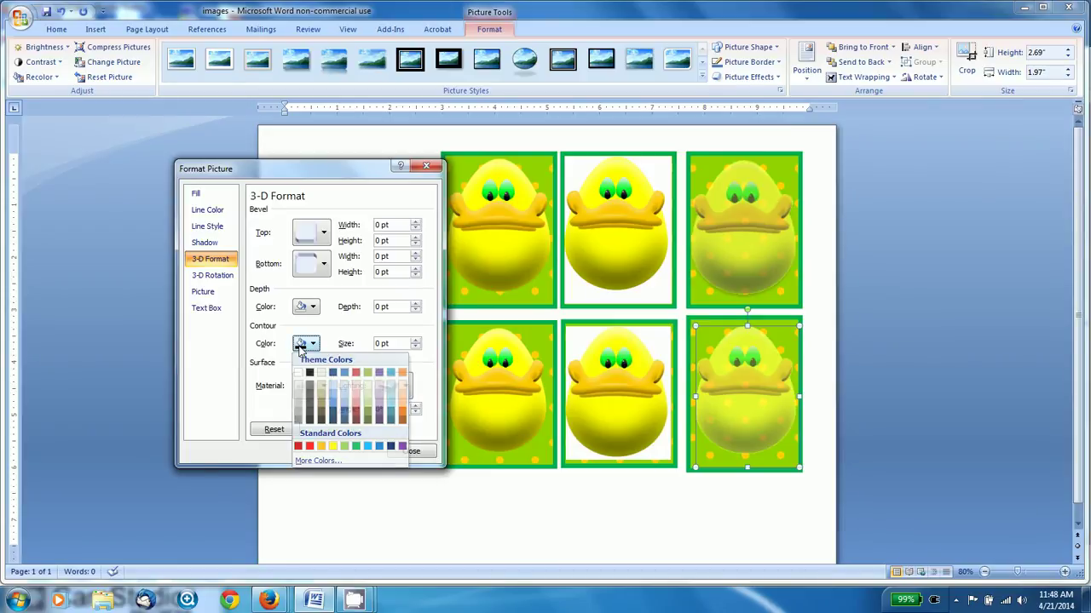
left_click(302, 345)
left_click(307, 309)
left_click(306, 309)
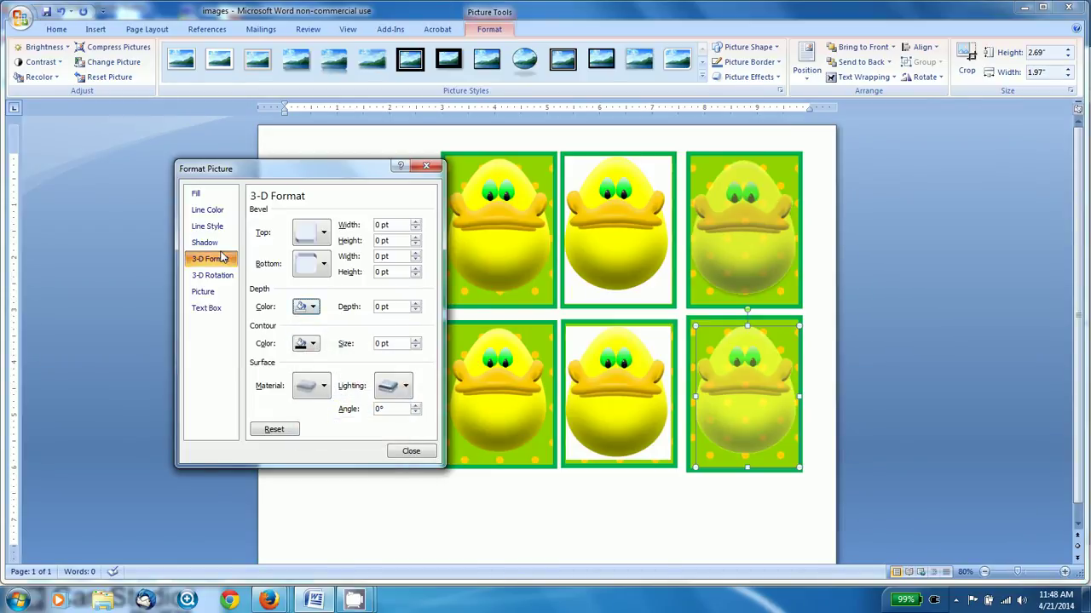
left_click(209, 243)
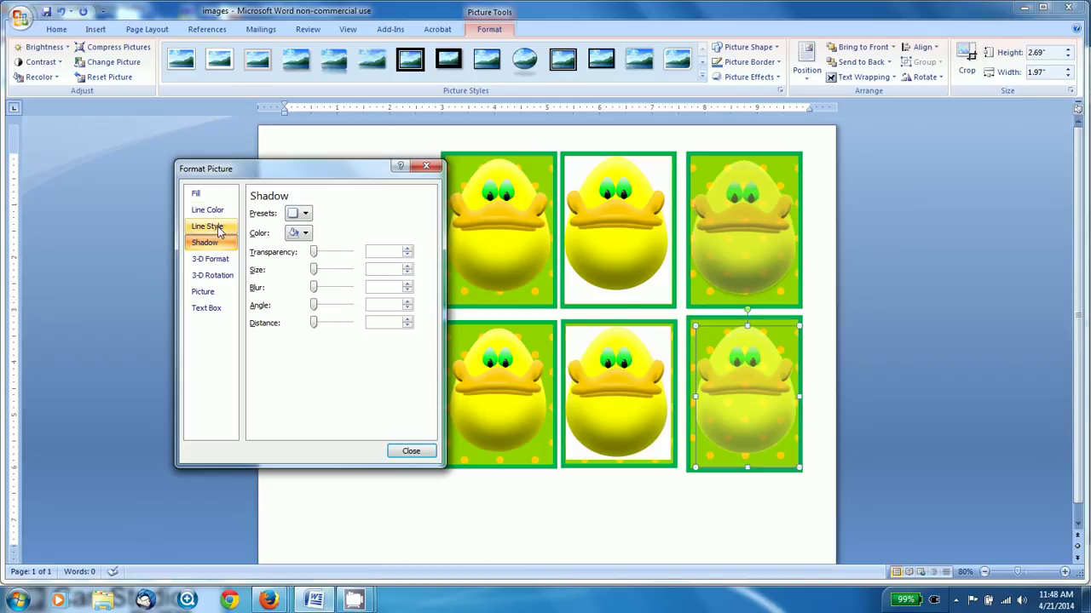
left_click(411, 452)
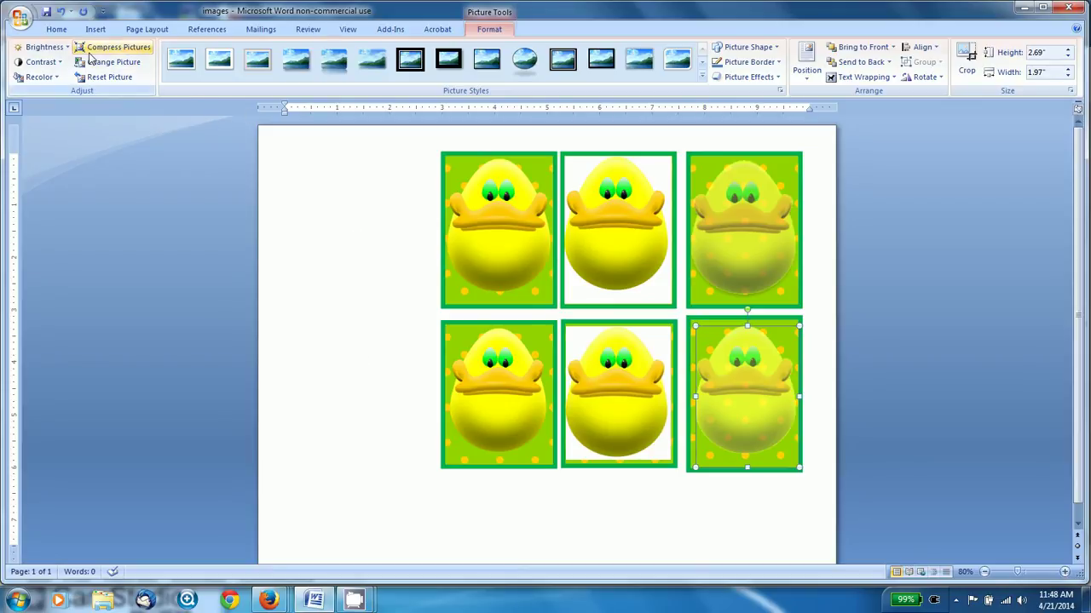
Click on the page to deselect the bottom-right duck picture.
left_click(381, 322)
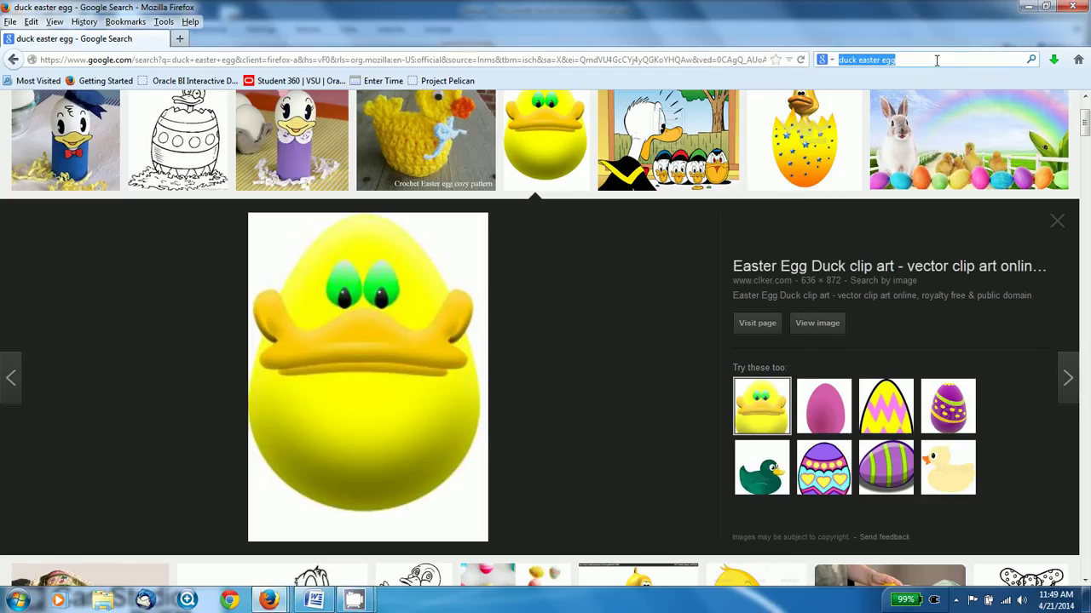
Search Google Images for 'frozen elsa and anna .png'.
type("f")
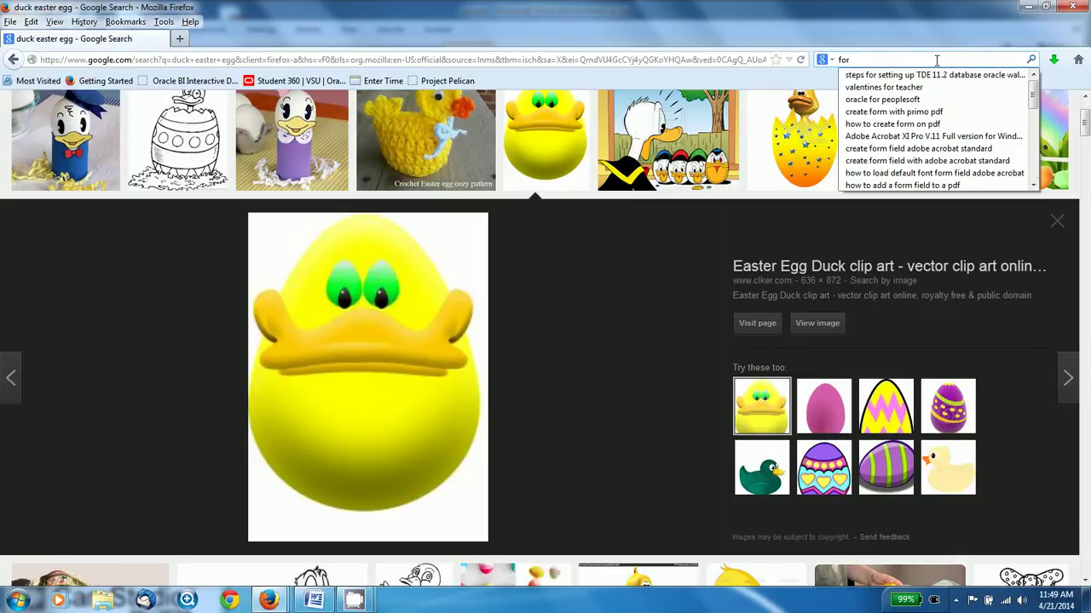
type("rozen")
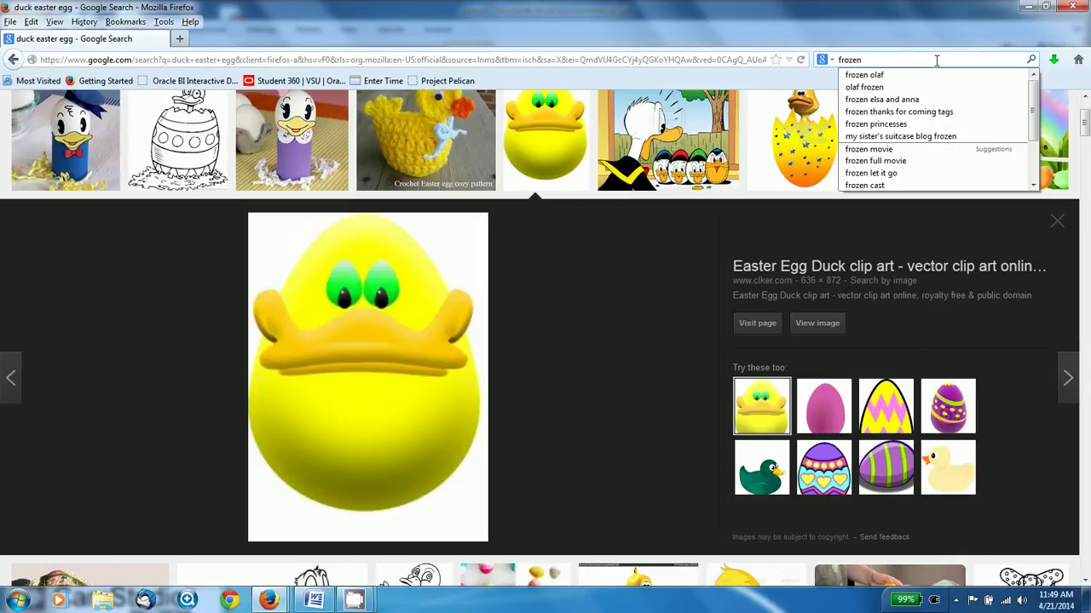
type(" elsa and anna")
key("Return")
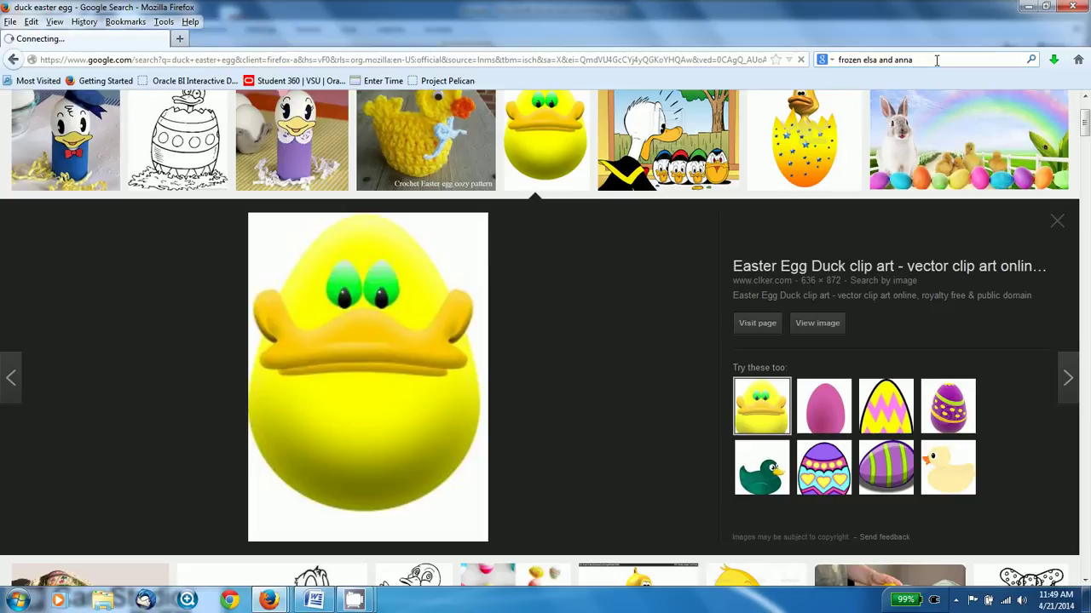
left_click(288, 111)
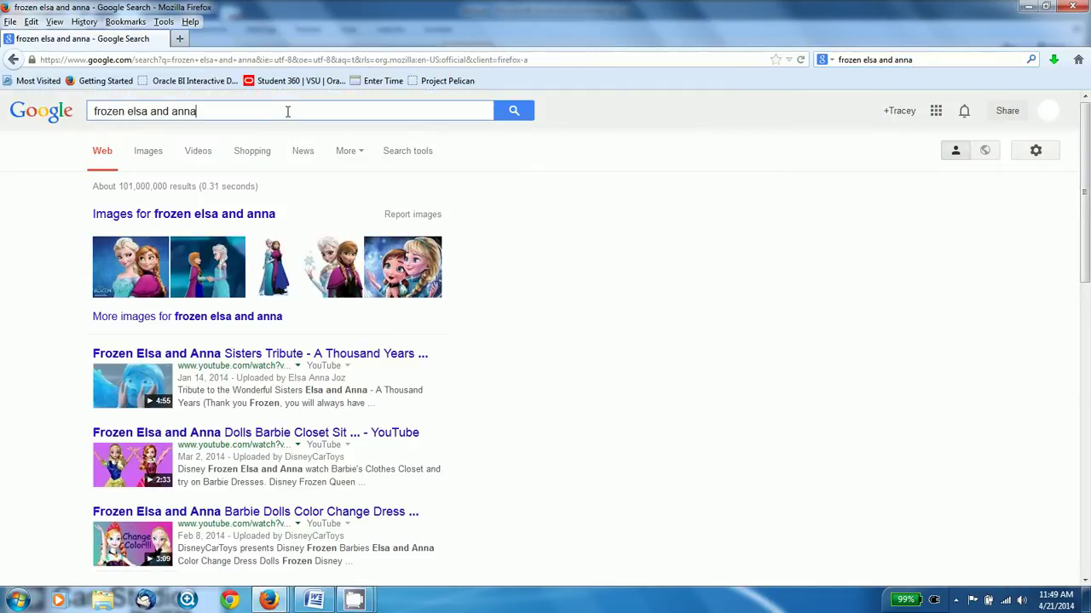
type(".png")
key("Return")
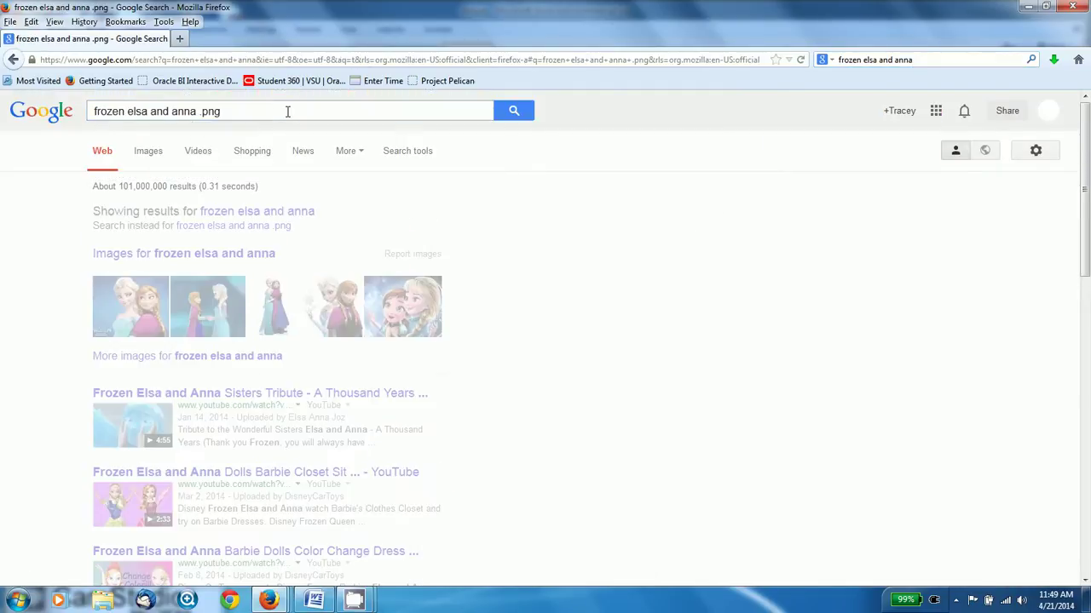
left_click(148, 150)
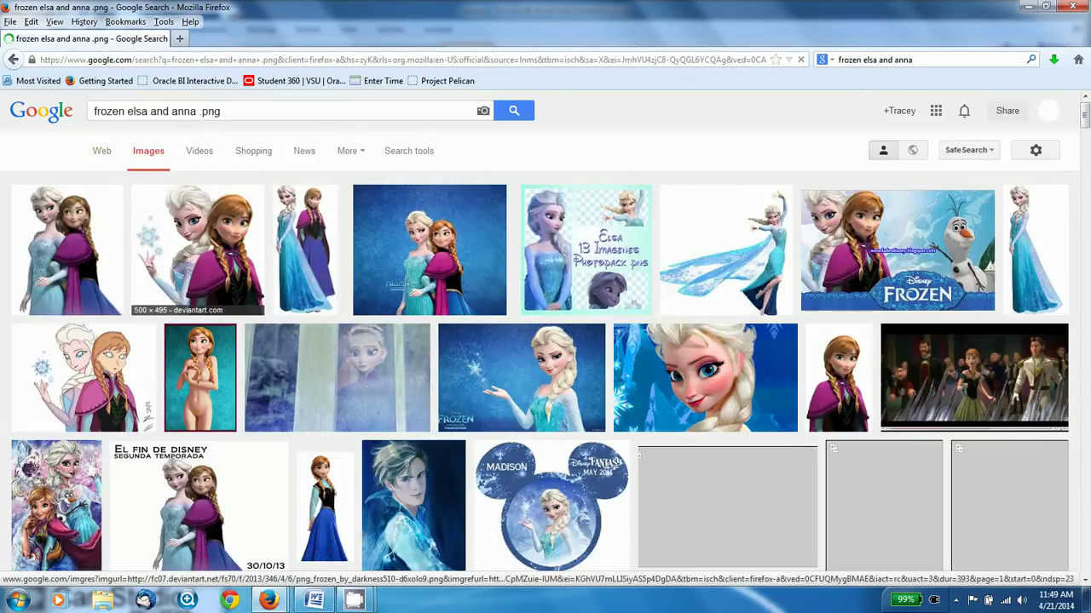
Save the previewed Elsa and Anna image as frozenpng.
left_click(252, 259)
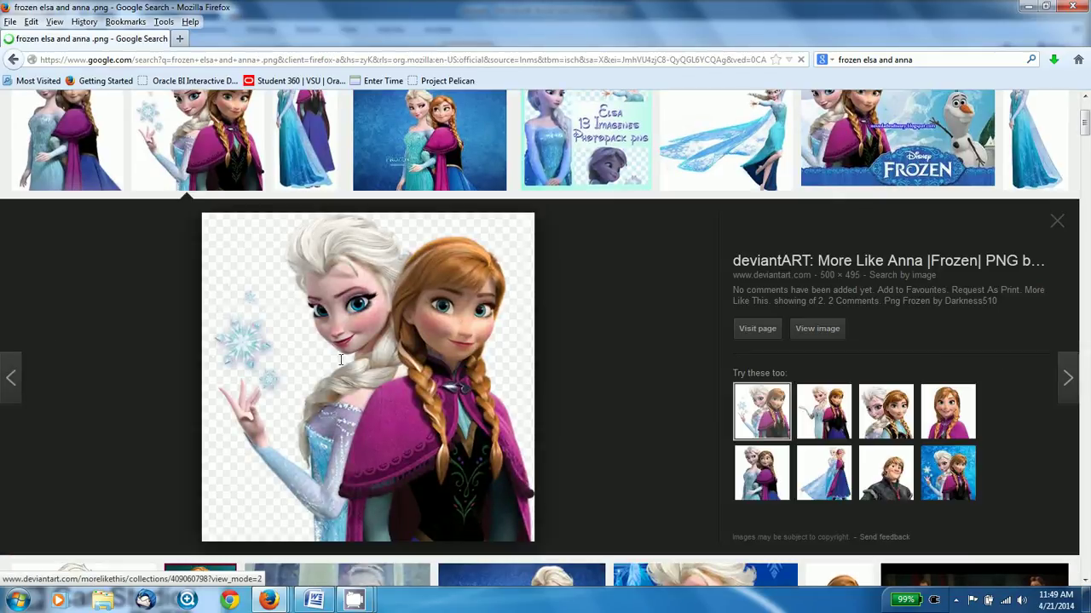
right_click(381, 355)
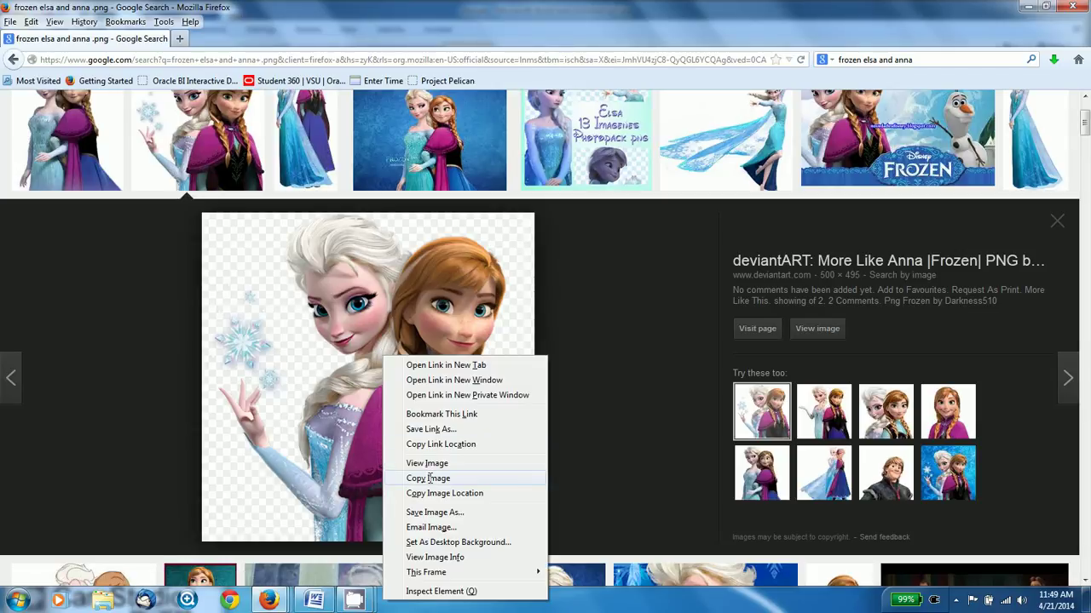
left_click(434, 512)
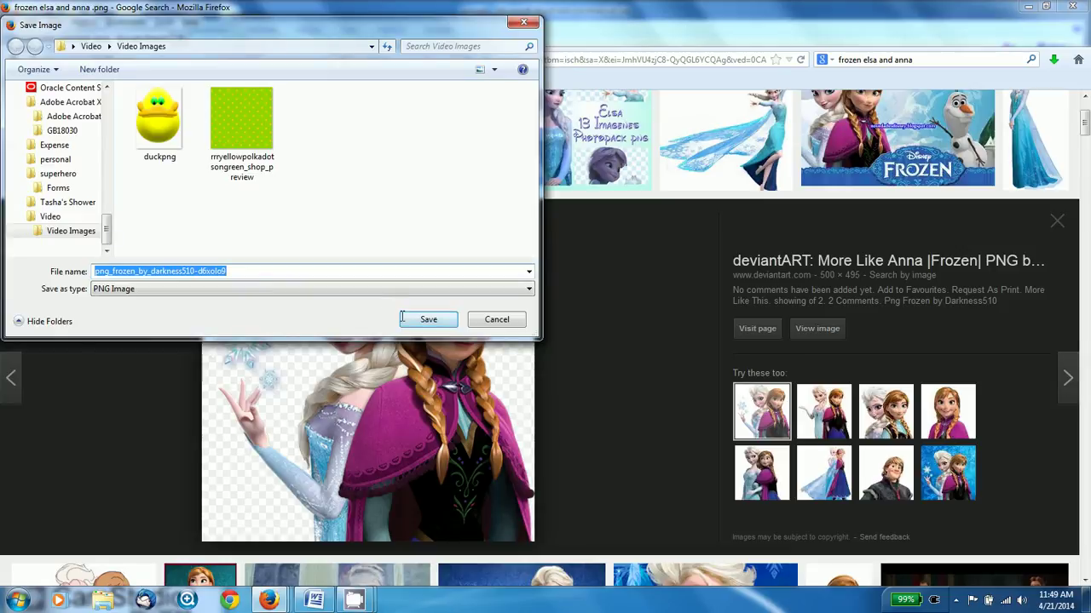
type("frozenpn")
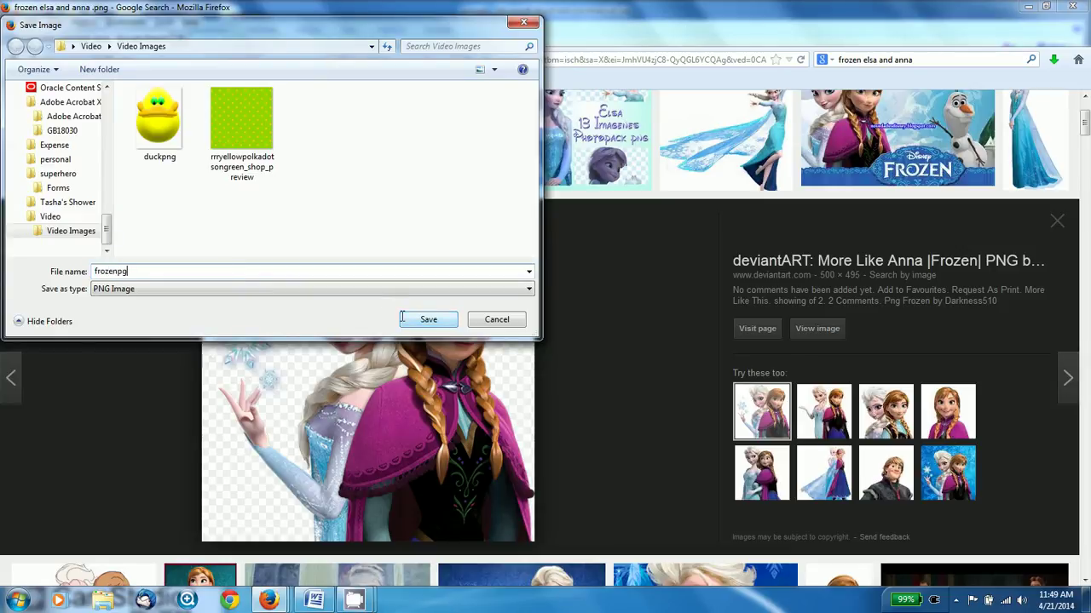
type("g")
key("ctrl+a")
left_click(405, 319)
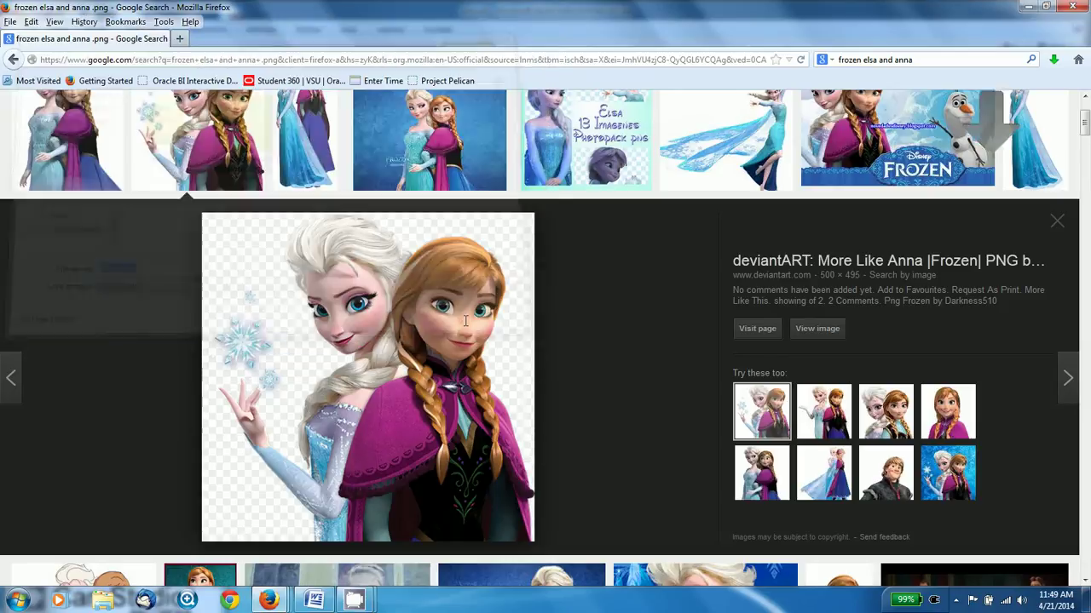
Draw a black-filled rectangle in the empty top-left slot of the Word page.
left_click(313, 600)
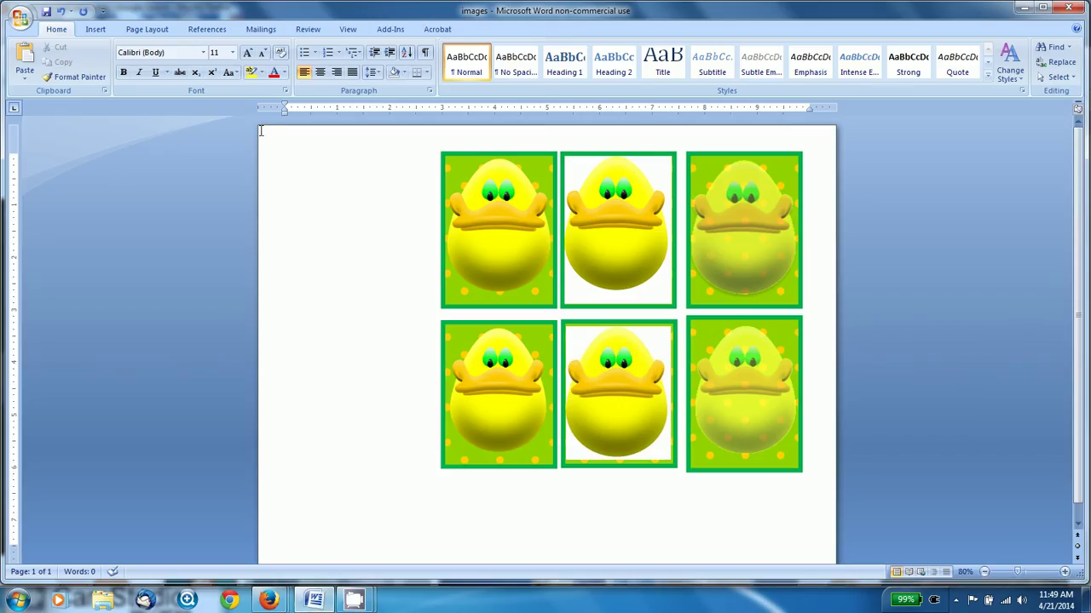
left_click(95, 29)
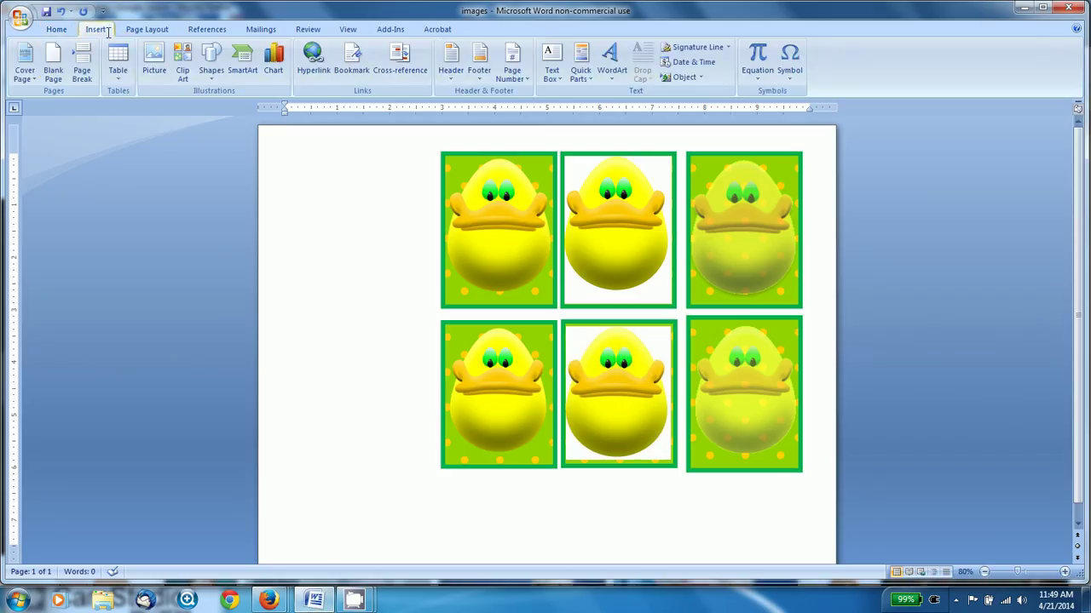
left_click(211, 64)
left_click(246, 107)
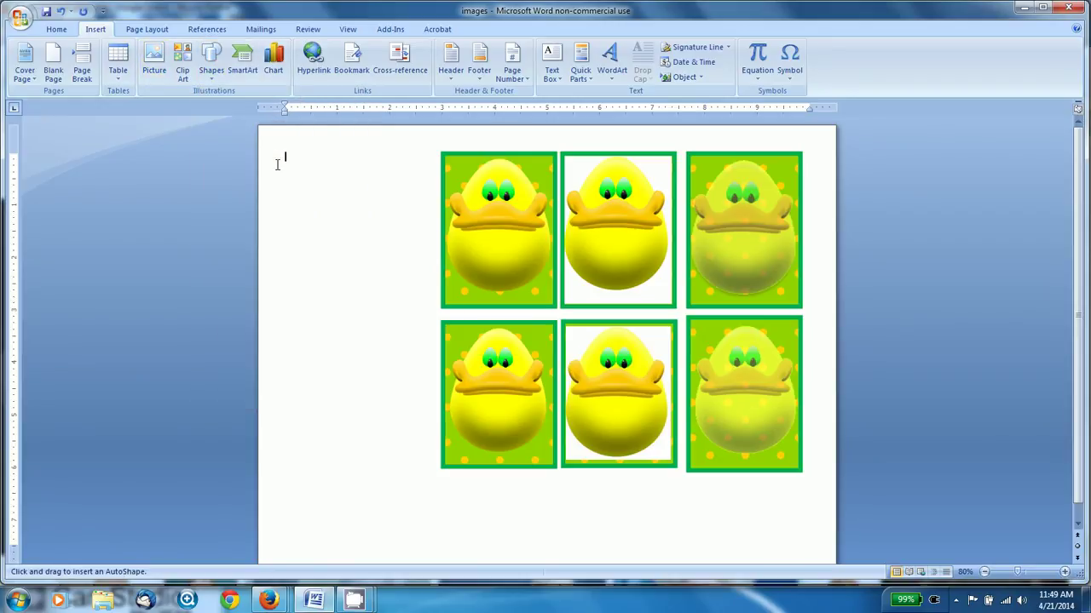
mouse_move(281, 154)
left_mouse_down()
mouse_move(417, 316)
mouse_move(434, 311)
left_mouse_up()
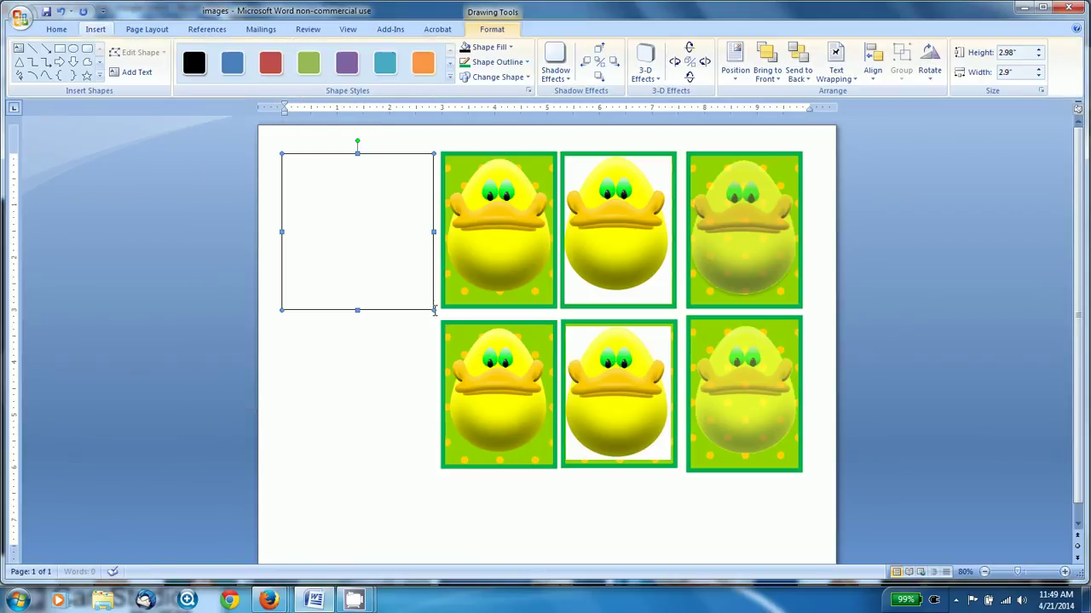
left_click(488, 47)
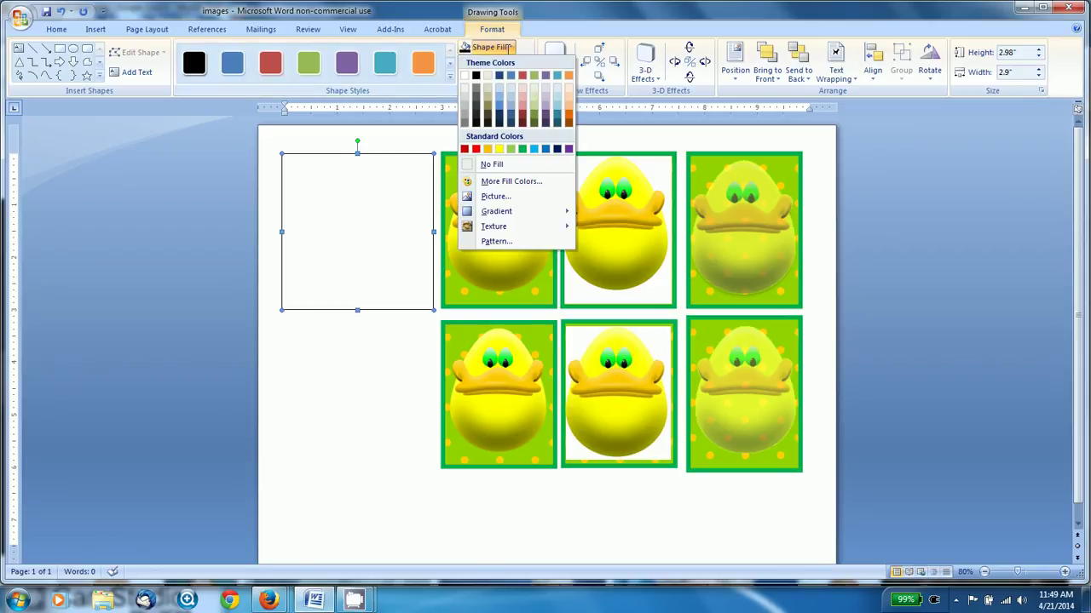
left_click(476, 75)
Insert frozenpng in front of text and resize it to about 2.81 by 2.82 inches.
left_click(89, 31)
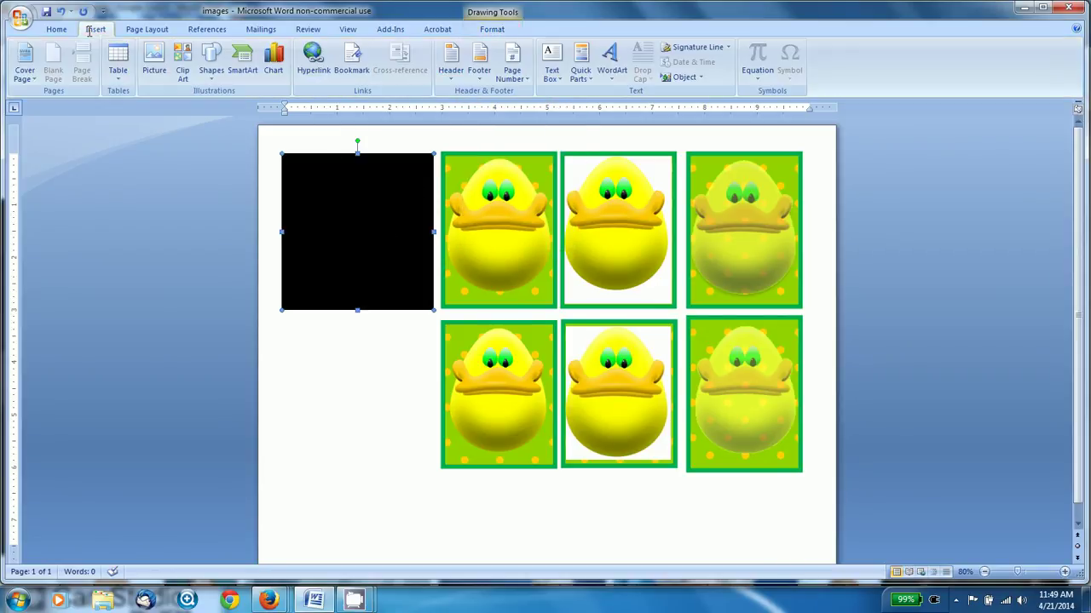
left_click(154, 61)
left_click(317, 115)
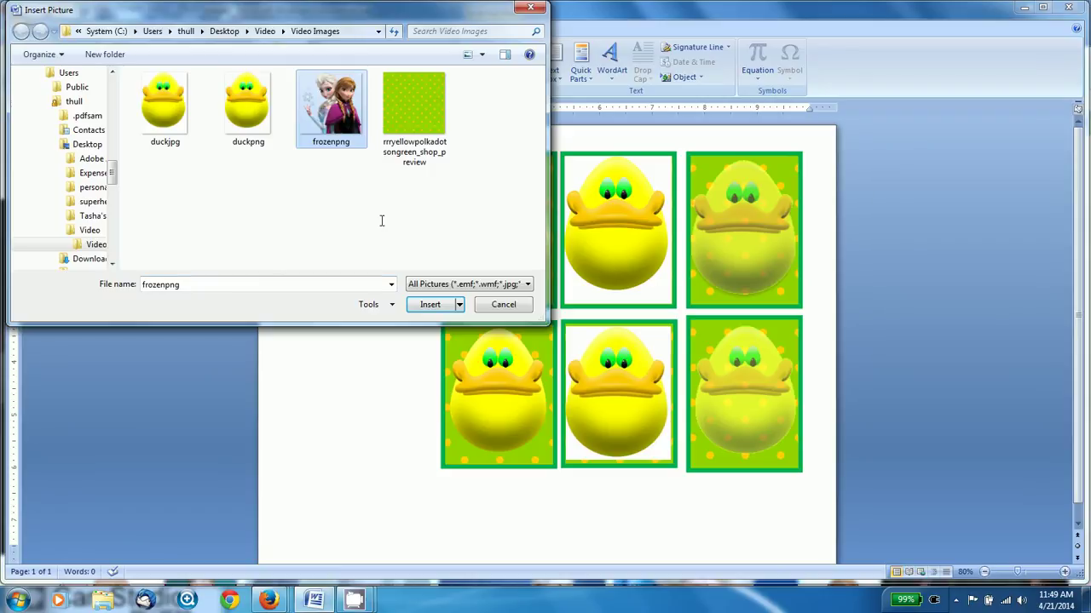
left_click(430, 304)
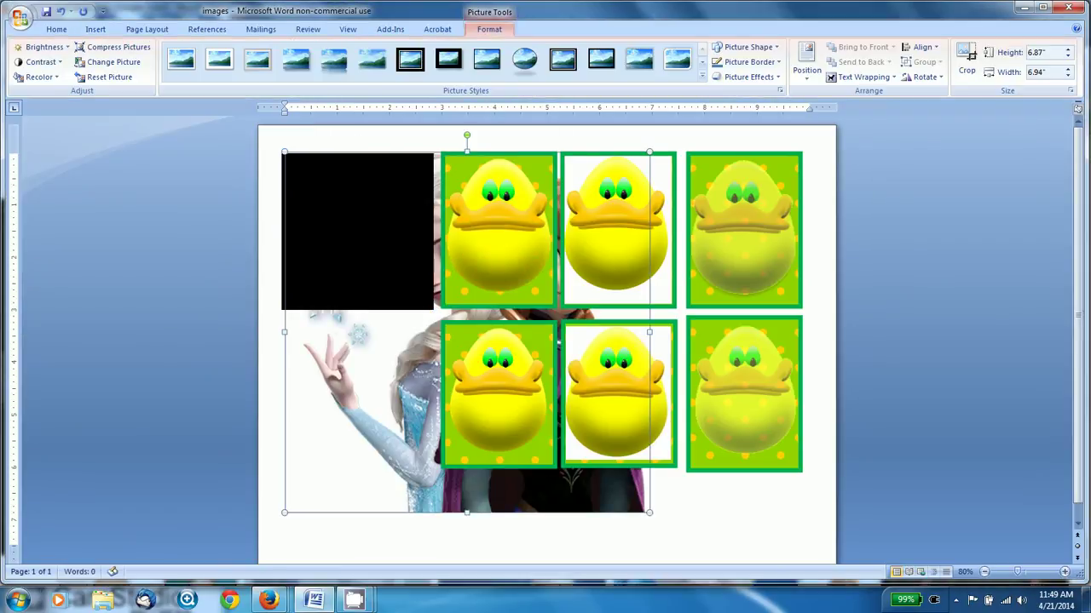
right_click(408, 375)
mouse_move(451, 521)
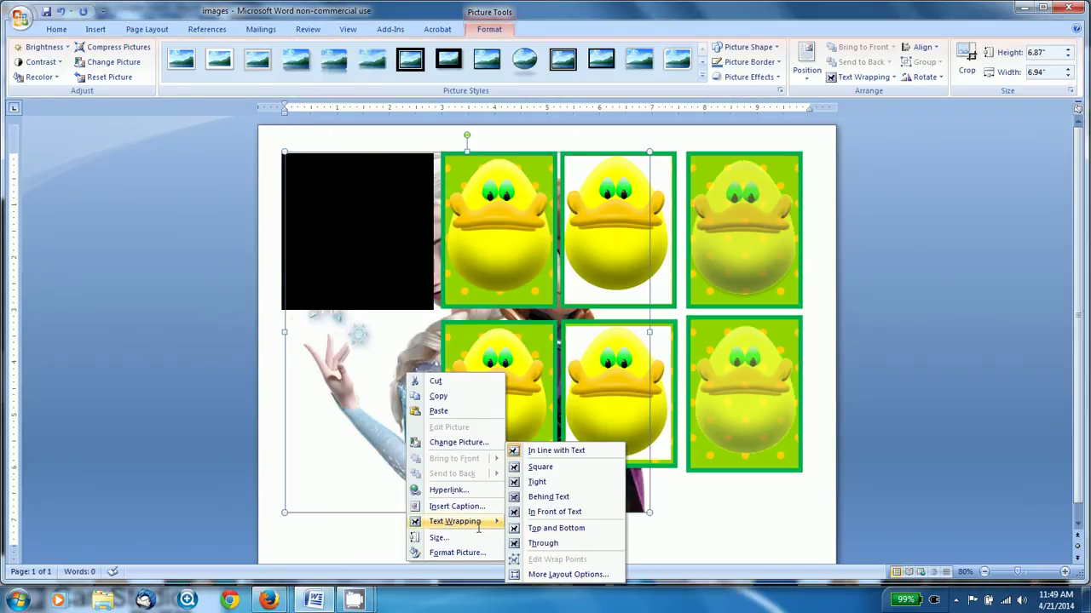
left_click(531, 511)
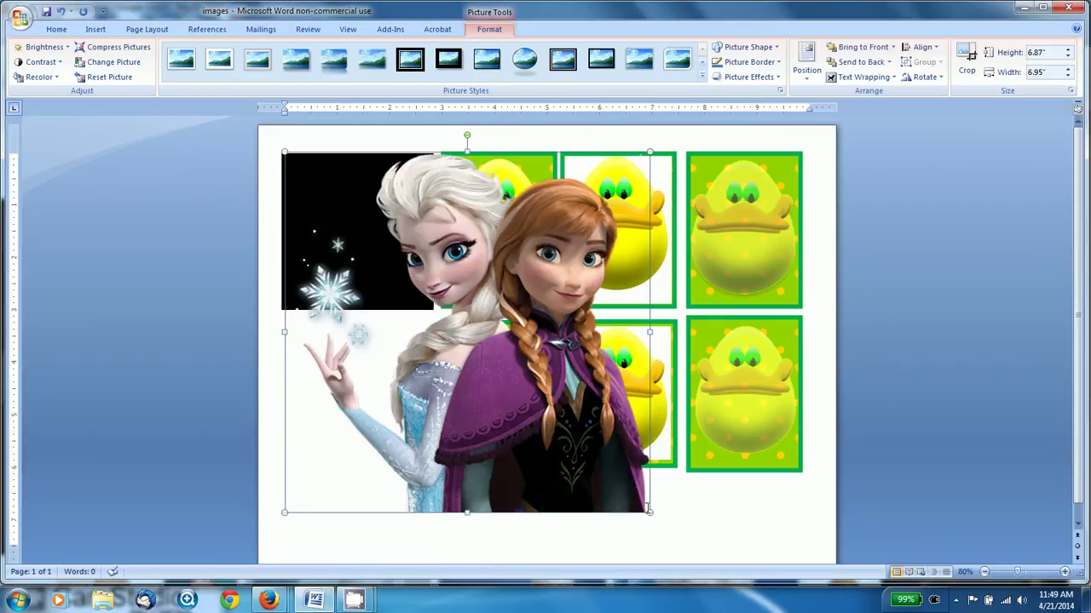
left_click_drag(650, 511, 433, 300)
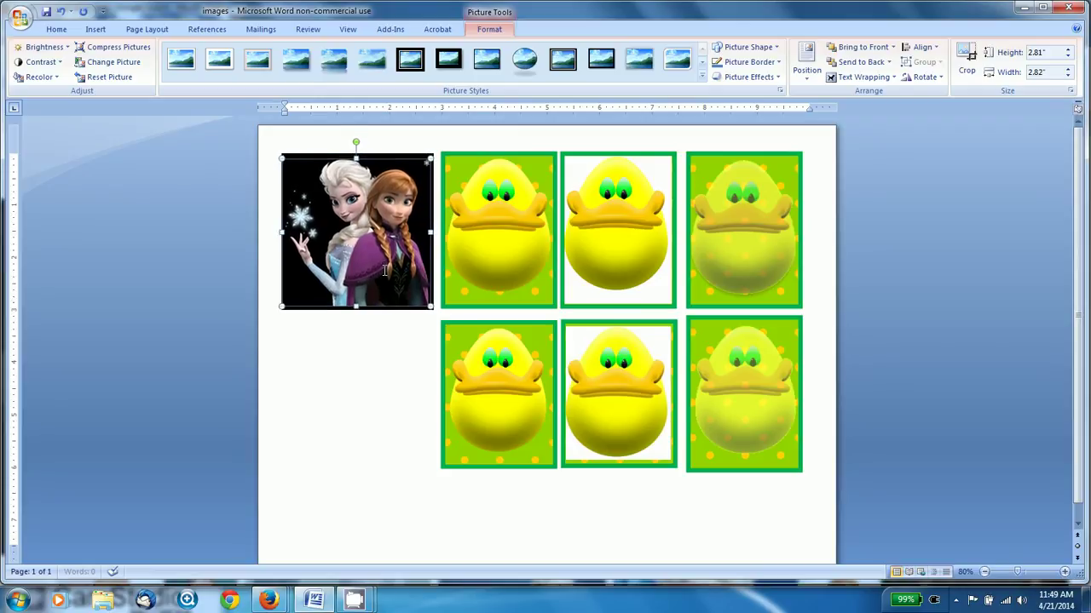
left_click(381, 335)
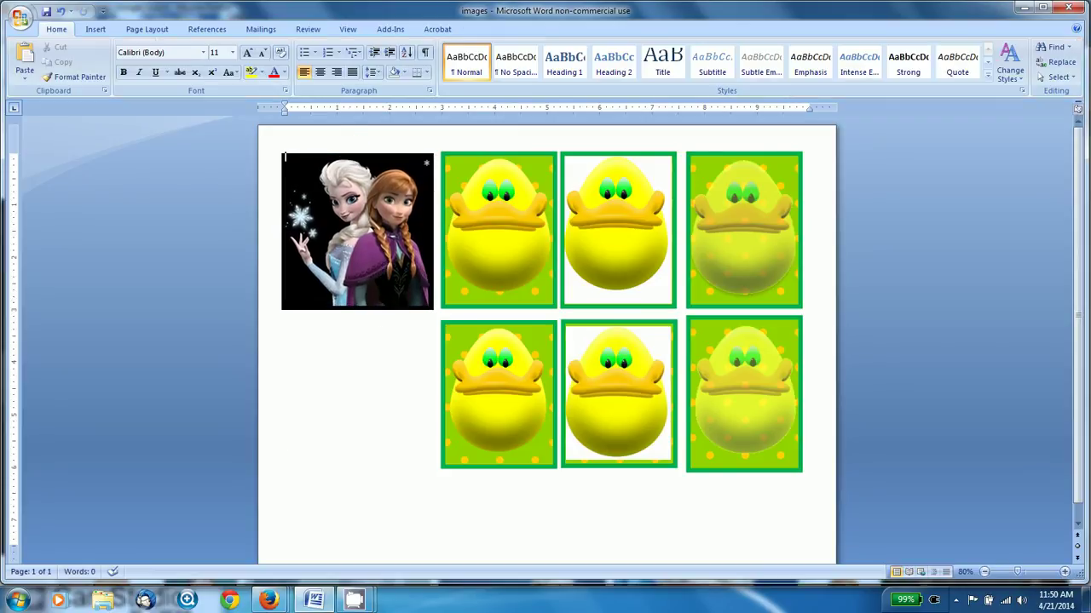
Launch Paint and open frozenpng, the 500 × 495px Elsa-and-Anna picture.
left_click(19, 600)
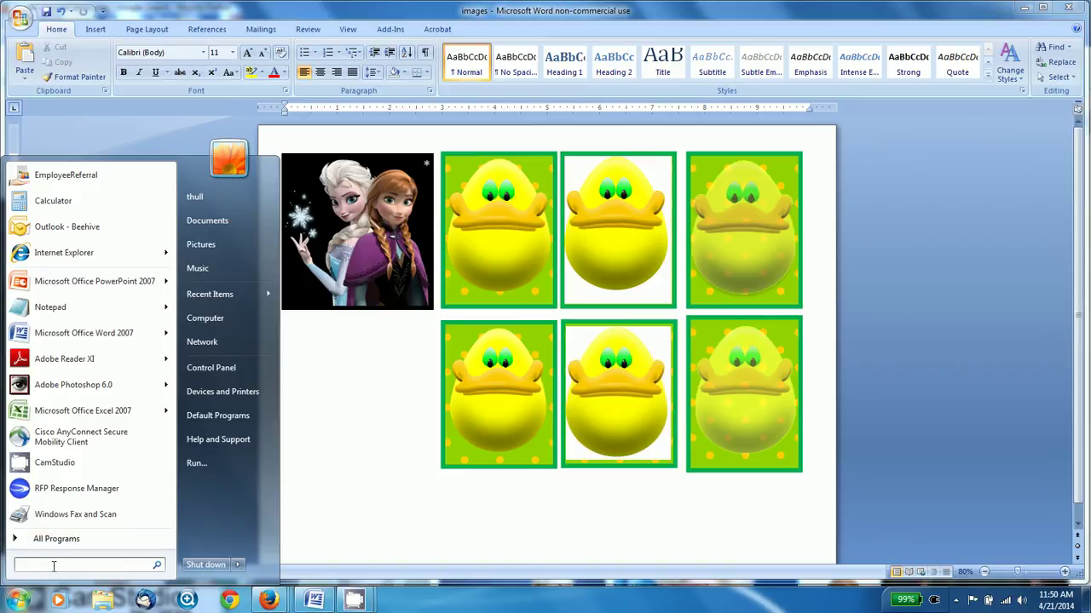
type("paint")
key("Return")
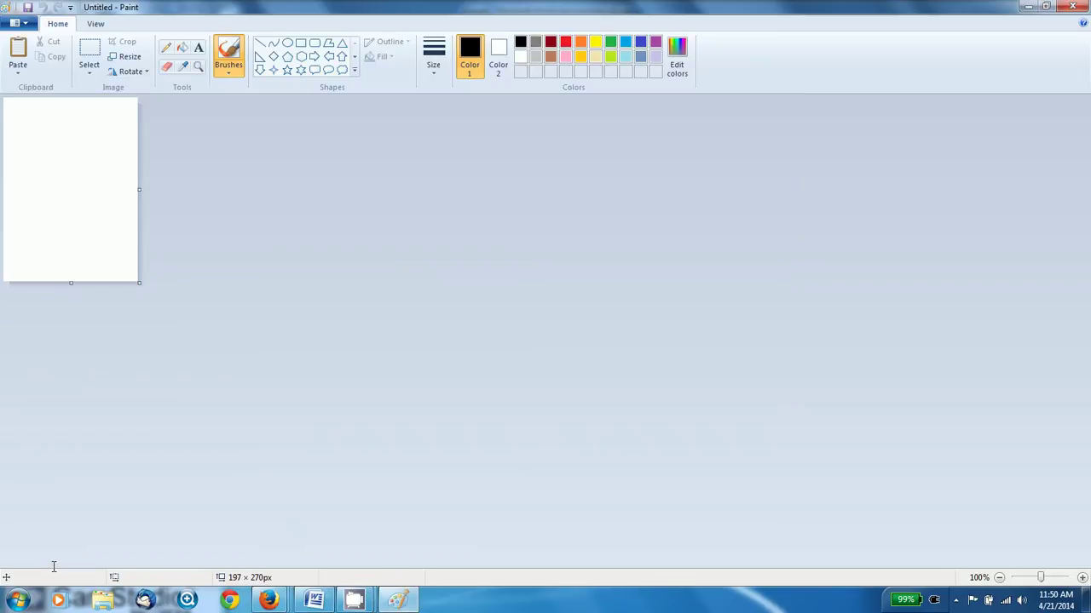
left_click(14, 23)
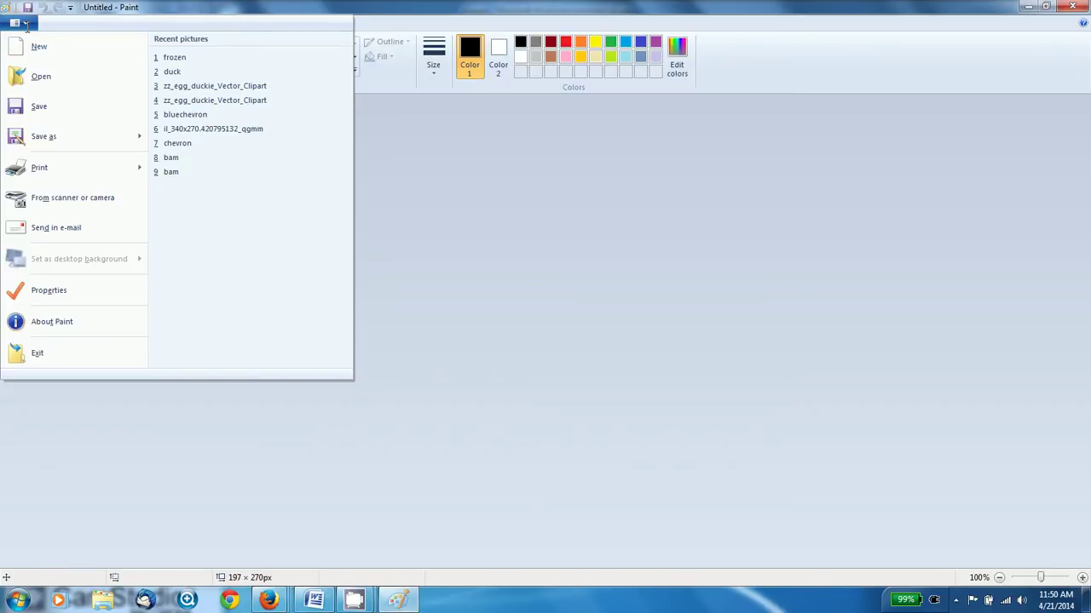
left_click(38, 74)
left_click(325, 124)
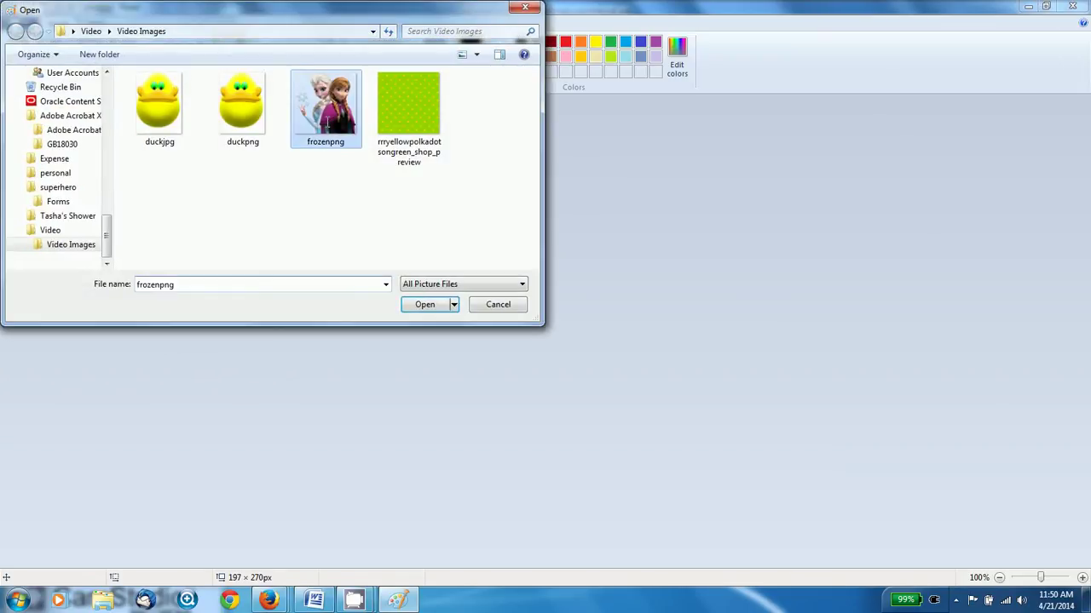
left_click(426, 302)
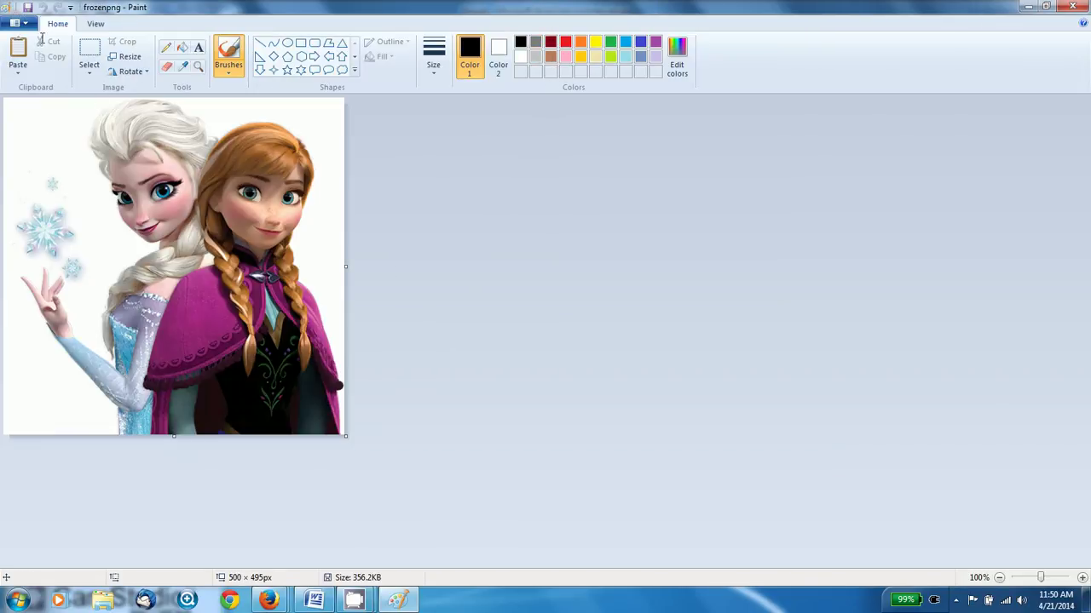
Save the picture in BMP format, renaming frozenpng to frozenbmp.
left_click(15, 23)
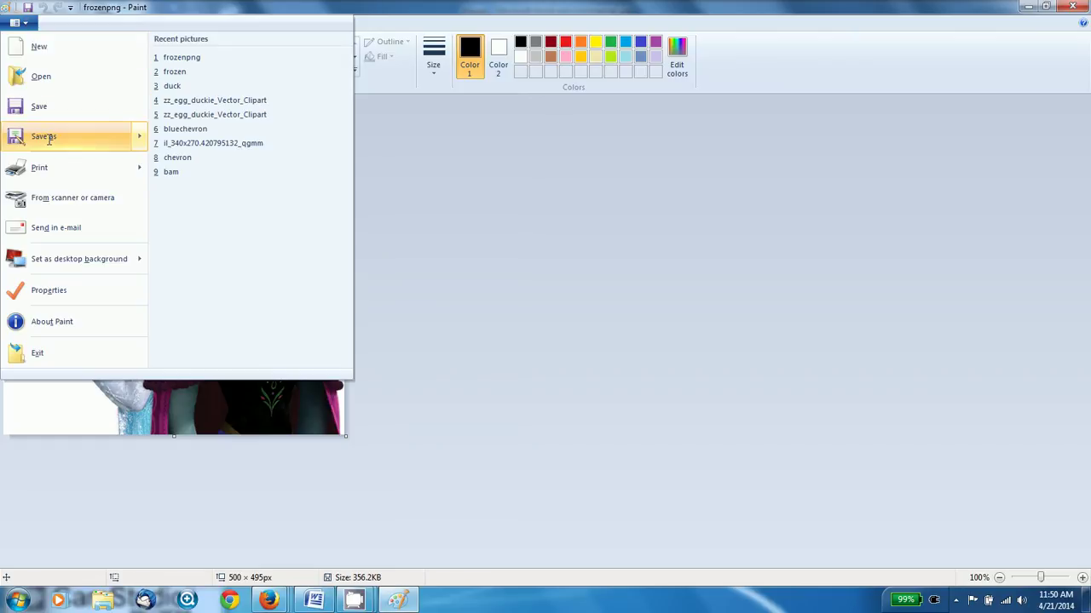
mouse_move(112, 138)
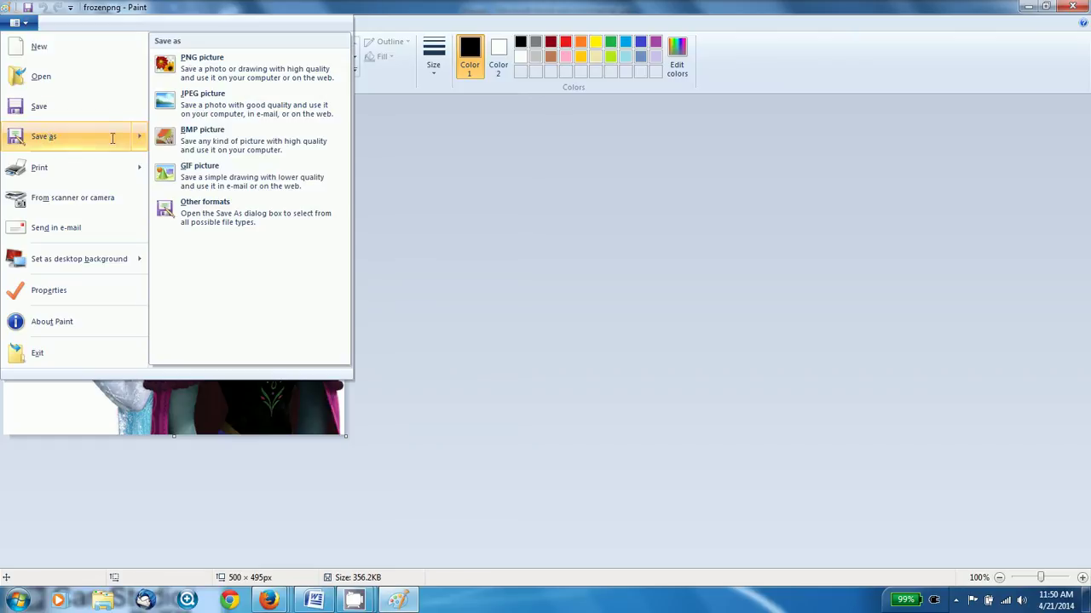
left_click(244, 138)
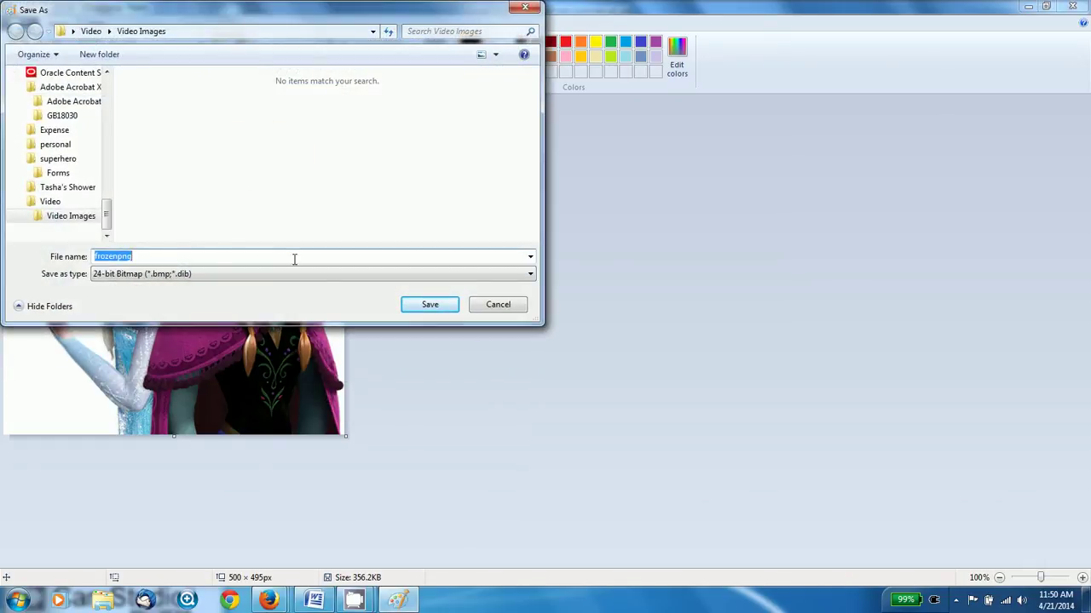
key("End")
key("BackSpace")
key("BackSpace")
key("BackSpace")
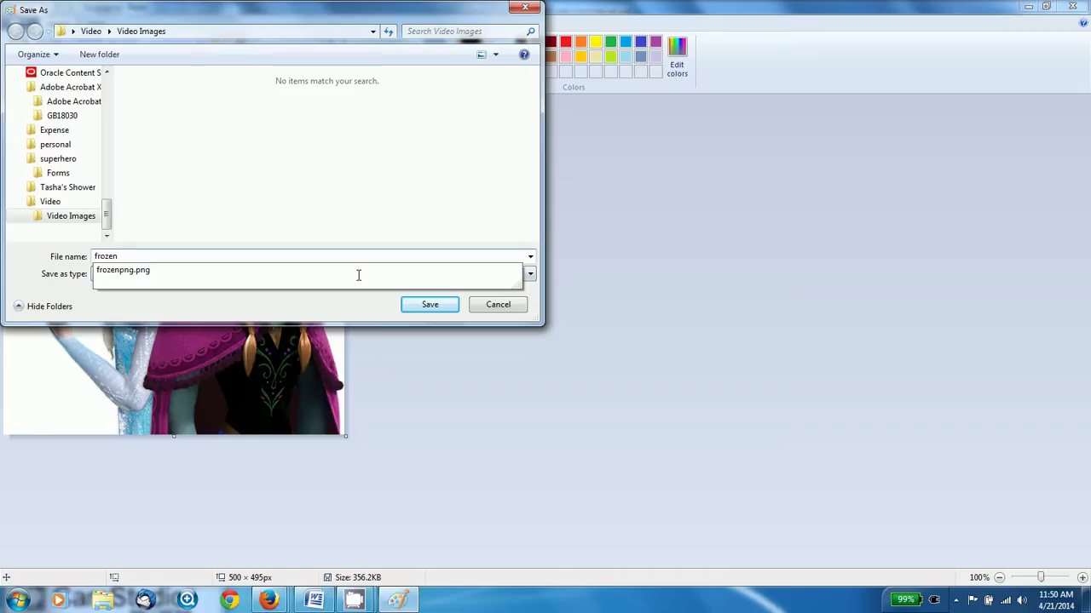
type("m")
key("BackSpace")
type("bmp")
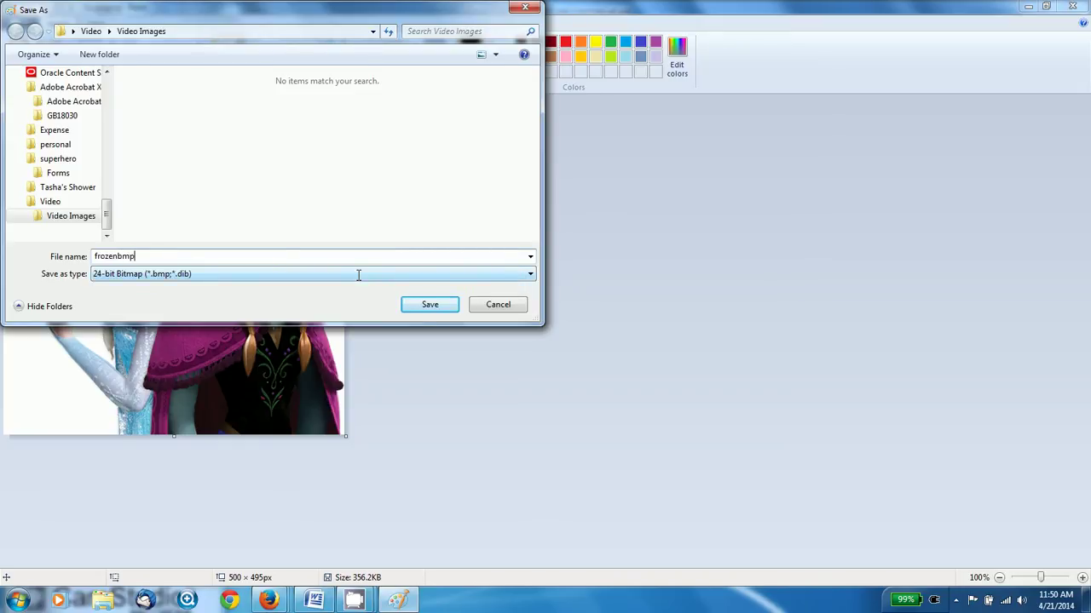
key("Return")
key("Return")
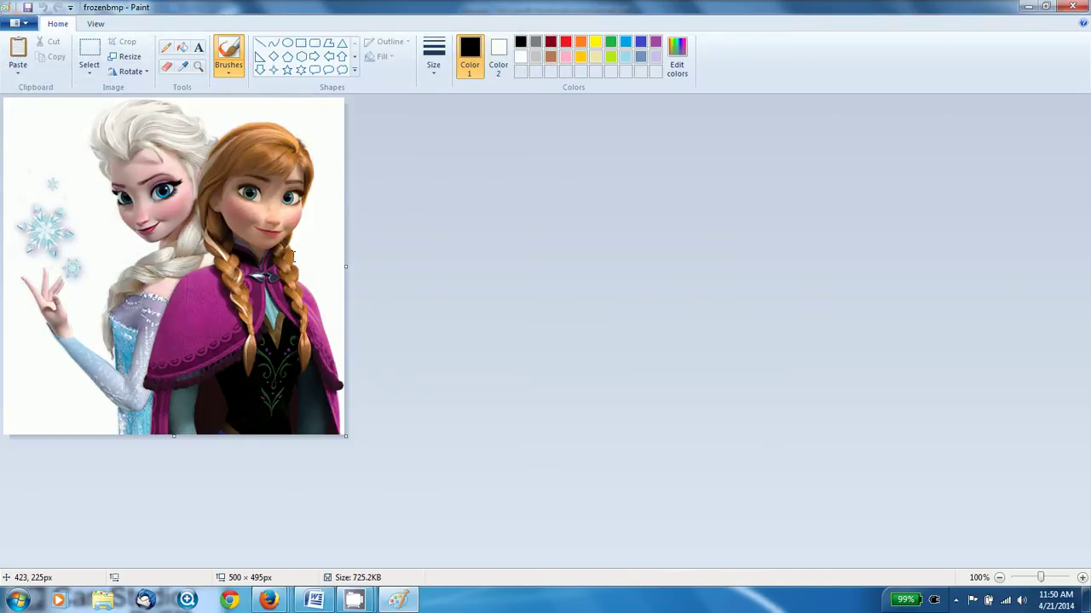
Insert frozenbmp into Word, float it in front of text, and shrink it to card size.
left_click(1029, 8)
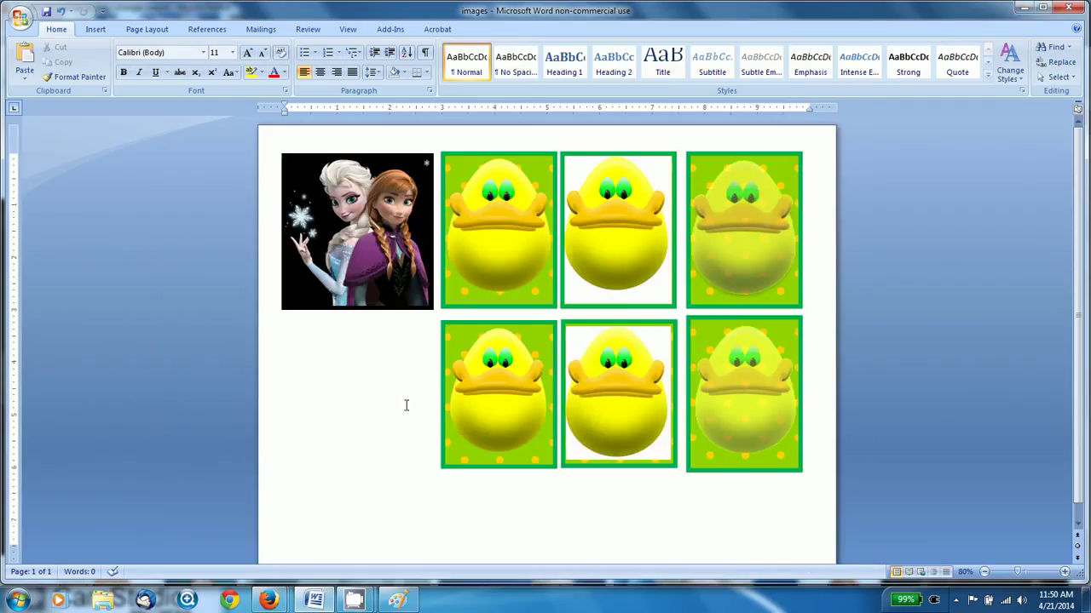
left_click(96, 29)
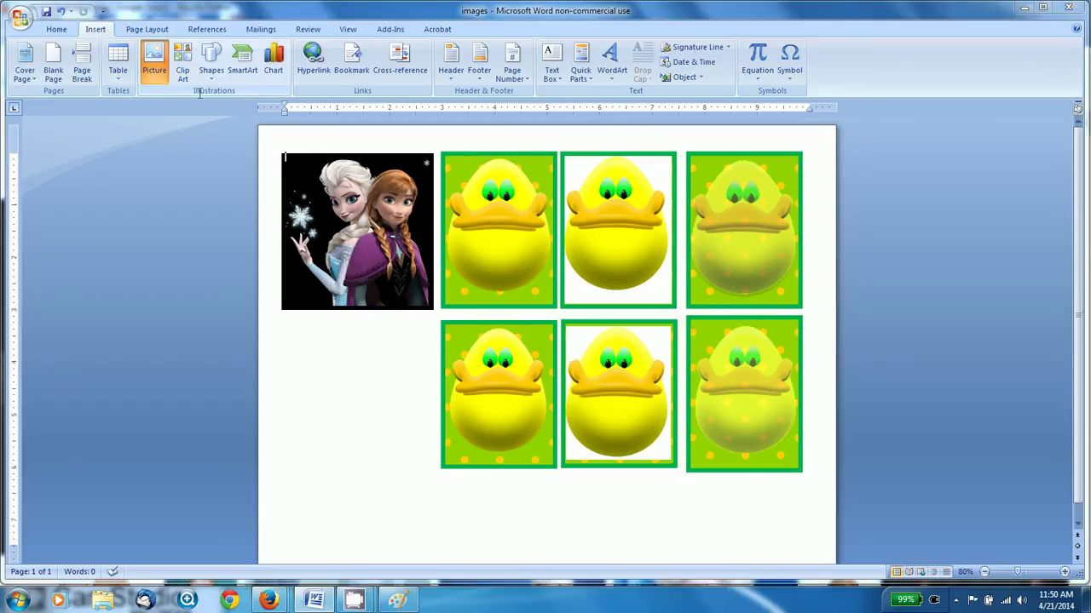
left_click(331, 106)
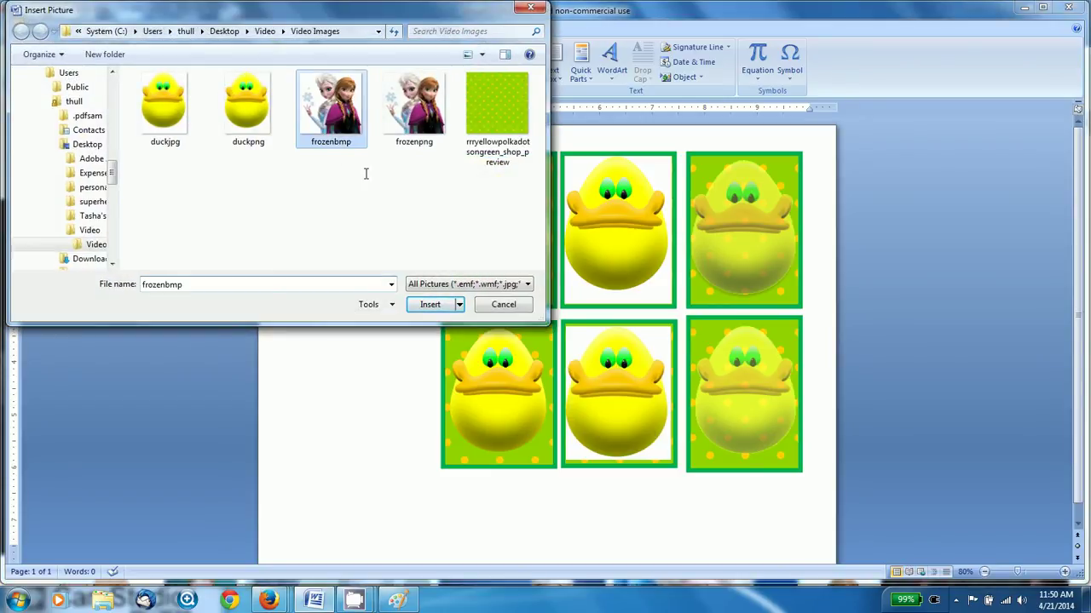
key("Return")
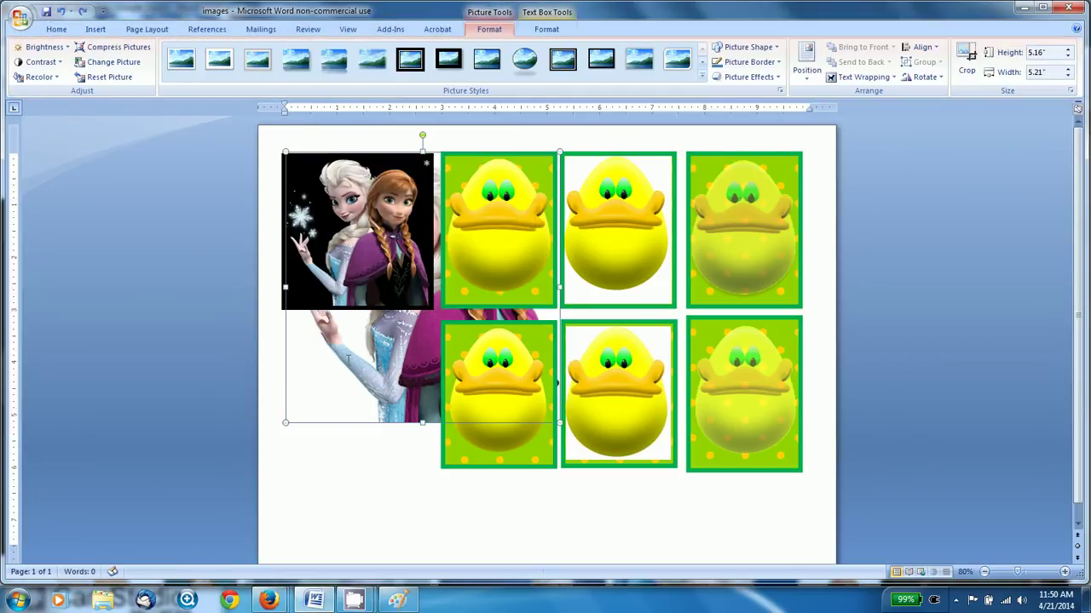
right_click(348, 359)
mouse_move(406, 511)
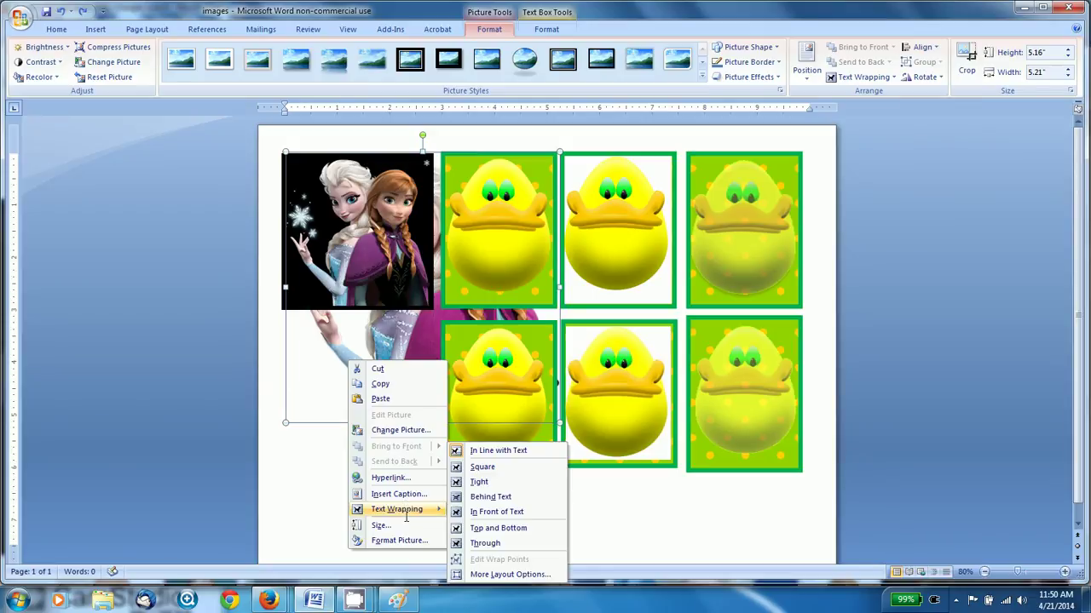
left_click(499, 511)
left_click_drag(288, 423, 413, 295)
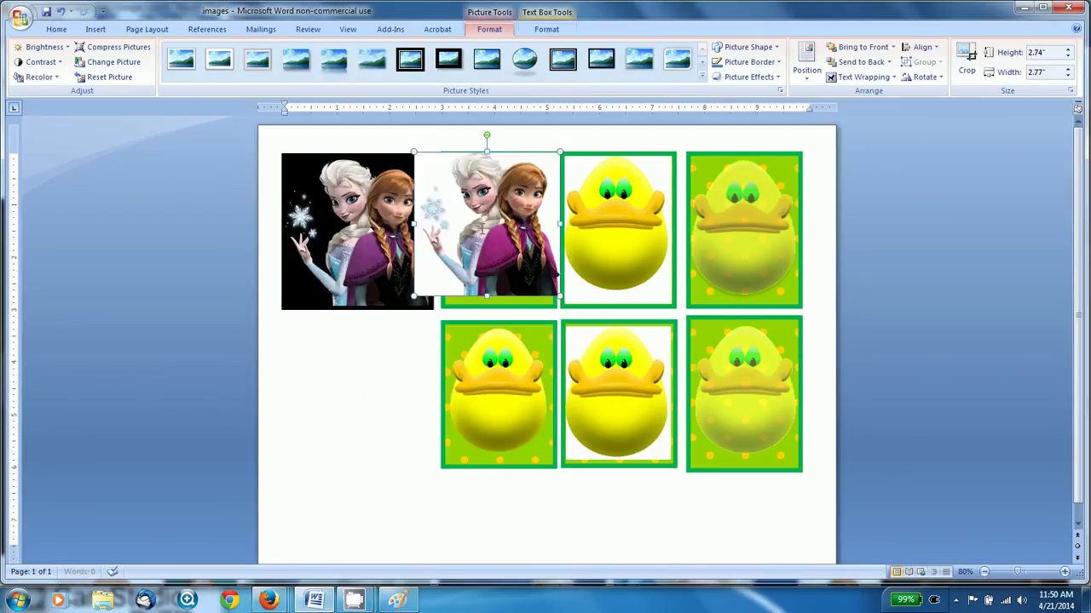
Move frozenbmp to the bottom-left slot, remove the black backing rectangle, and align it.
left_click_drag(482, 223, 361, 393)
left_click(296, 300)
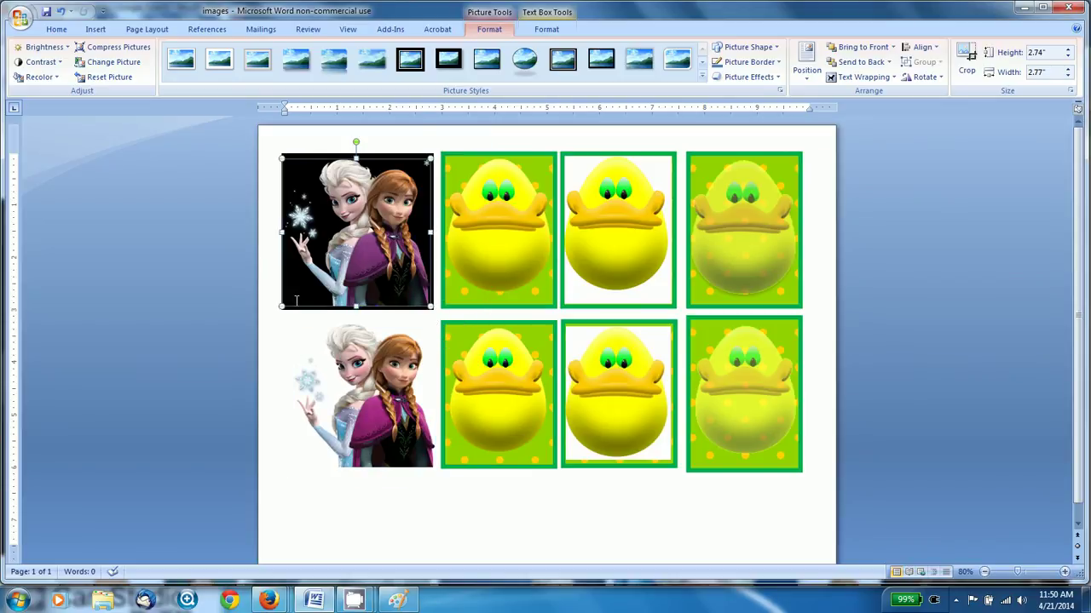
left_click(296, 310)
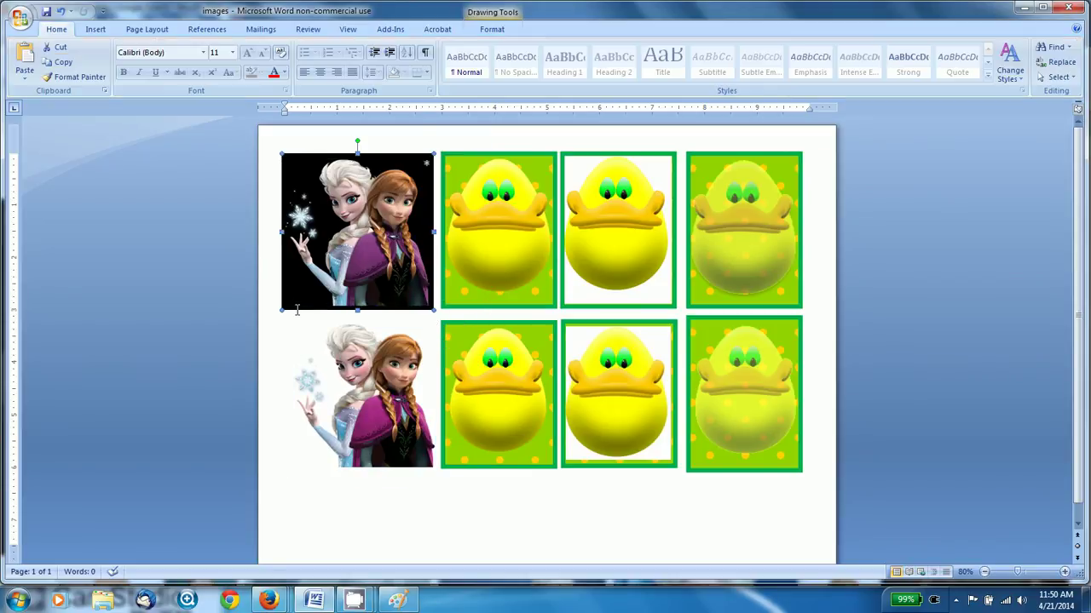
key("ctrl+z")
left_click(338, 394)
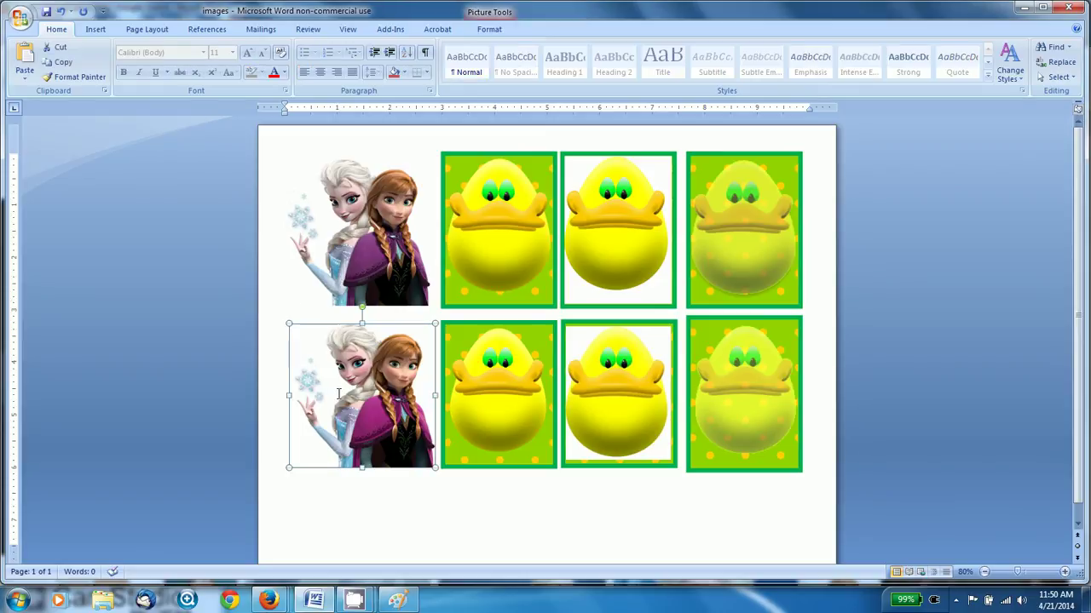
left_click_drag(339, 394, 333, 394)
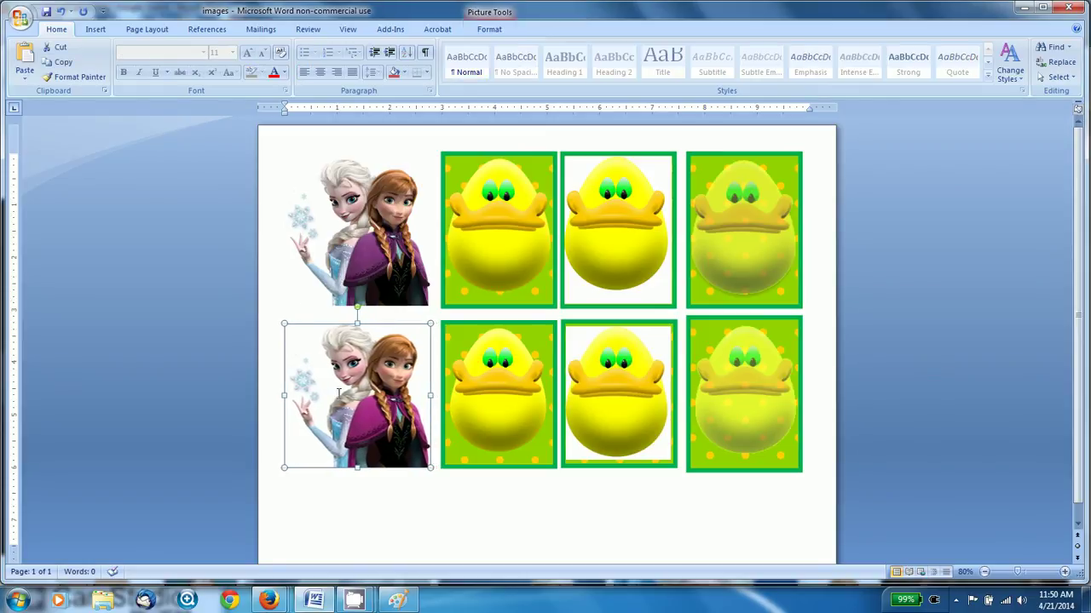
Print the page to Adobe PDF as images in Video Images, then open Windows Explorer.
left_click(21, 17)
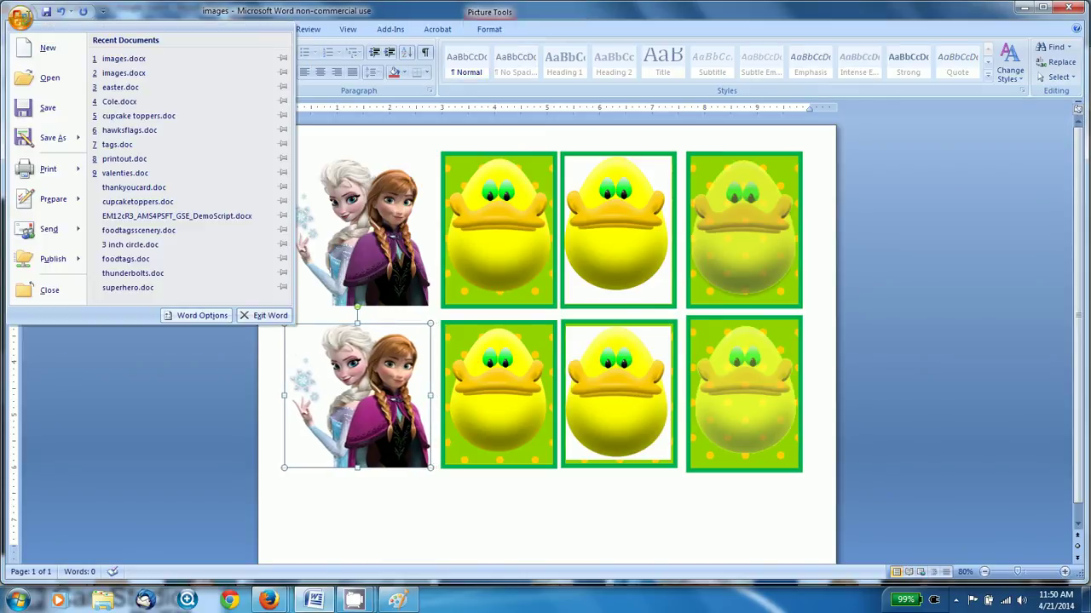
mouse_move(49, 169)
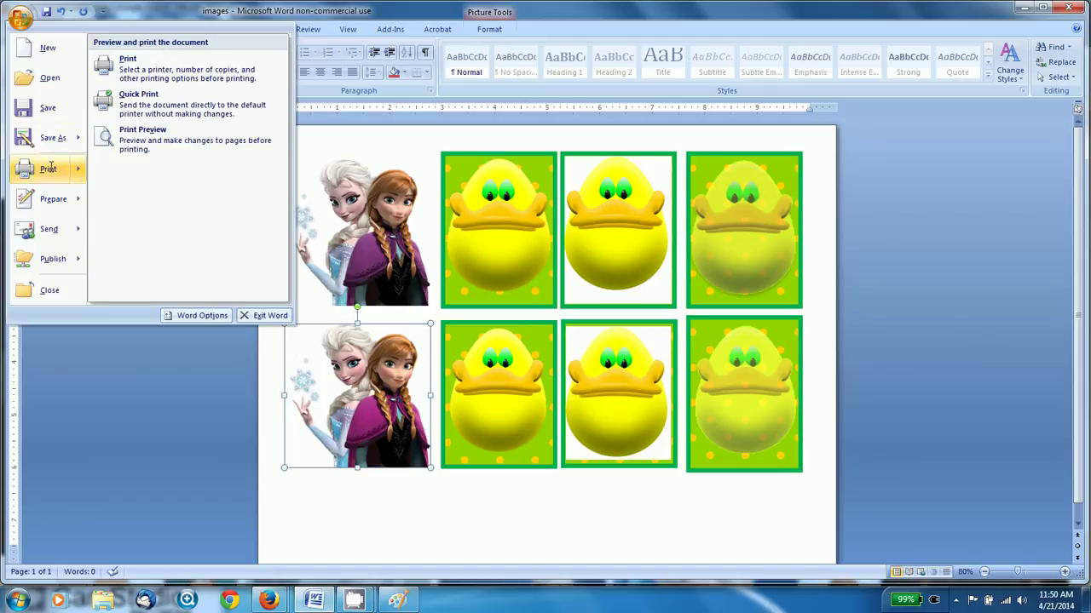
left_click(162, 58)
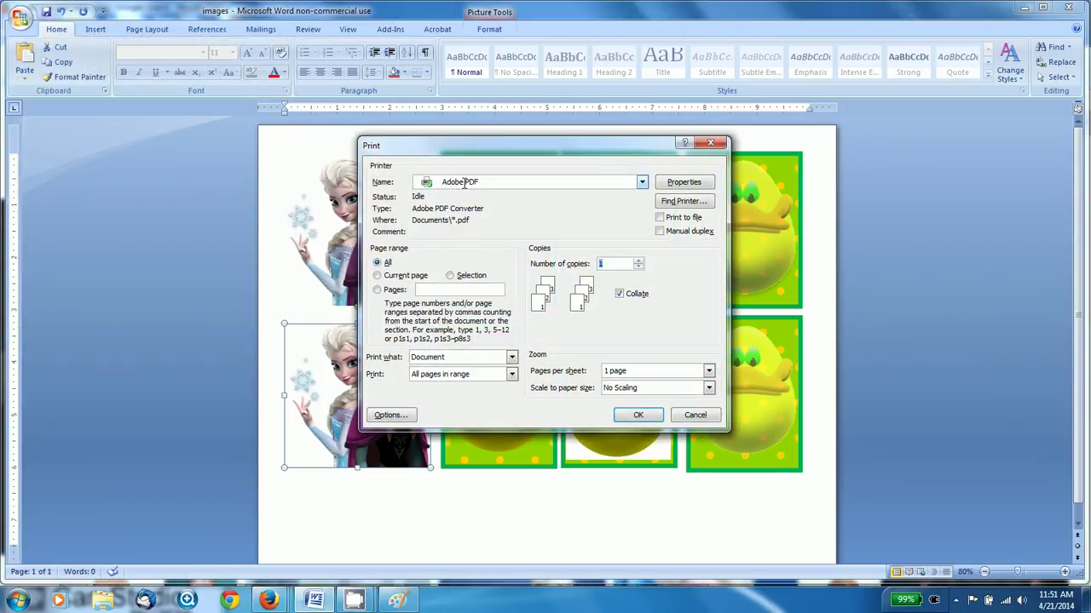
left_click(640, 415)
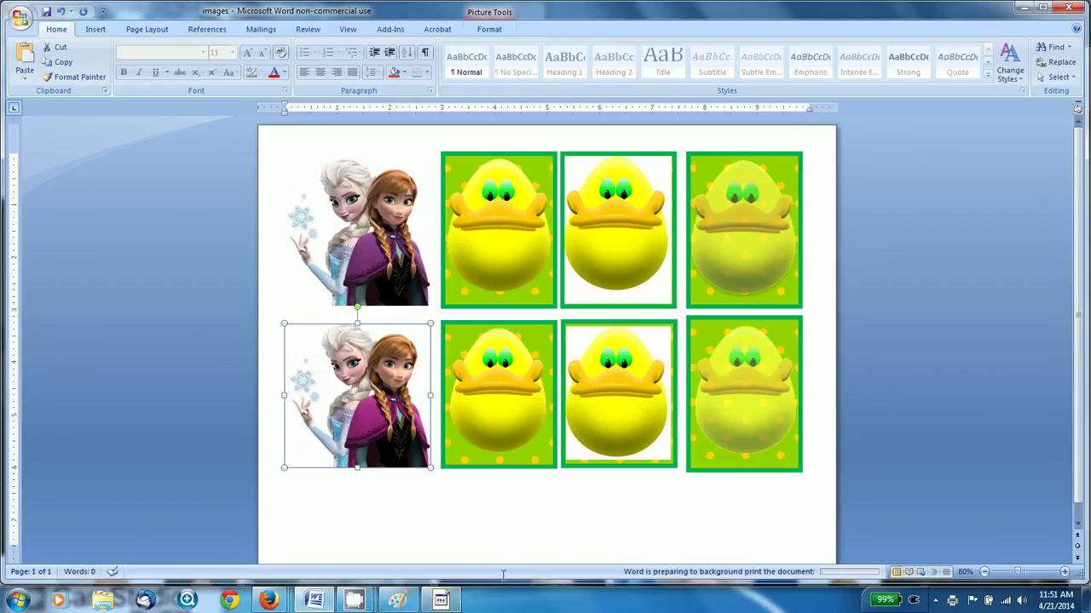
left_click(456, 597)
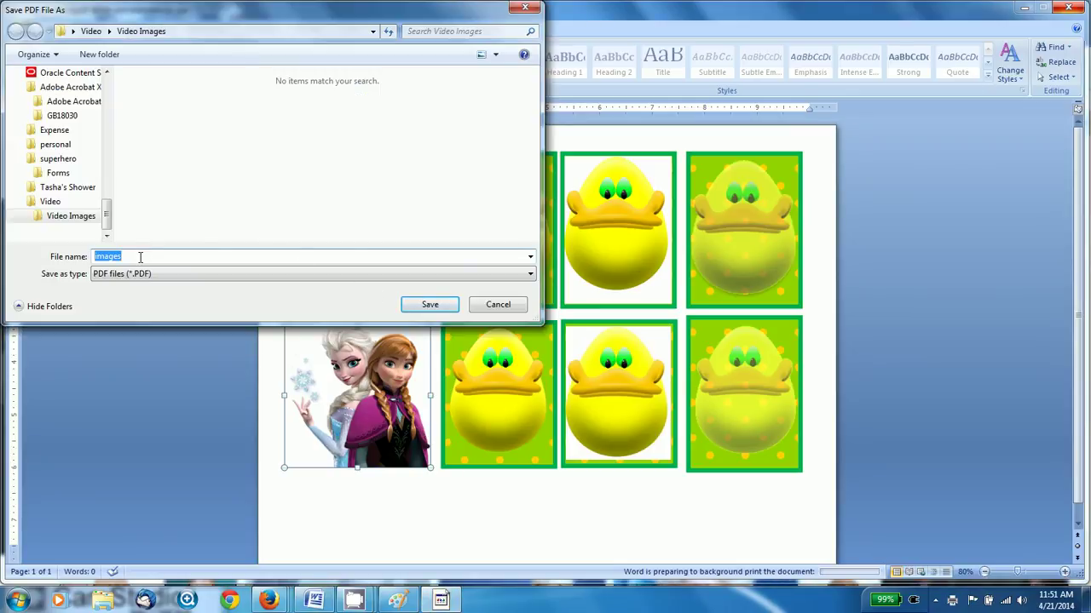
left_click(446, 305)
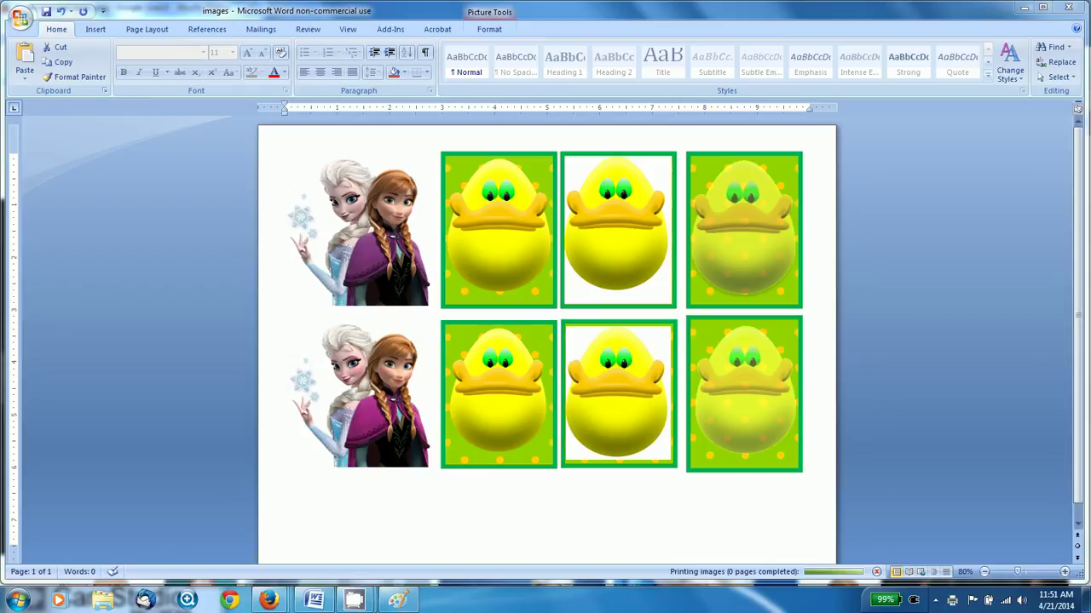
left_click(102, 600)
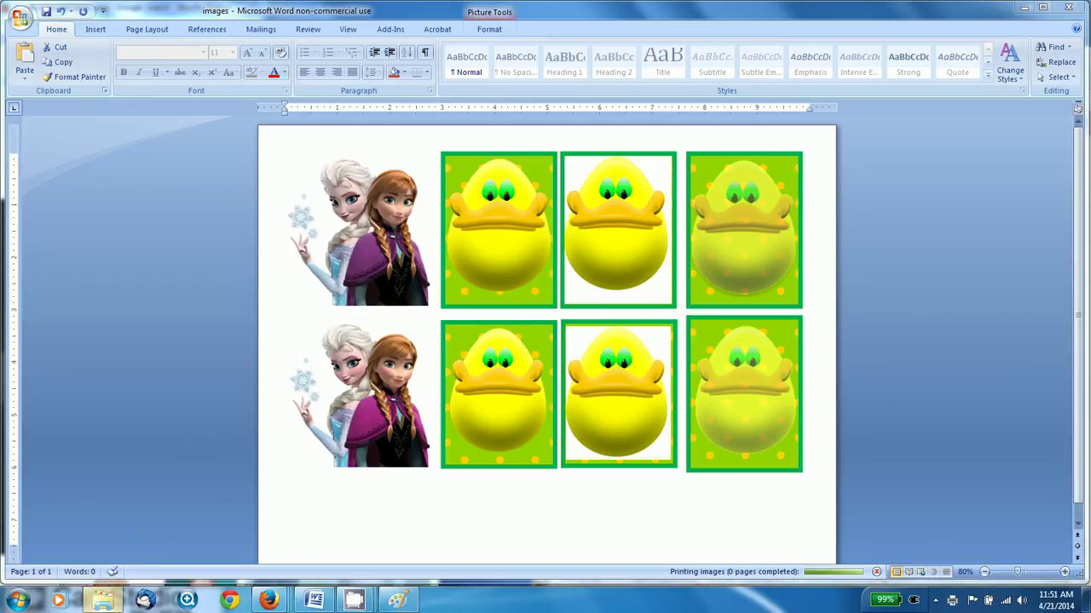
Close Explorer, maximize the images.pdf Acrobat window, and zoom to 125%.
left_click(306, 230)
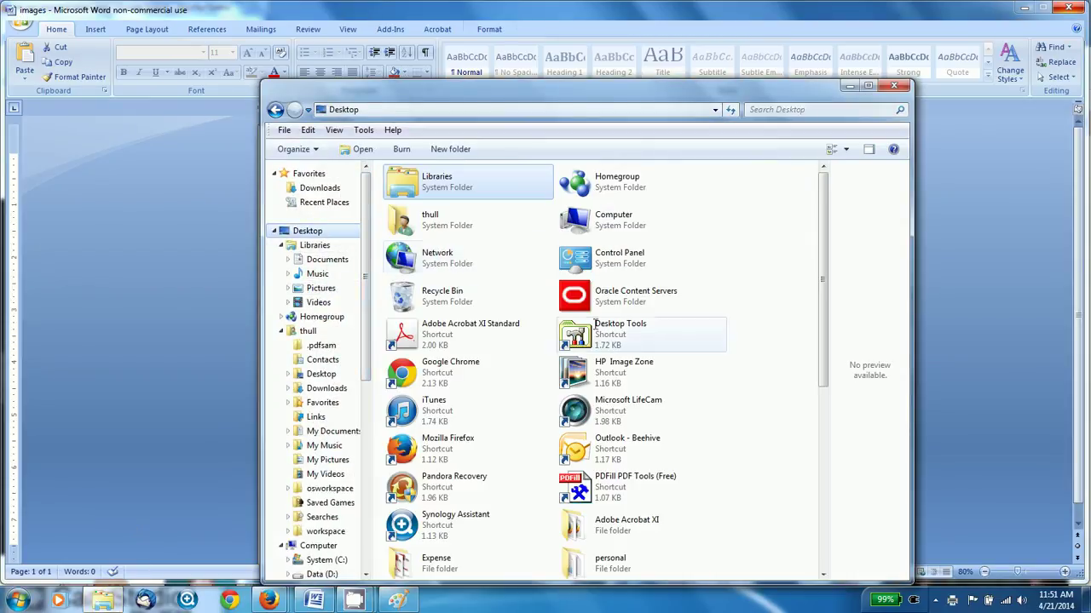
scroll(801, 325, "down", 3)
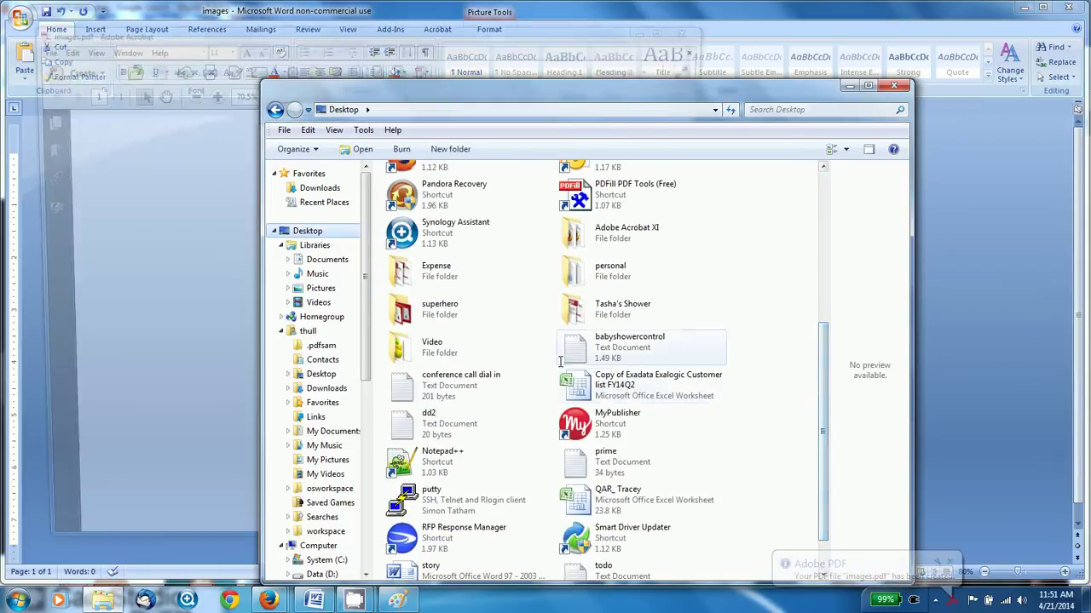
left_click(893, 86)
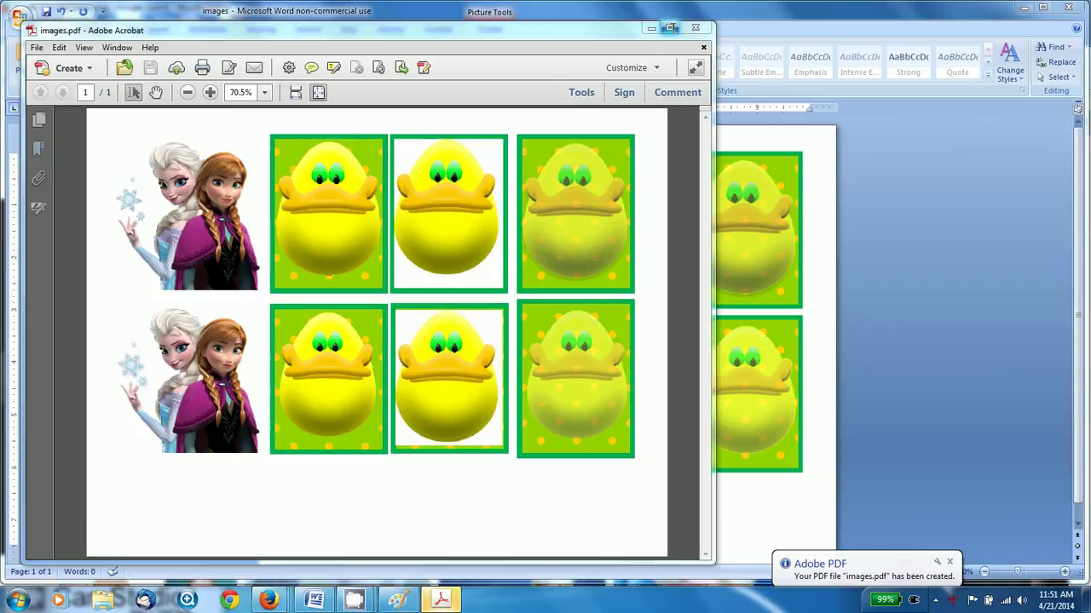
left_click(670, 27)
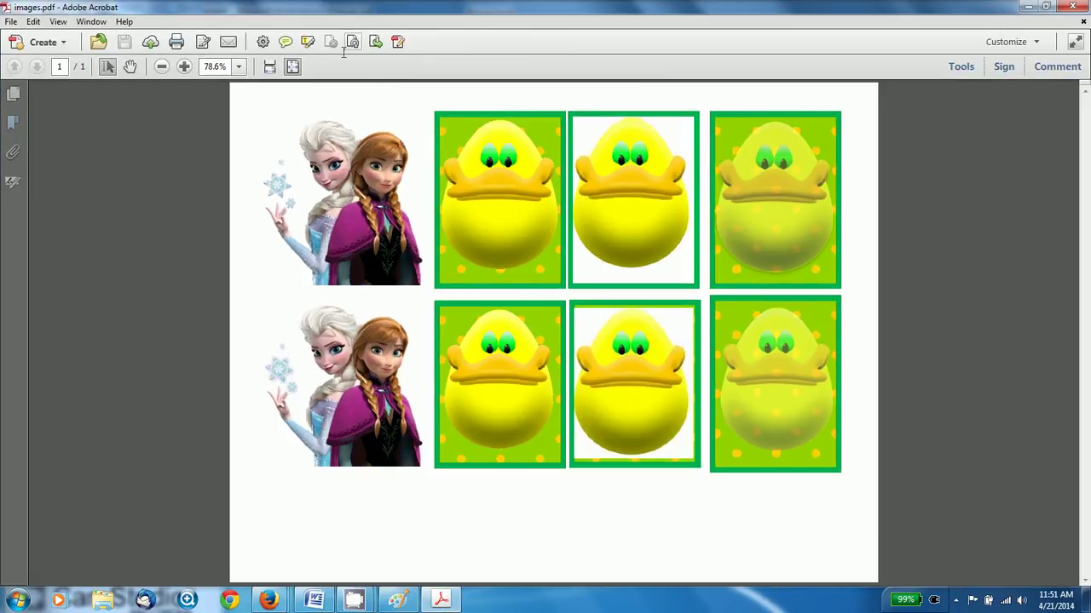
left_click(239, 67)
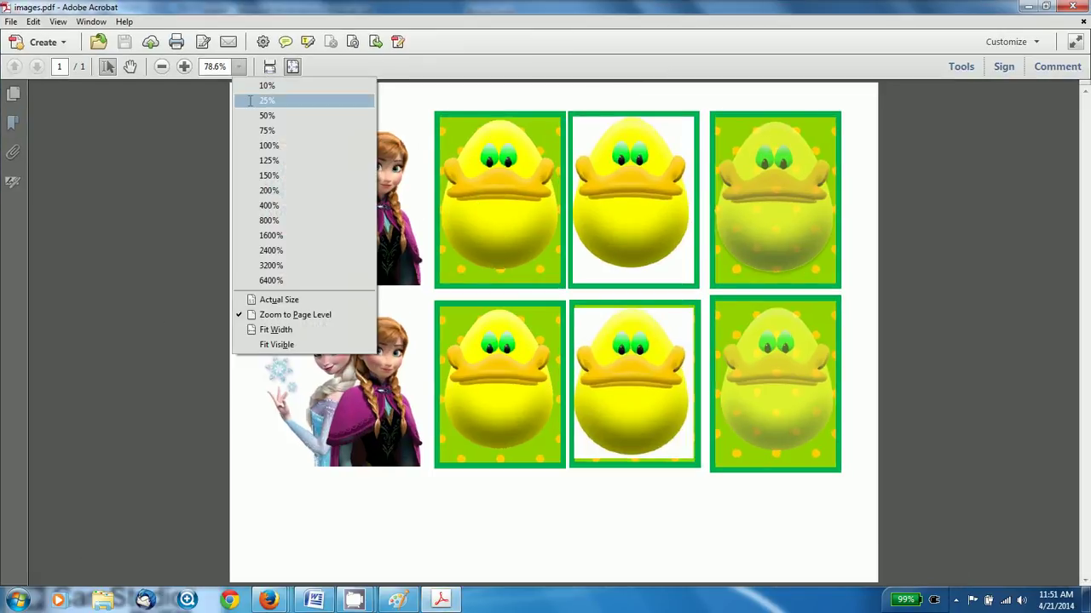
left_click(255, 160)
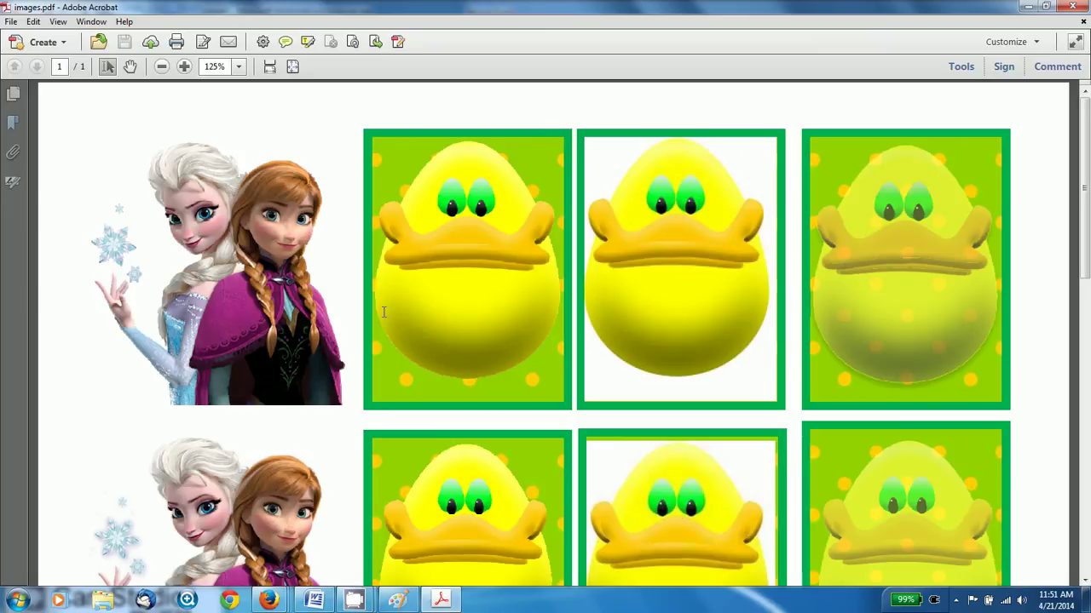
Scroll through both picture rows of images.pdf in Acrobat, then bring another window to the front.
left_click_drag(1087, 242, 1084, 298)
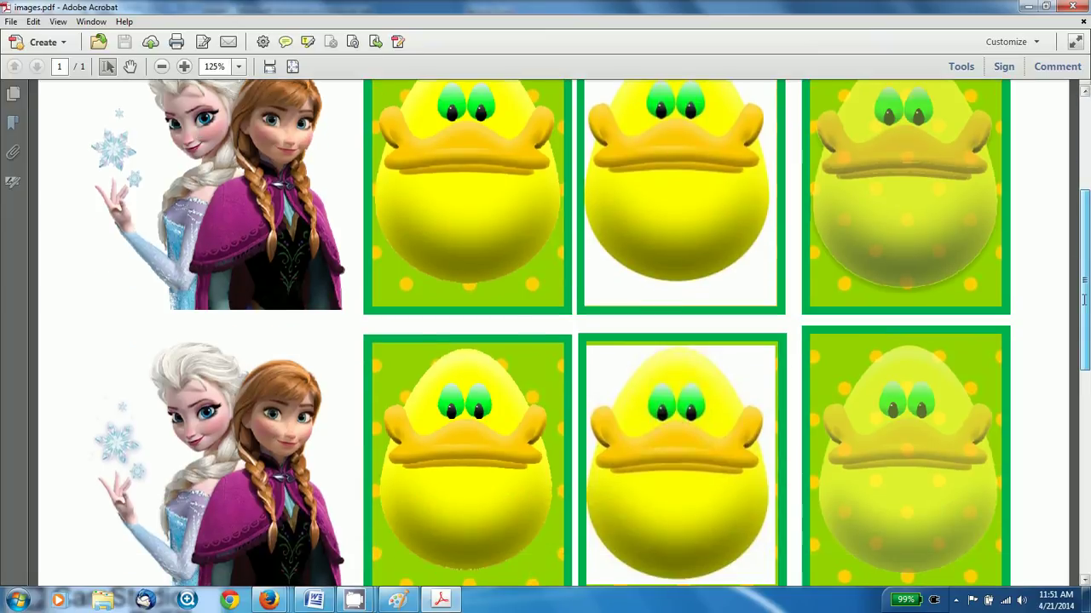
scroll(804, 190, "up", 1)
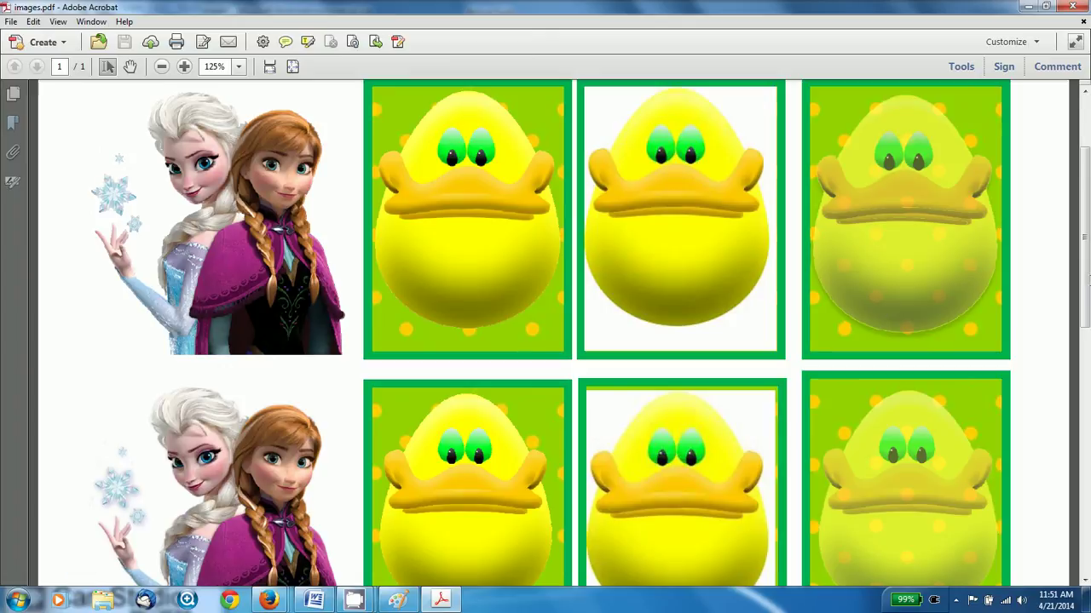
scroll(1082, 324, "down", 3)
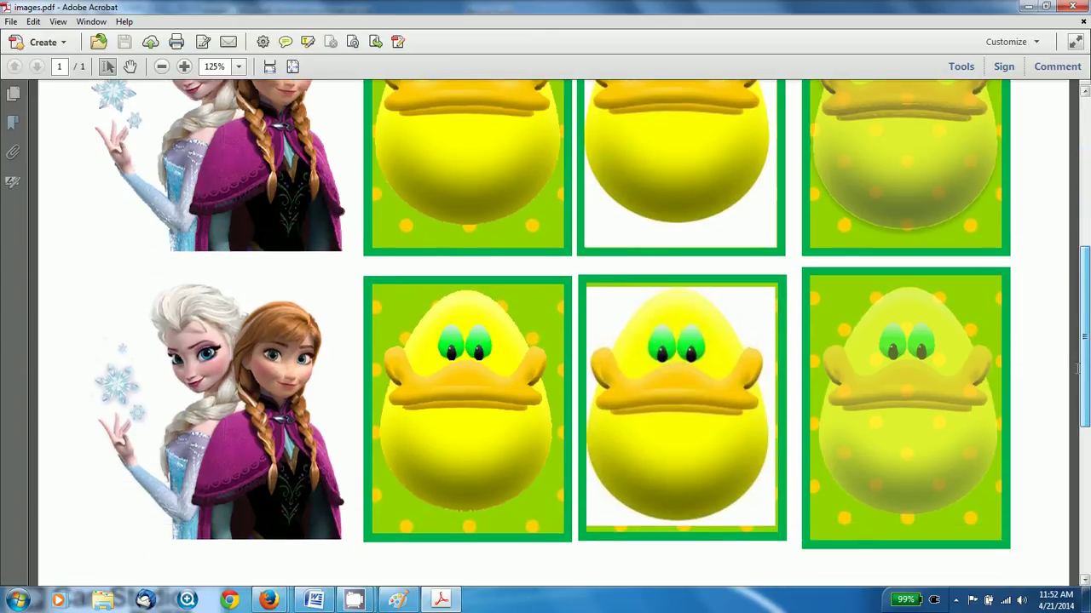
scroll(1078, 368, "up", 3)
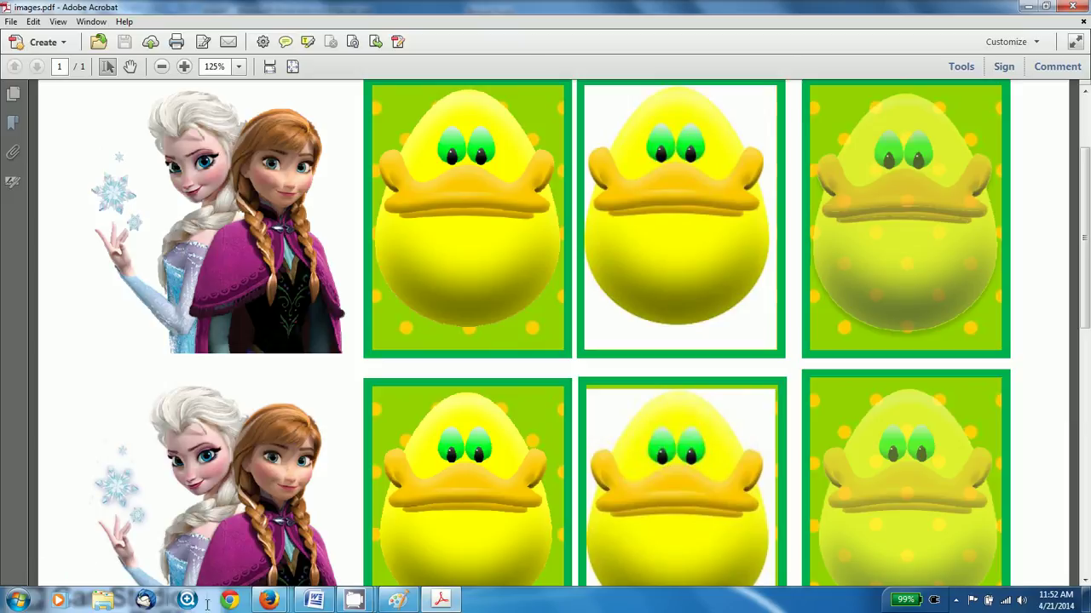
left_click(281, 532)
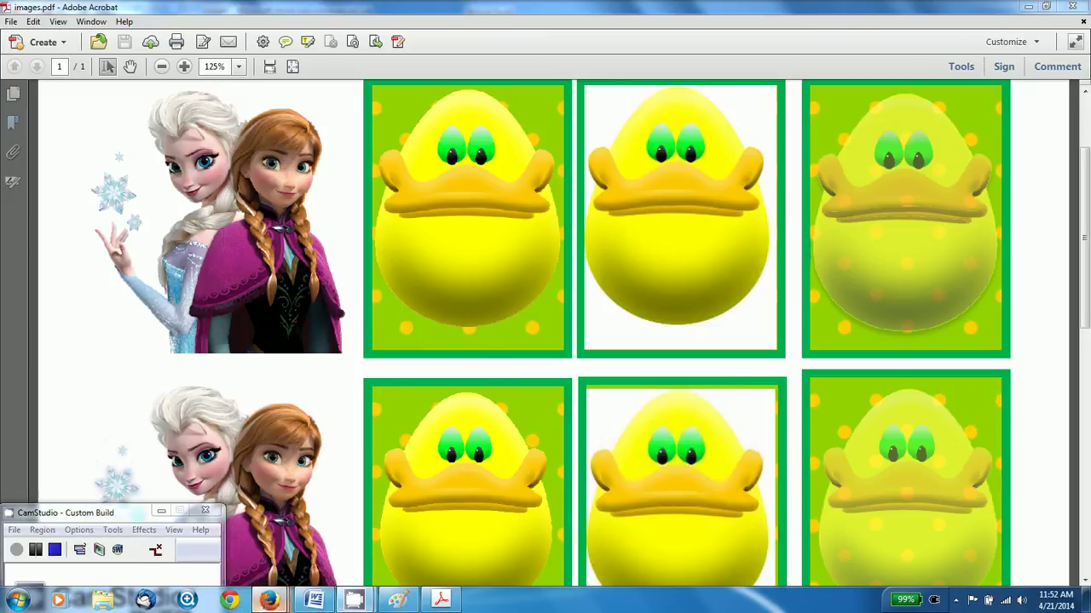
Open the Printables page of the DIY baby shower guide site in Firefox.
mouse_move(269, 601)
left_click(390, 515)
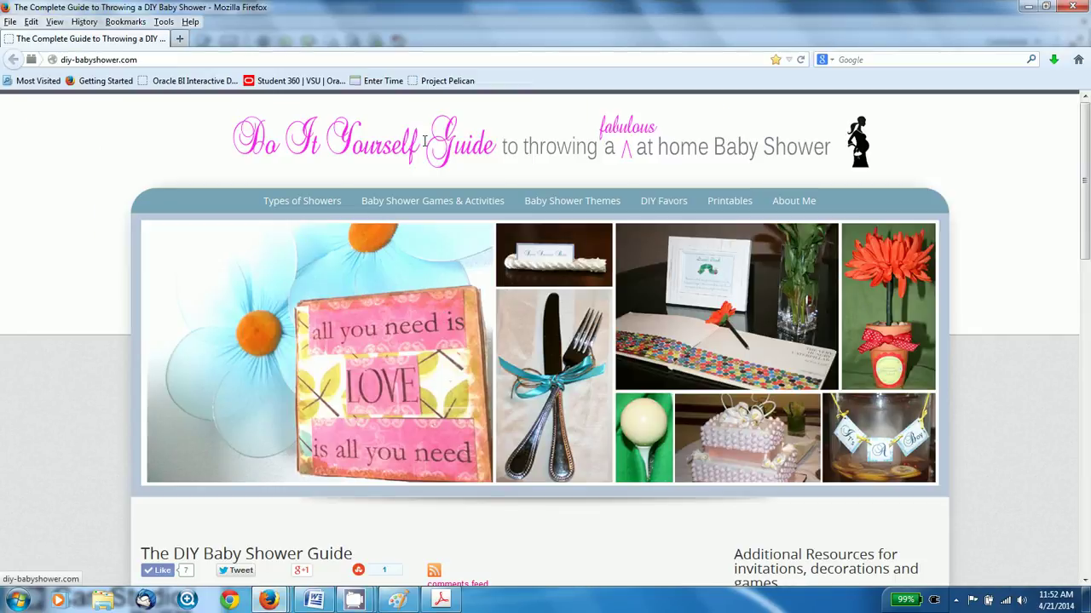
left_click(731, 201)
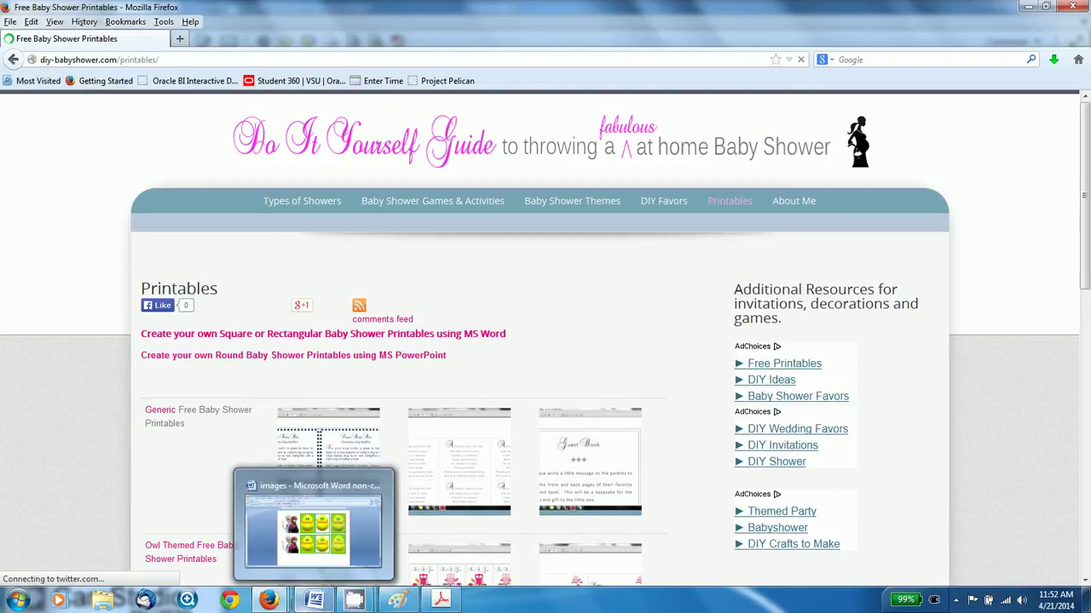
Open the Printables category page on the diy-partyplanning.com blog.
left_click(136, 526)
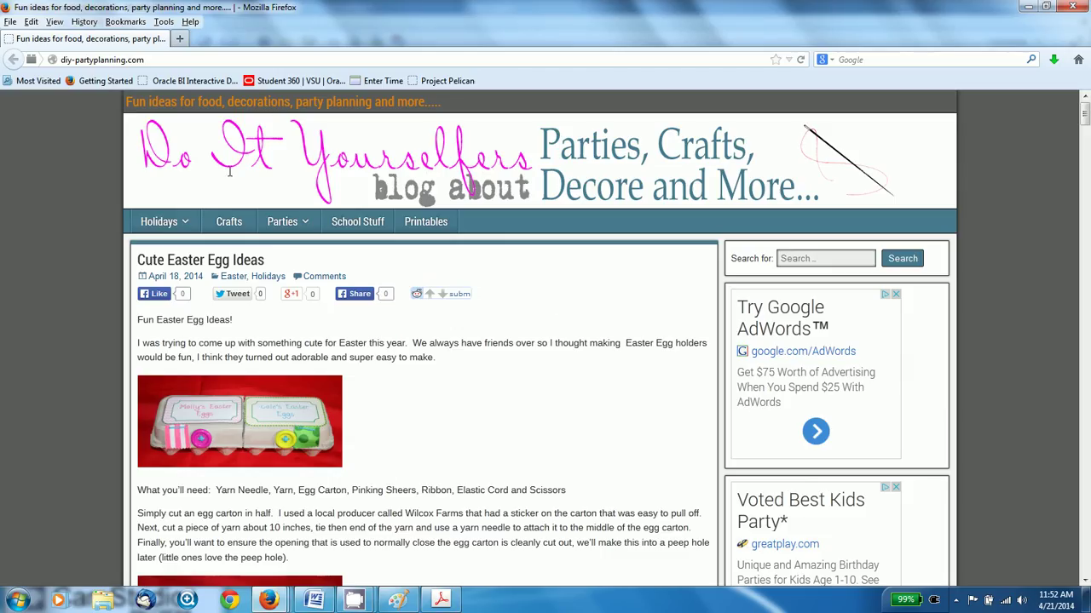
scroll(619, 373, "down", 10)
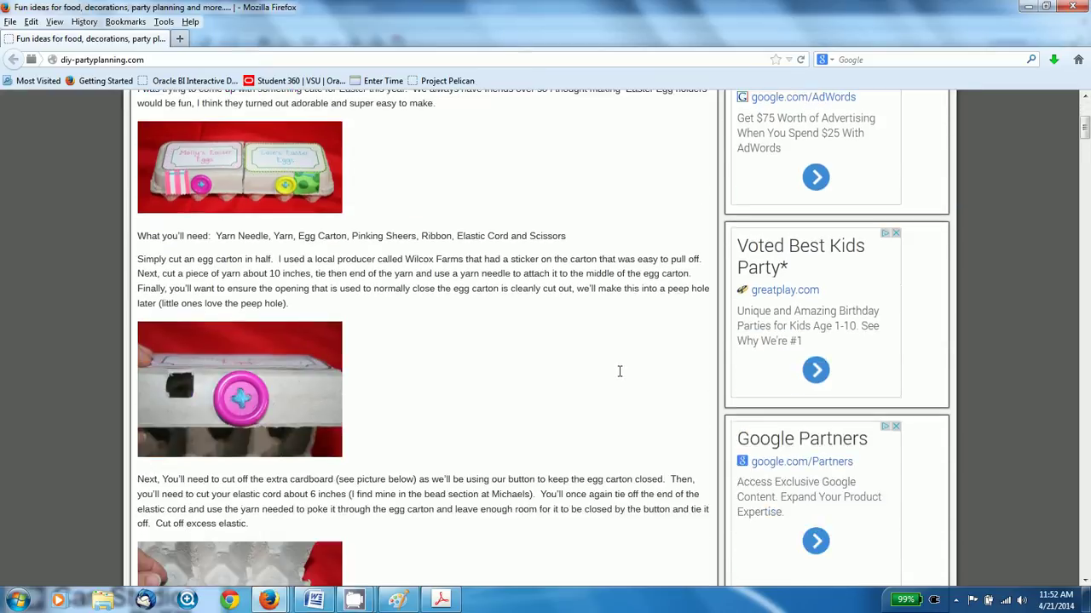
scroll(565, 366, "up", 10)
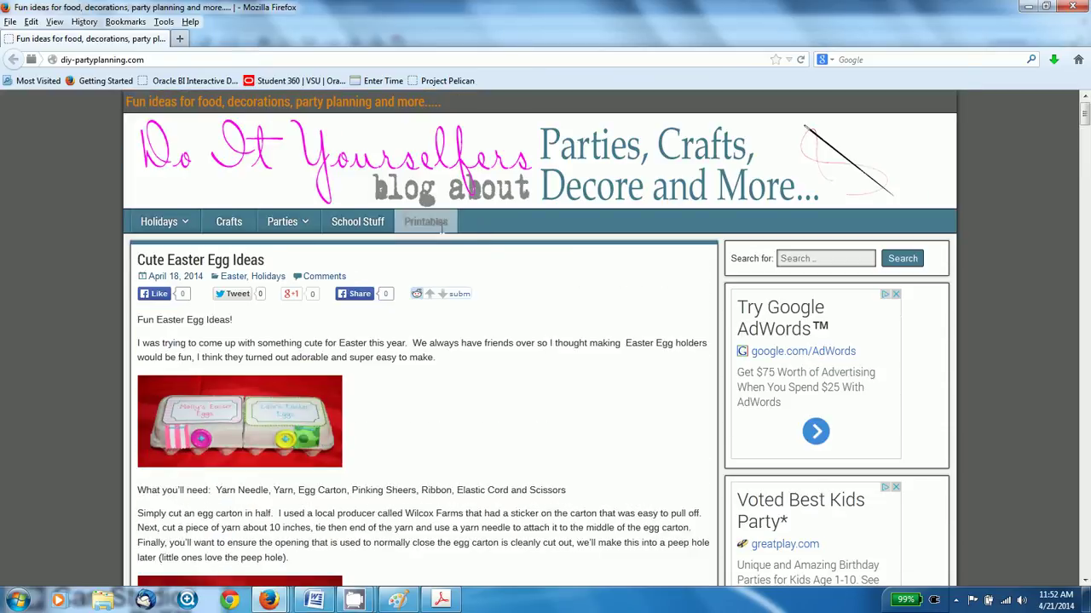
left_click(425, 221)
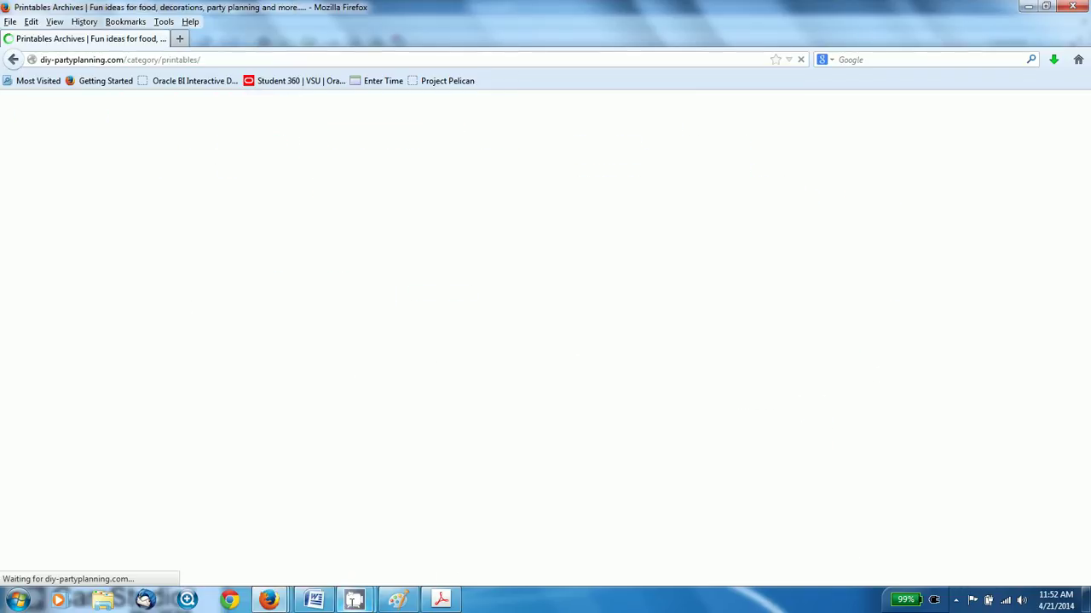
mouse_move(352, 603)
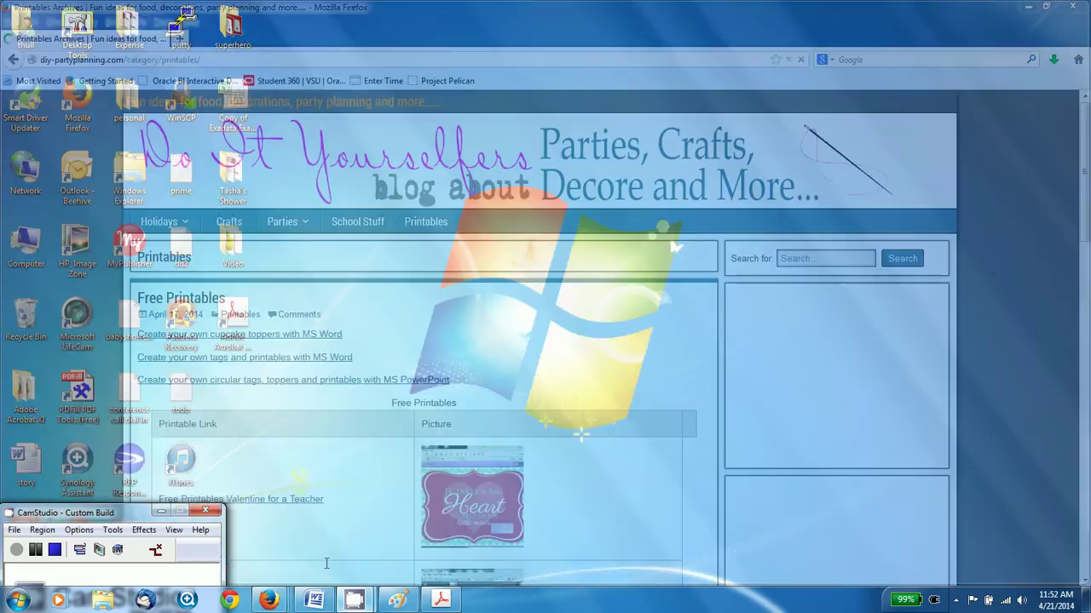
left_click(313, 555)
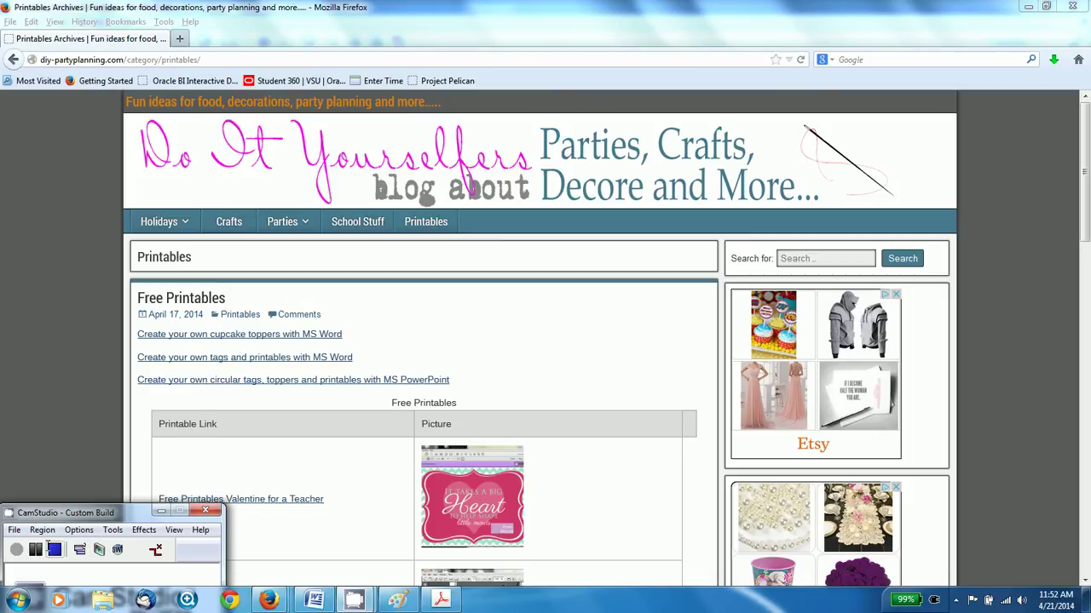